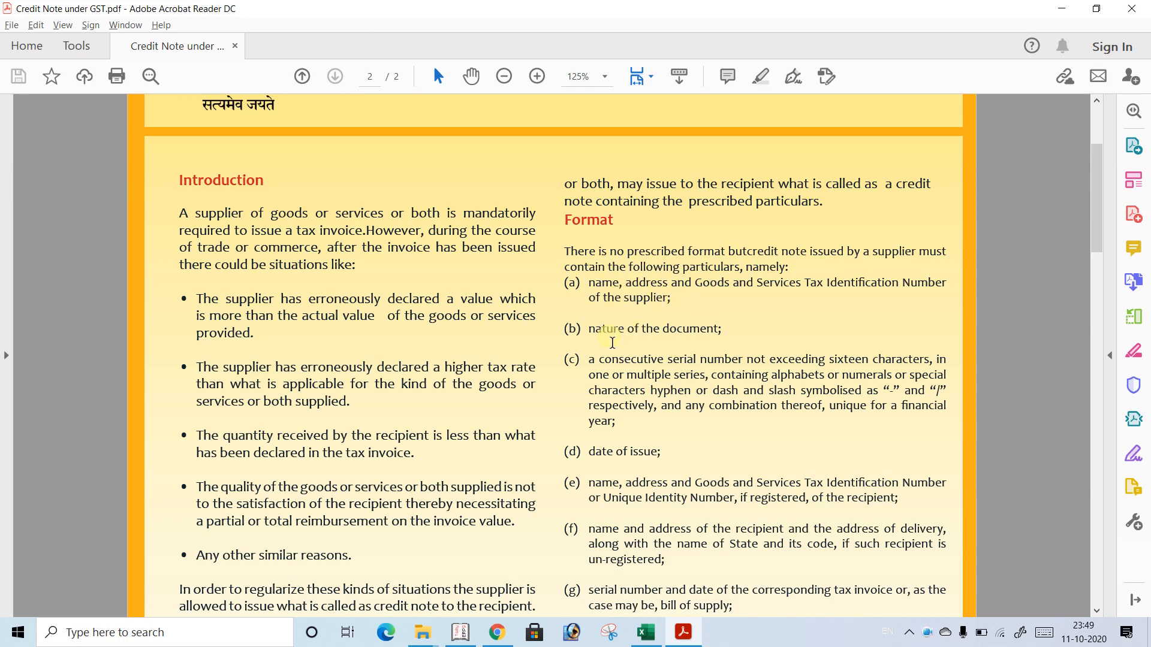
# Review the Introduction and Format sections of the Credit Note in GST leaflet.
pyautogui.scroll(3, 612, 342)
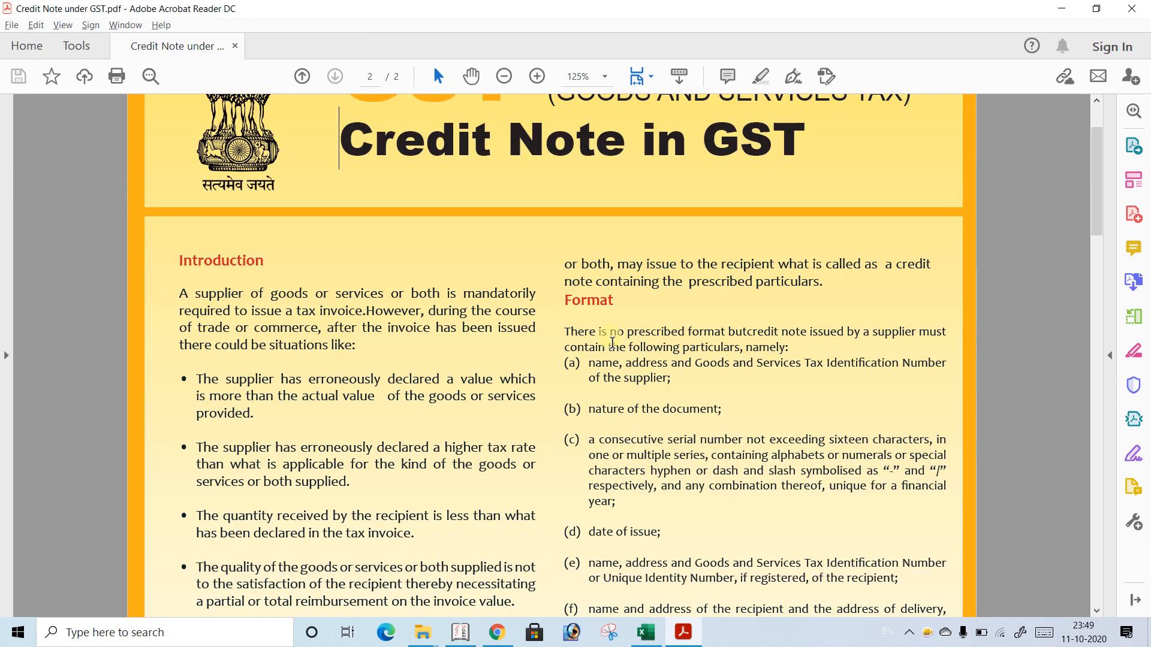
pyautogui.scroll(3, 607, 346)
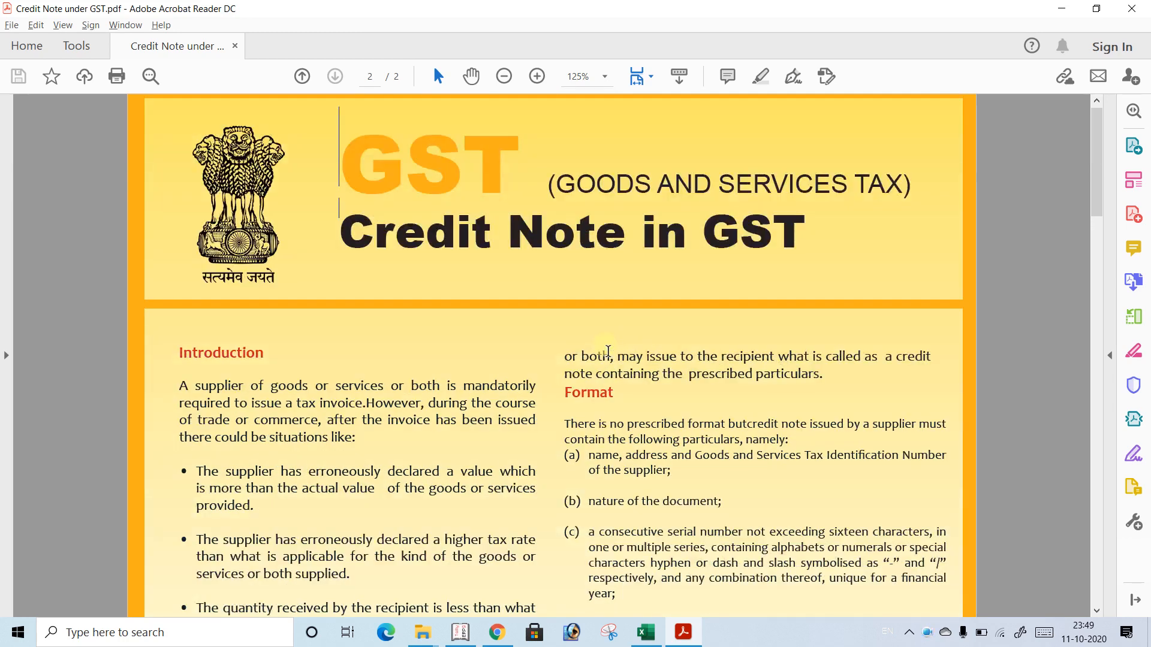
pyautogui.scroll(-18, 608, 351)
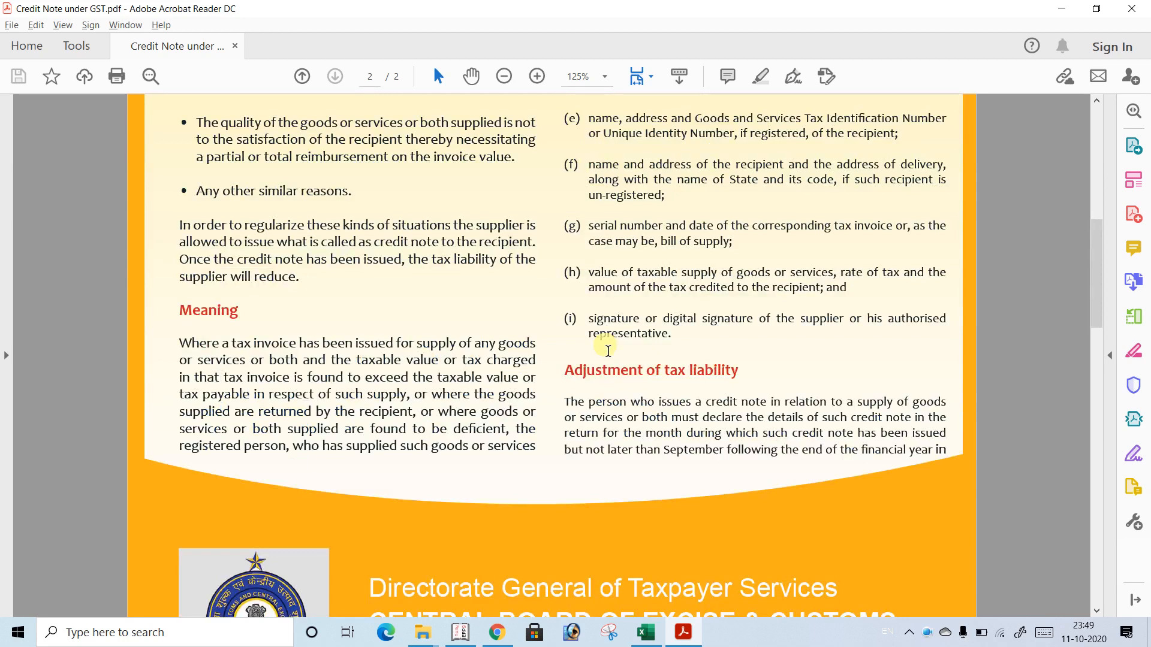
pyautogui.scroll(15, 607, 351)
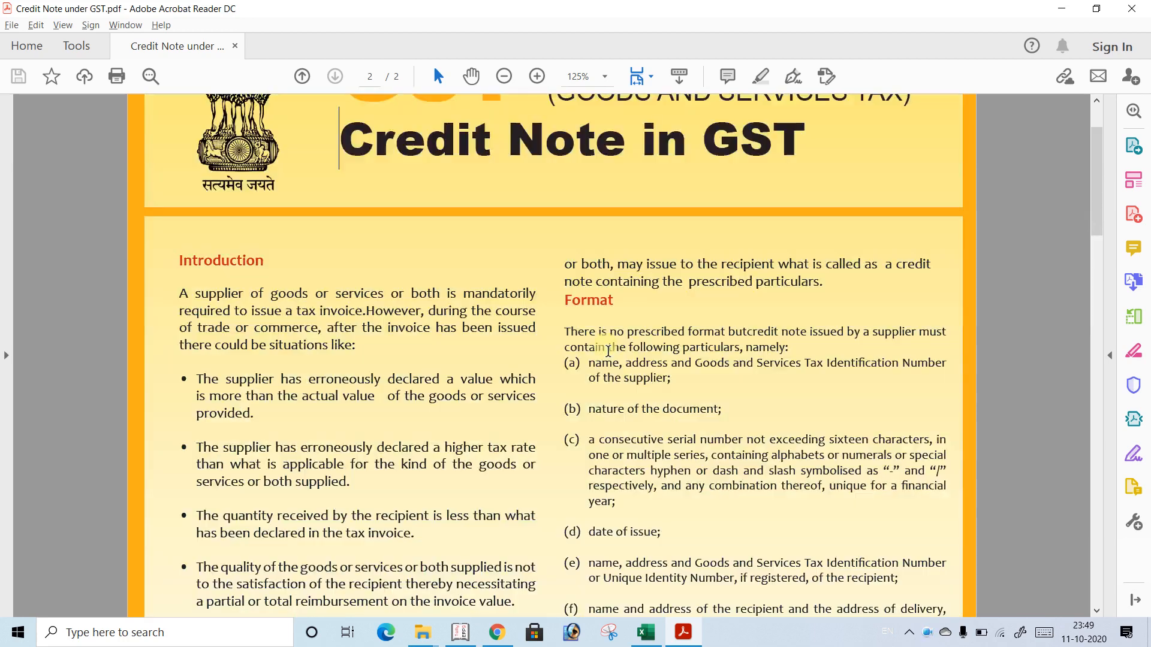
pyautogui.click(1097, 611)
pyautogui.moveTo(1097, 611); pyautogui.dragTo(1097, 610)
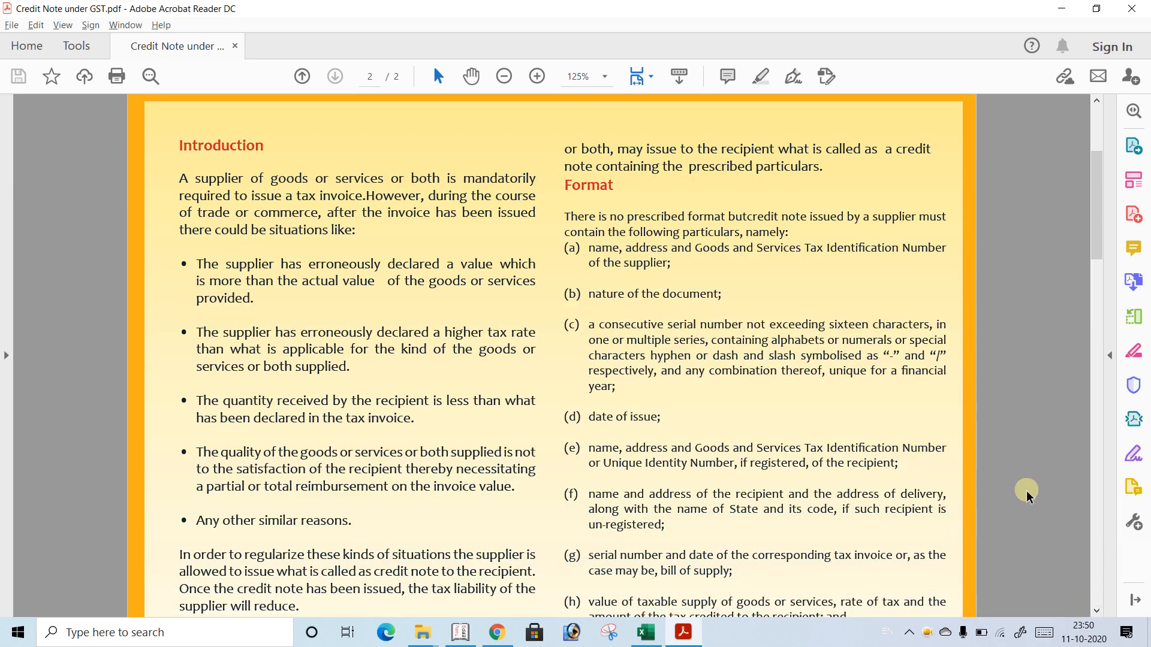
pyautogui.click(1095, 612)
pyautogui.moveTo(1095, 614); pyautogui.dragTo(1094, 614)
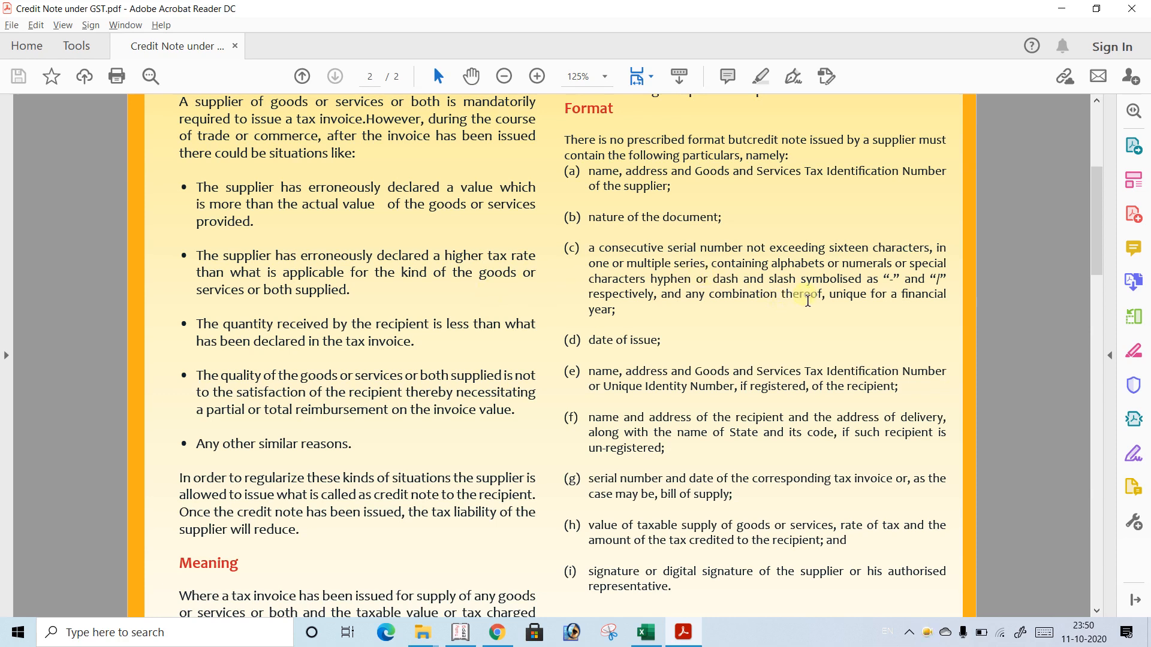
# Read the required credit note particulars from the sixteen-character serial number rule in item (c) through the signature in item (i).
pyautogui.moveTo(830, 249); pyautogui.dragTo(929, 248)
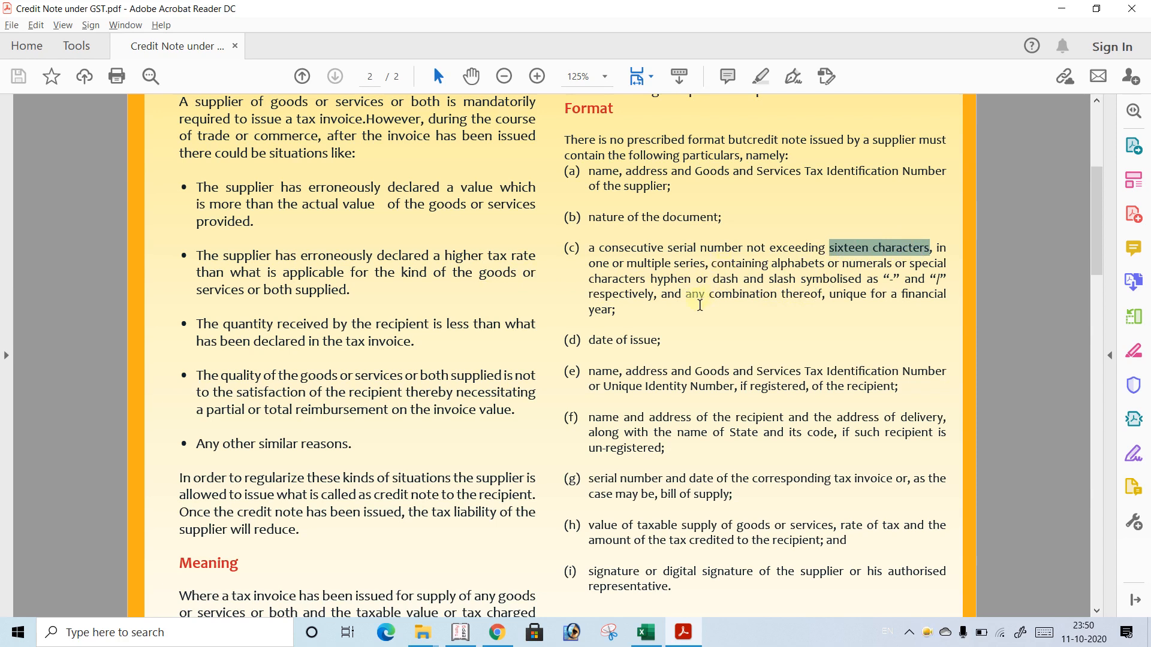
pyautogui.moveTo(766, 294); pyautogui.dragTo(941, 303)
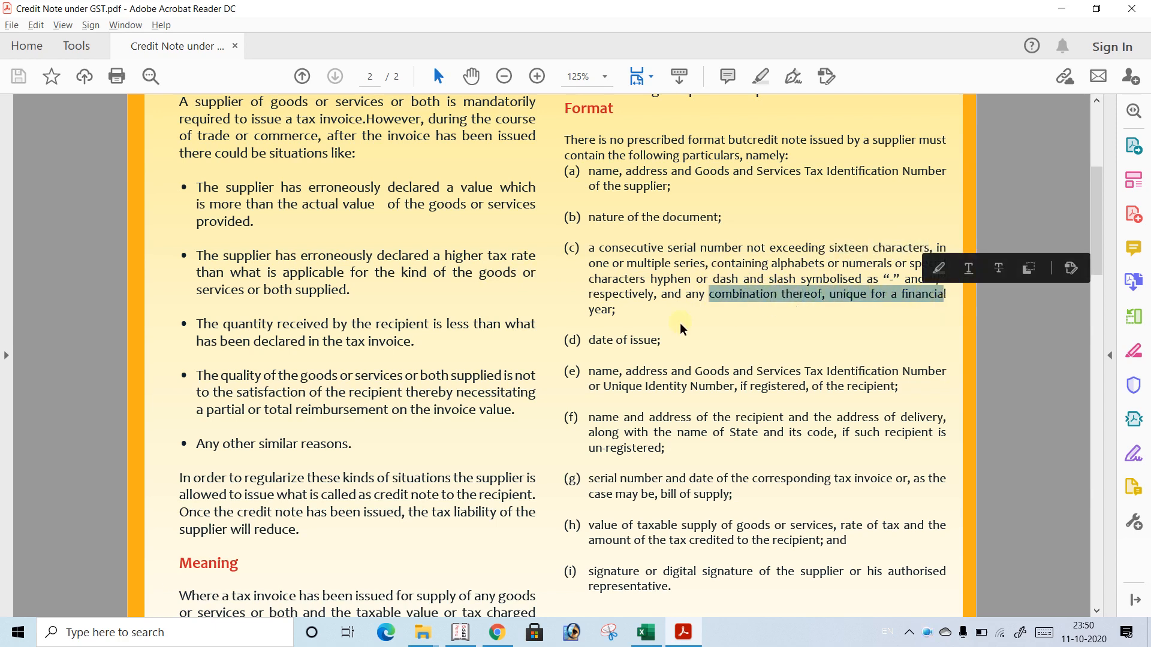
pyautogui.click(636, 341)
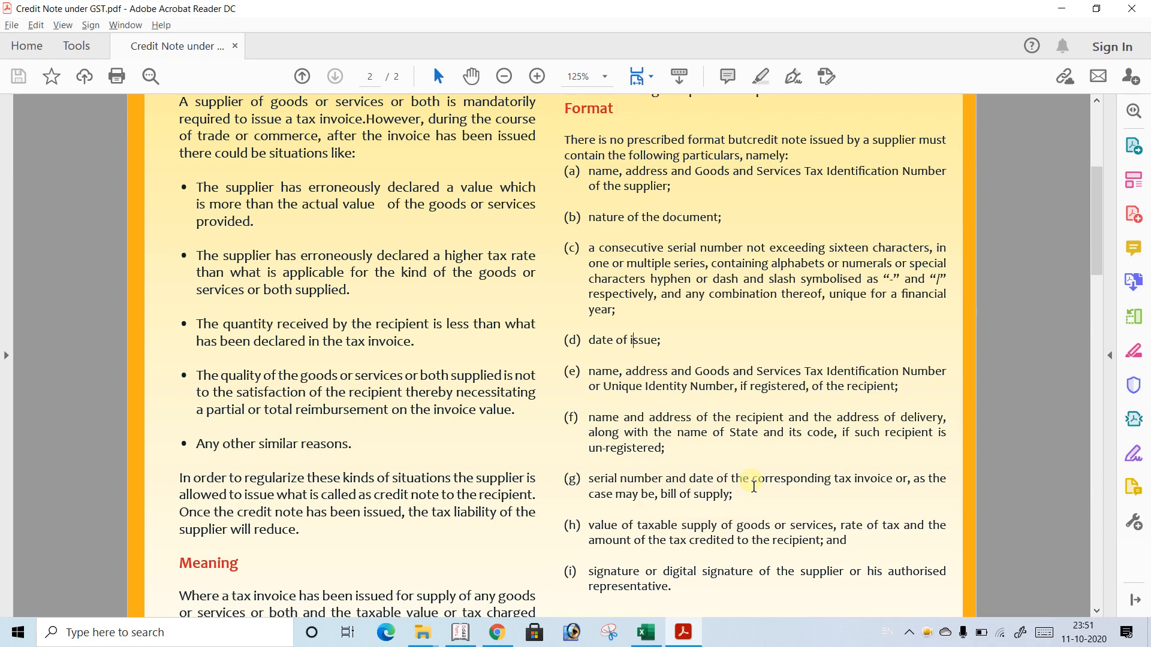
pyautogui.press('Down')
pyautogui.press('Down')
pyautogui.press('Down')
pyautogui.press('Down')
pyautogui.press('Down')
pyautogui.press('Down')
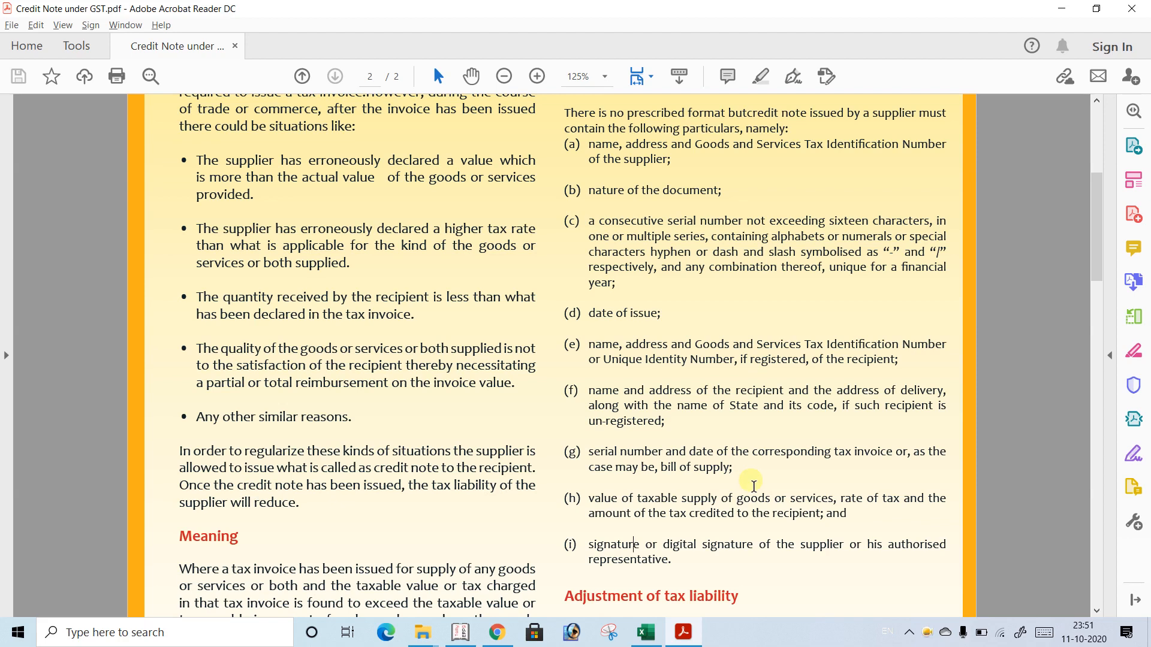
# Skim the rest of the leaflet, including the tax liability matching rules, Records and Conclusion on its second page.
pyautogui.scroll(-10, 753, 485)
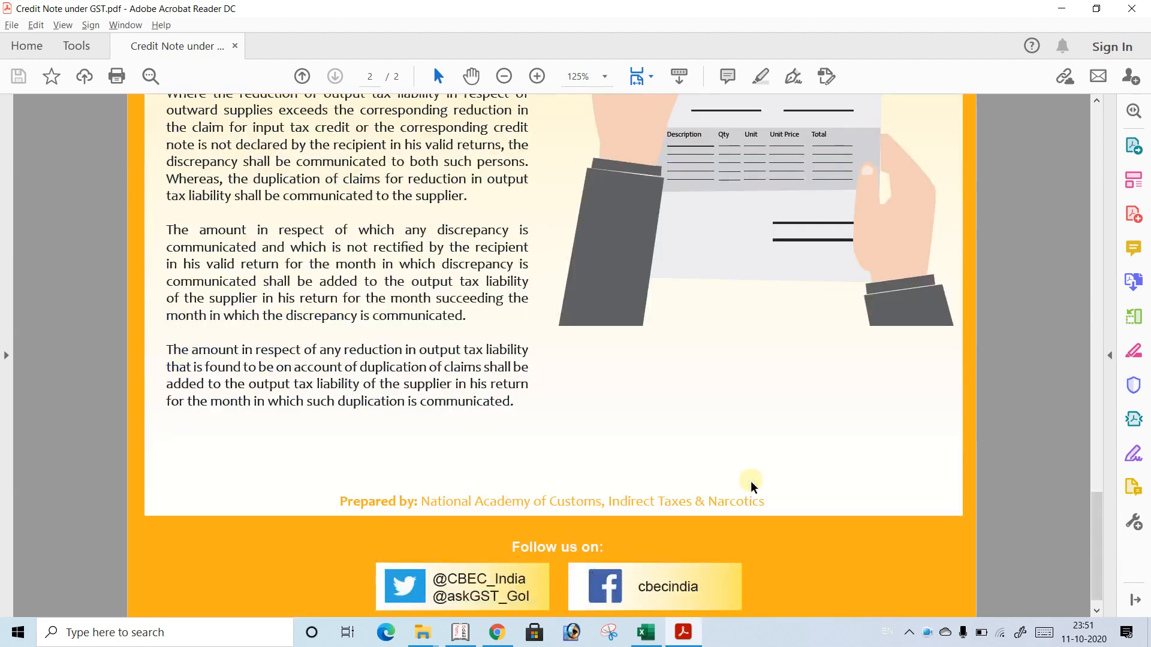
pyautogui.scroll(15, 754, 486)
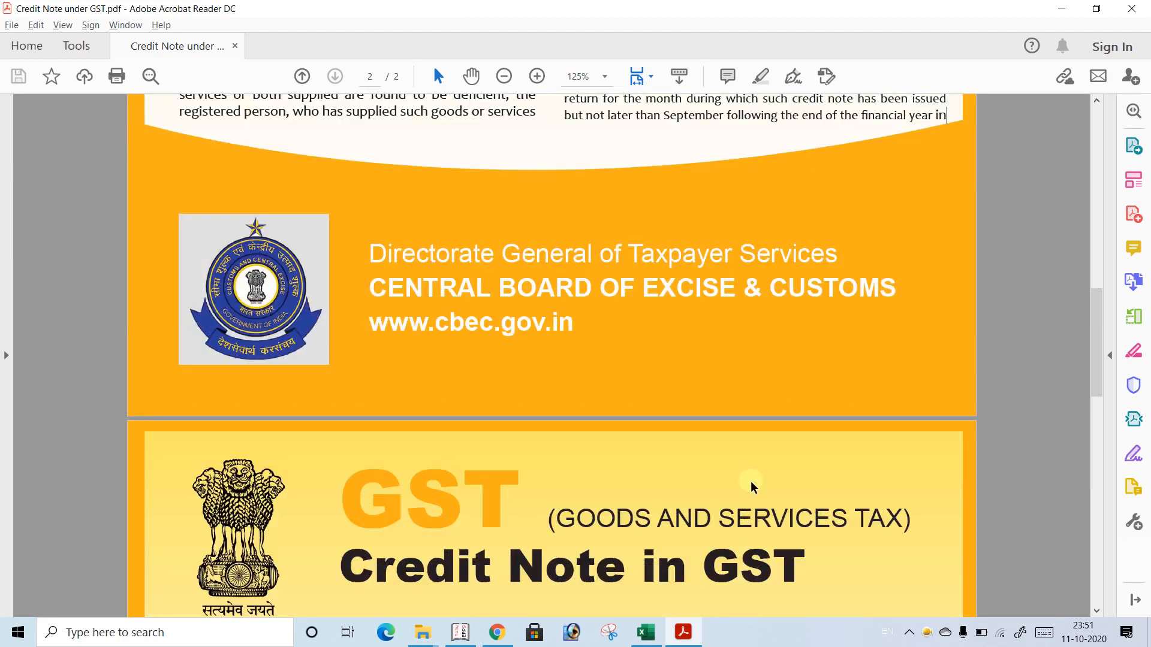
pyautogui.scroll(-15, 753, 487)
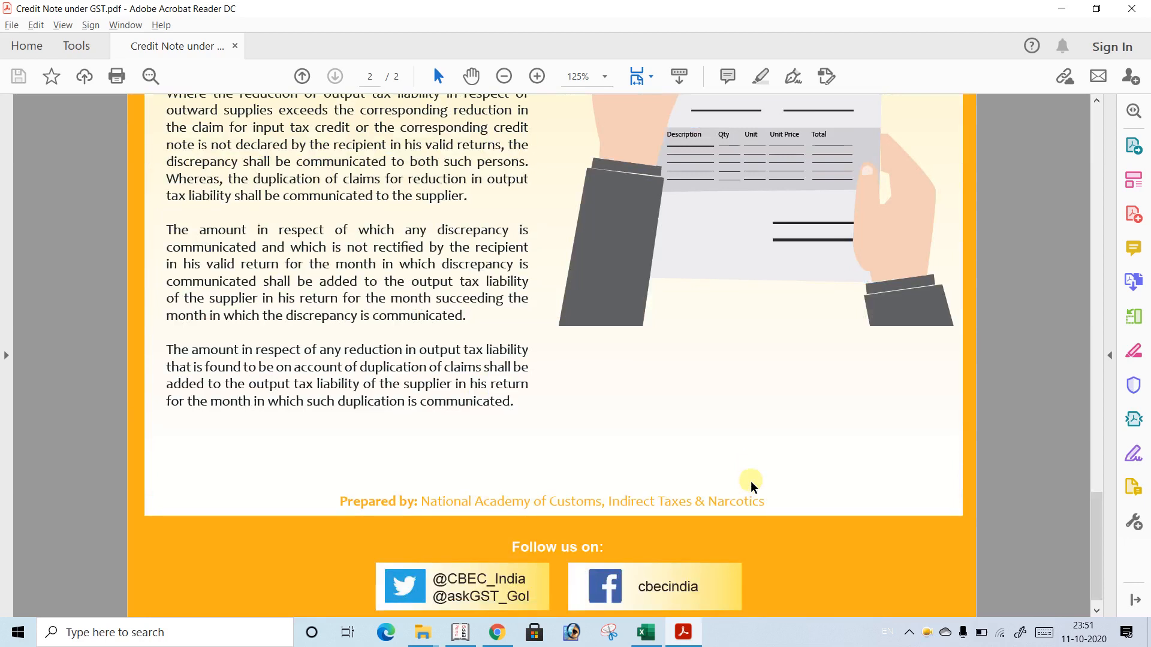
pyautogui.scroll(15, 753, 485)
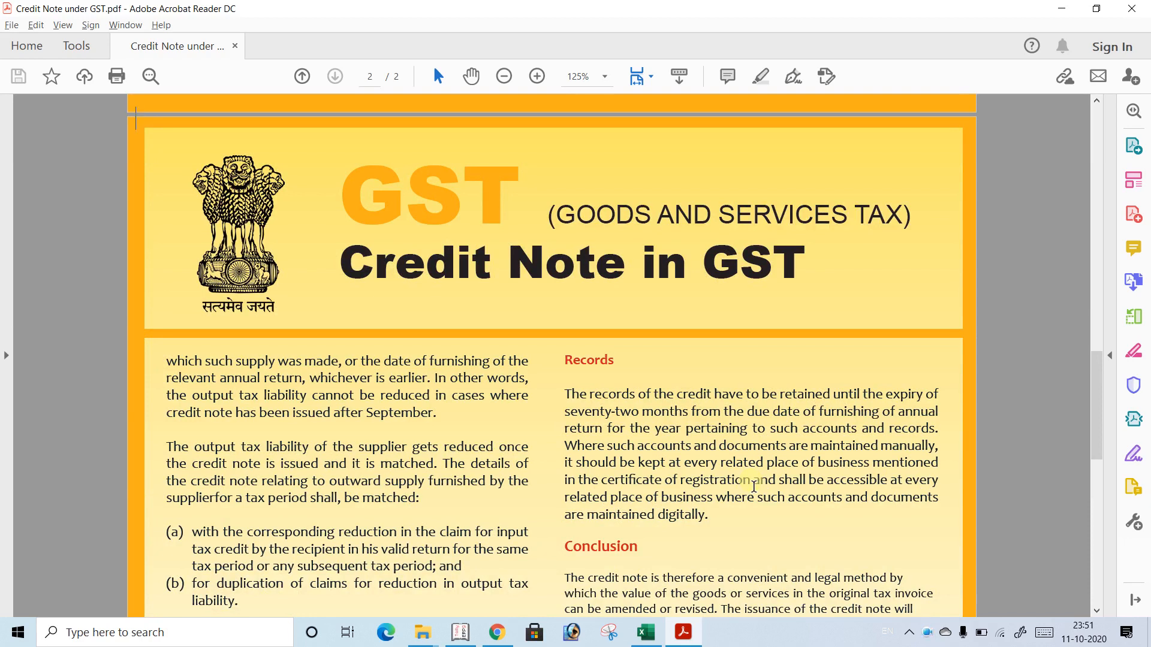
# Switch to Tally.ERP 9, quit the open Apana Cement Traders sales voucher and return to the Gateway of Tally.
pyautogui.hotkey('alt', 'Tab')
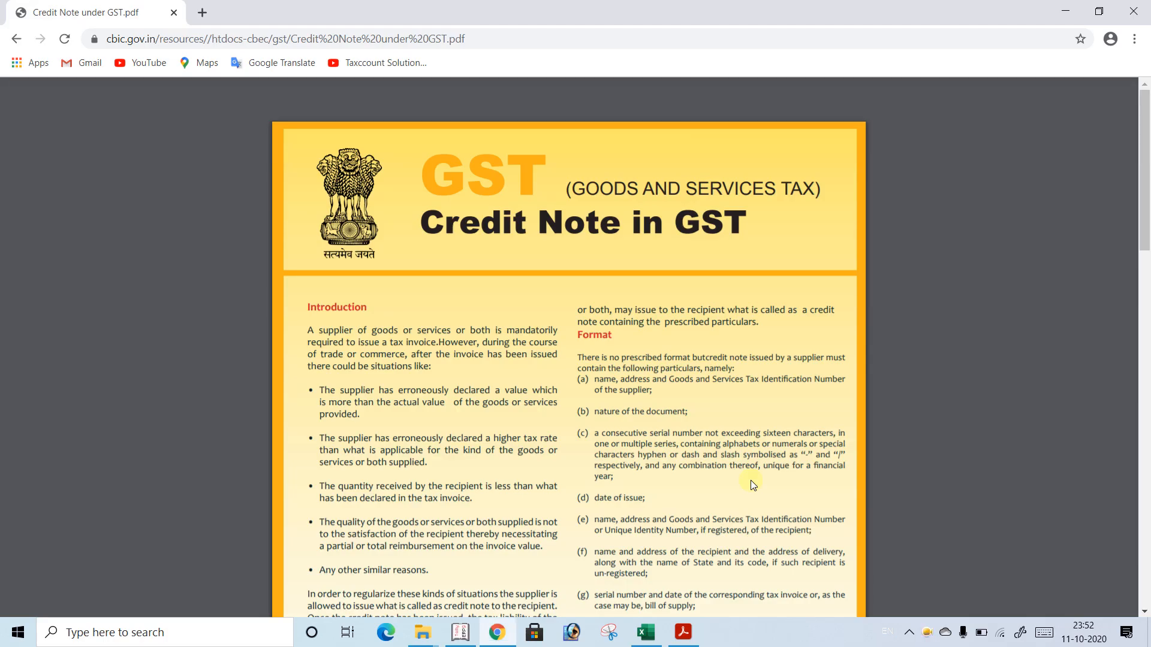
pyautogui.hotkey('alt', 'Tab')
pyautogui.hotkey('alt', 'Tab')
pyautogui.hotkey('alt', 'Tab')
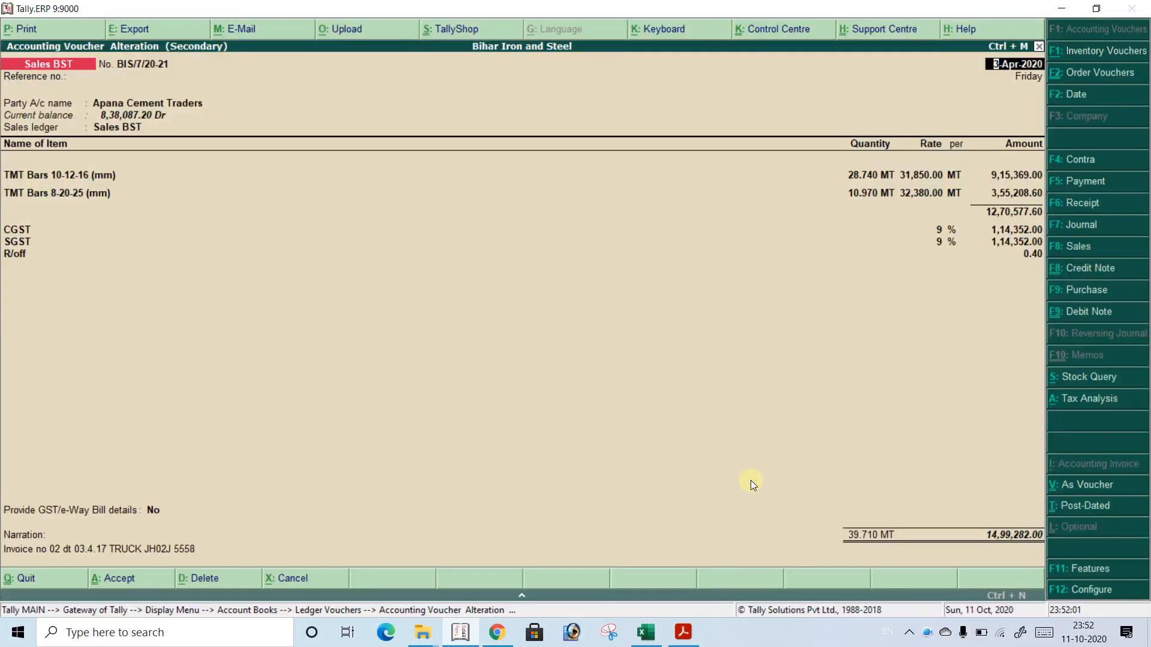
pyautogui.press('Escape')
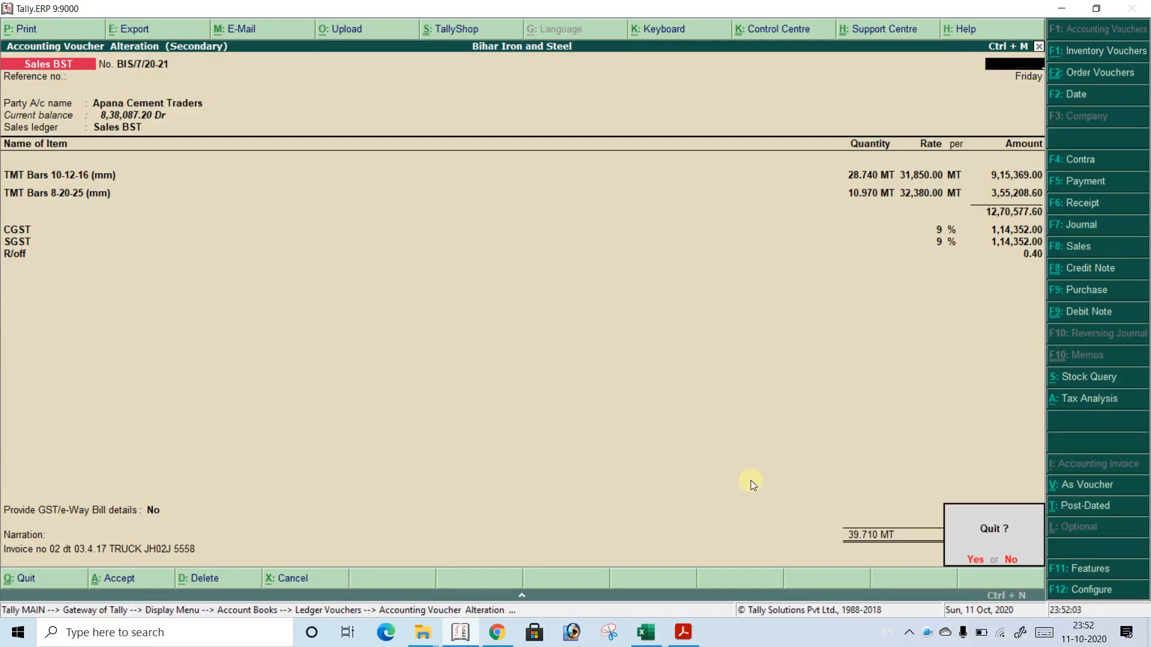
pyautogui.press('y')
pyautogui.press('Escape')
pyautogui.press('Escape')
pyautogui.press('Escape')
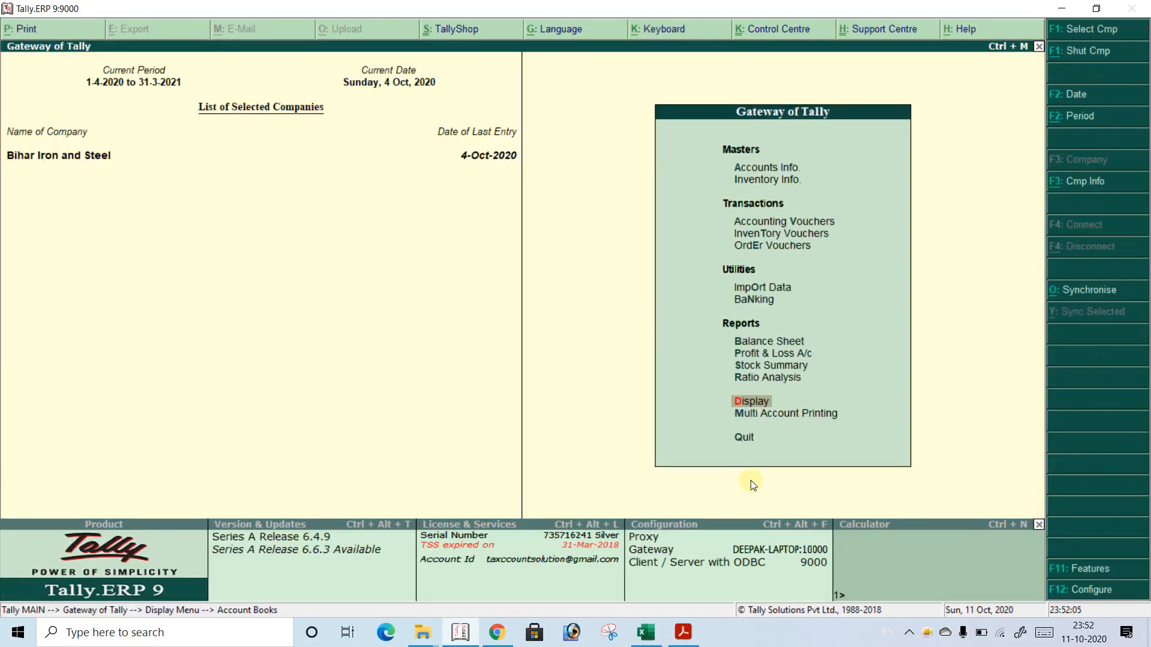
pyautogui.press('Escape')
pyautogui.press('Escape')
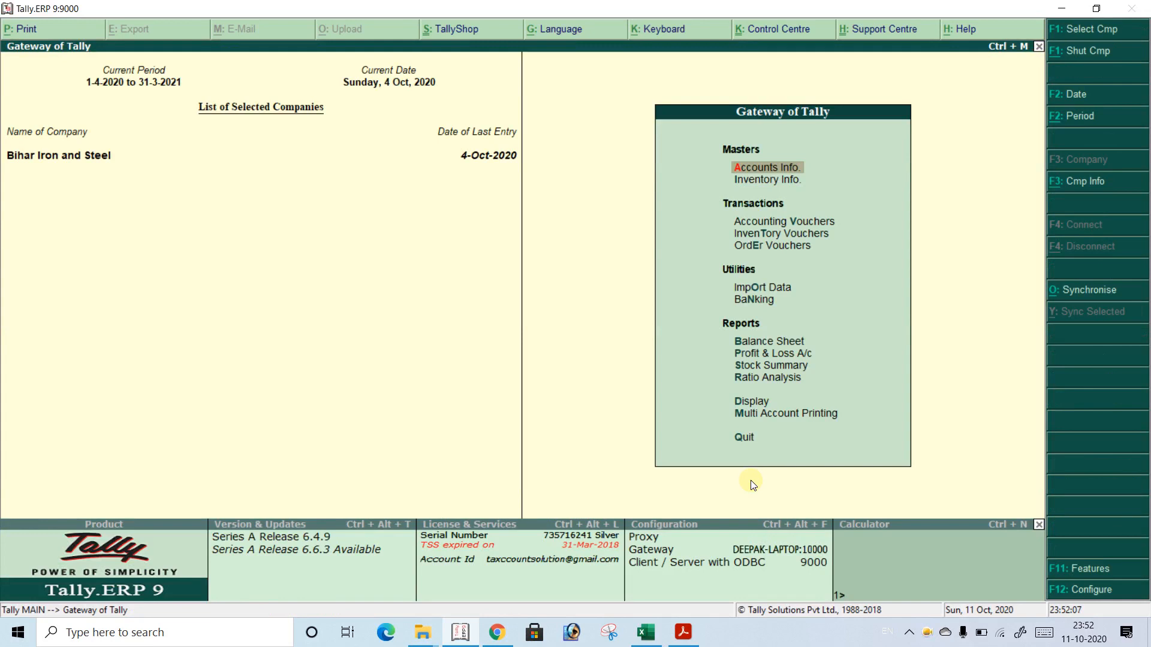
pyautogui.press('d')
pyautogui.press('a')
pyautogui.press('l')
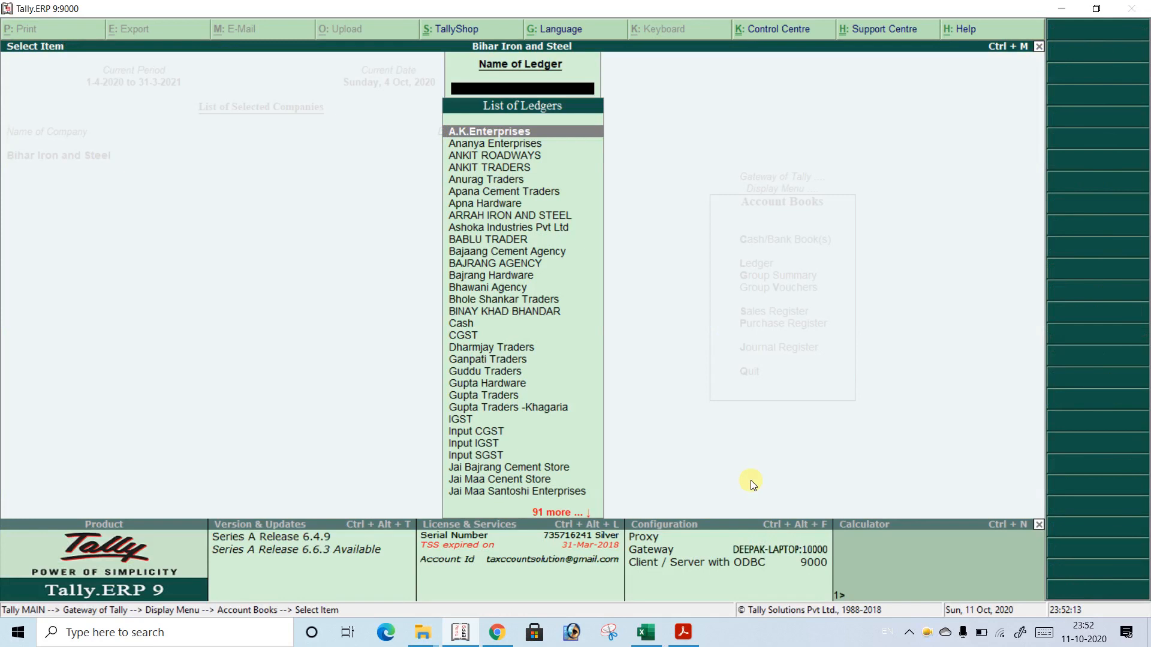
pyautogui.press('Escape')
pyautogui.press('Escape')
pyautogui.press('Escape')
pyautogui.press('Escape')
pyautogui.press('Escape')
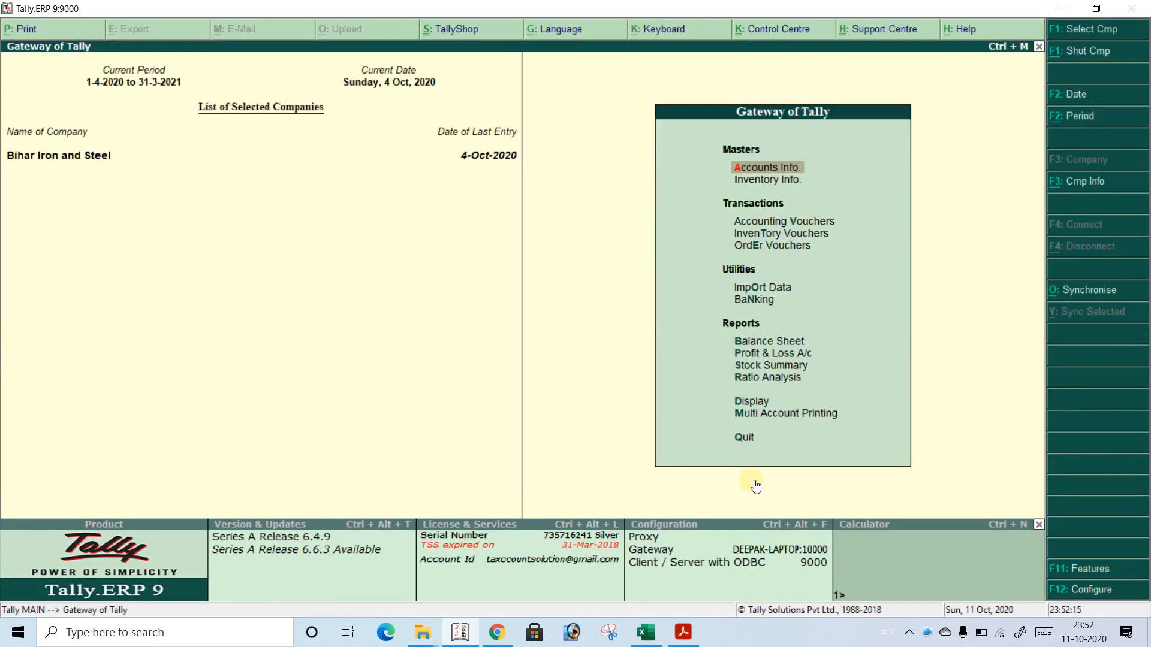
# Open the Sales Register and view the October sales voucher dated 3-Oct-2020.
pyautogui.press('d')
pyautogui.press('a')
pyautogui.press('s')
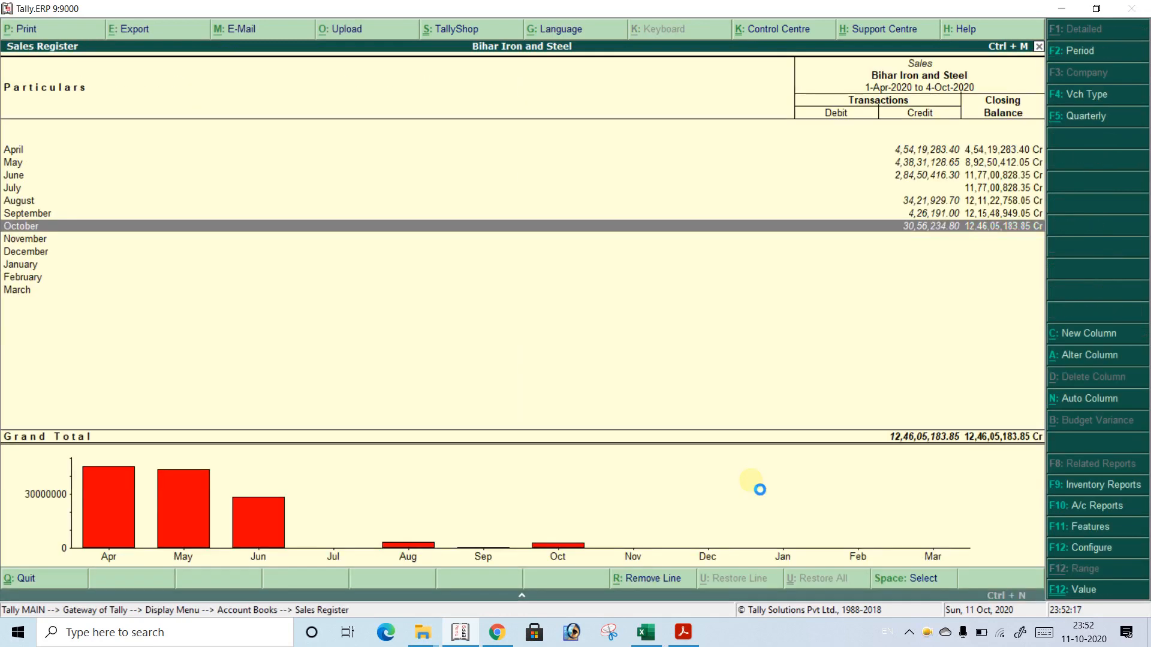
pyautogui.press('Return')
pyautogui.press('Return')
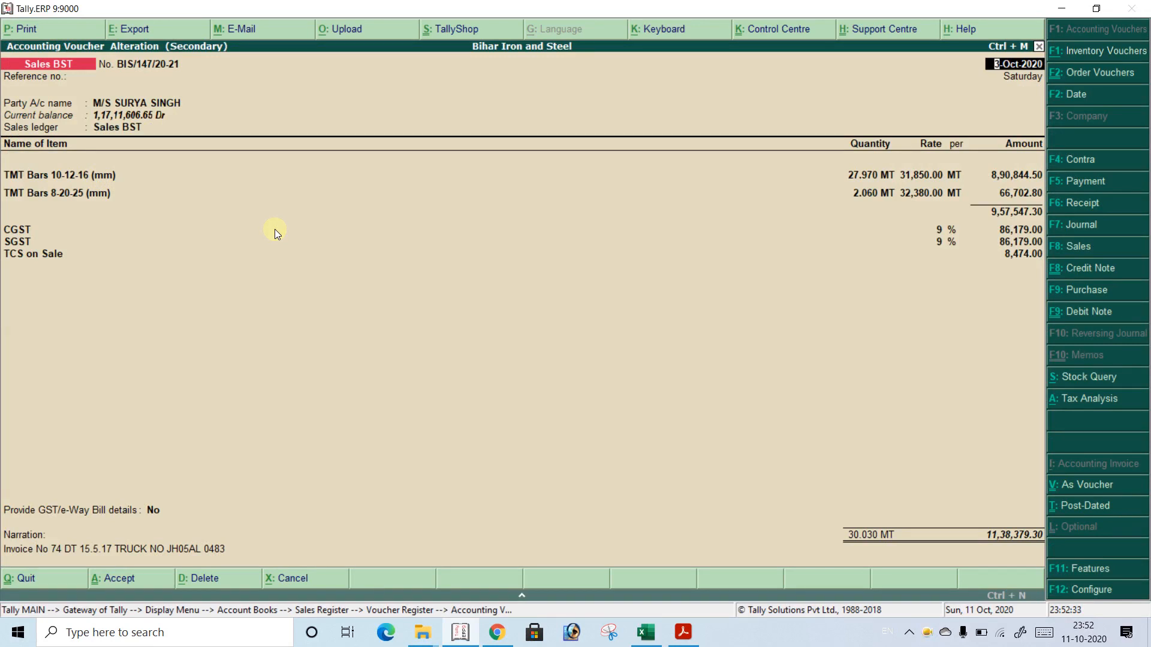
# Quit the October voucher and view the Siyaram Enterprises voucher of 13-Aug-2020 from the August sales list.
pyautogui.press('Escape')
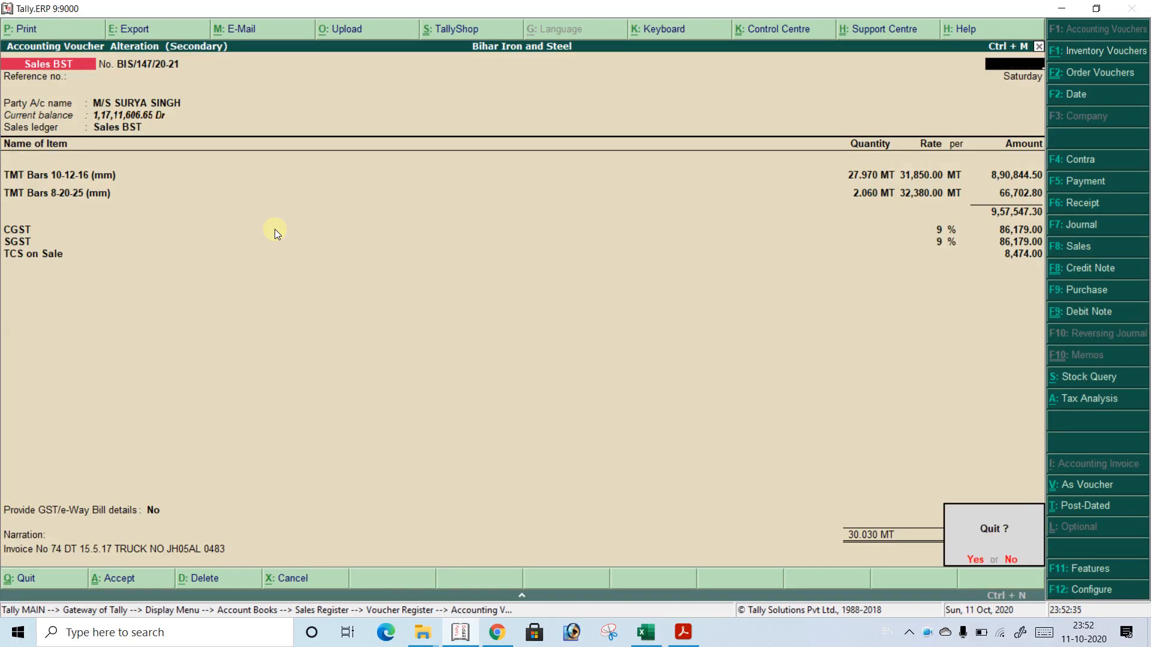
pyautogui.press('y')
pyautogui.press('Escape')
pyautogui.press('Up')
pyautogui.press('Up')
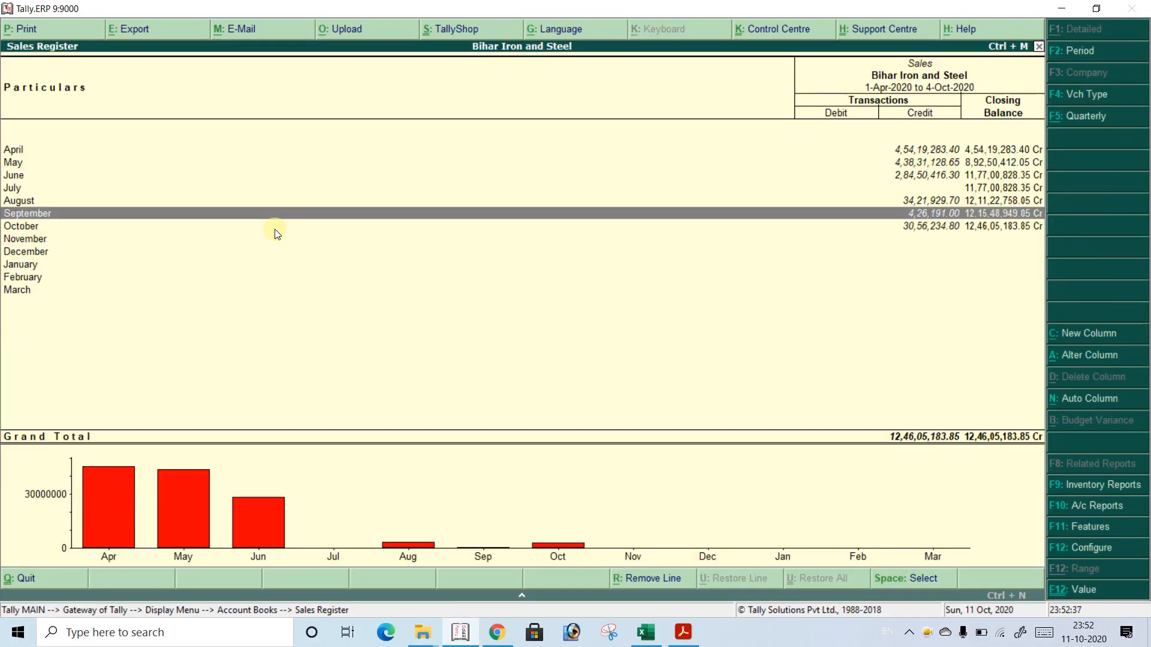
pyautogui.press('Return')
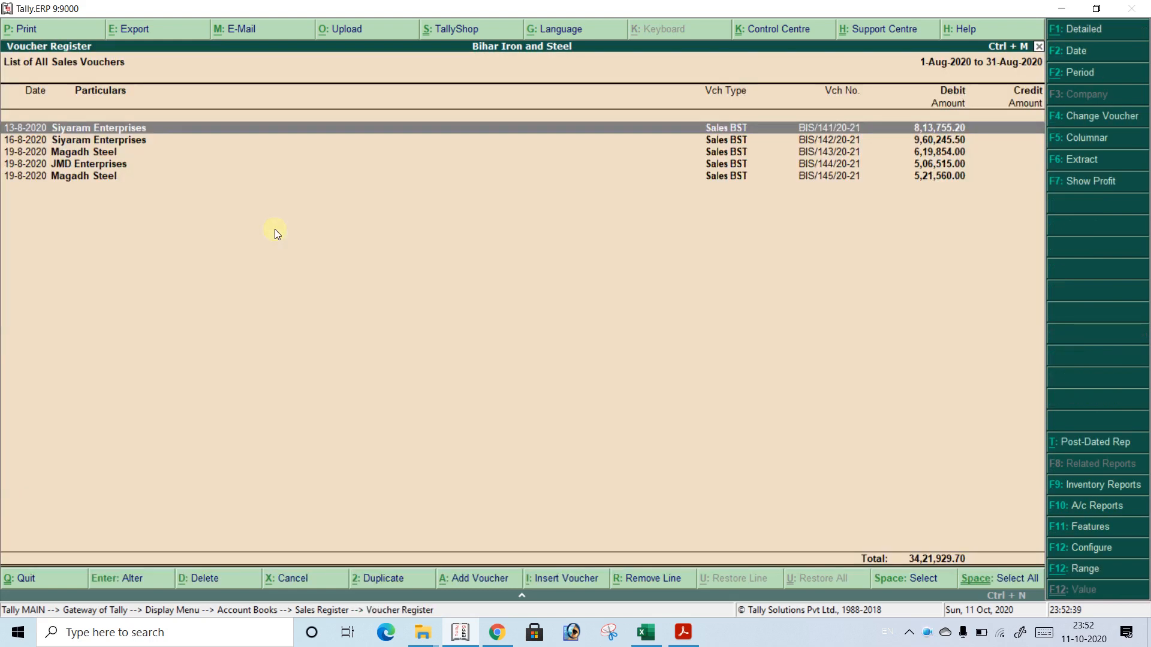
pyautogui.press('Return')
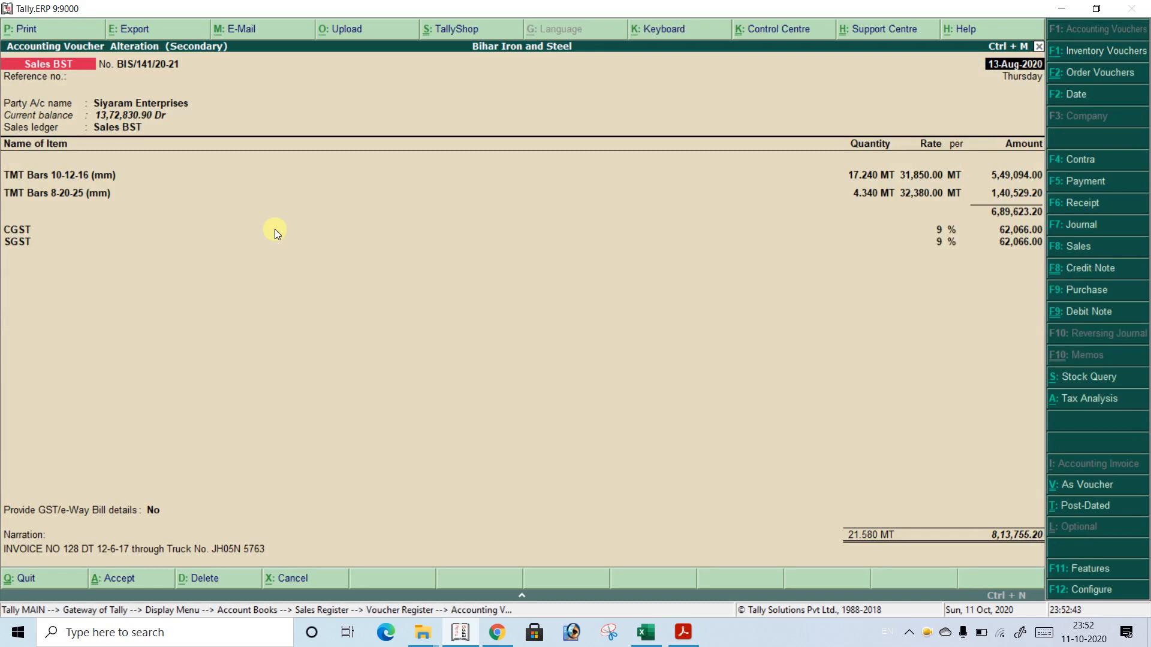
# Close the Siyaram Enterprises voucher and open the first Magadh Steel sales voucher dated 19-Aug-2020.
pyautogui.press('Escape')
pyautogui.press('Down')
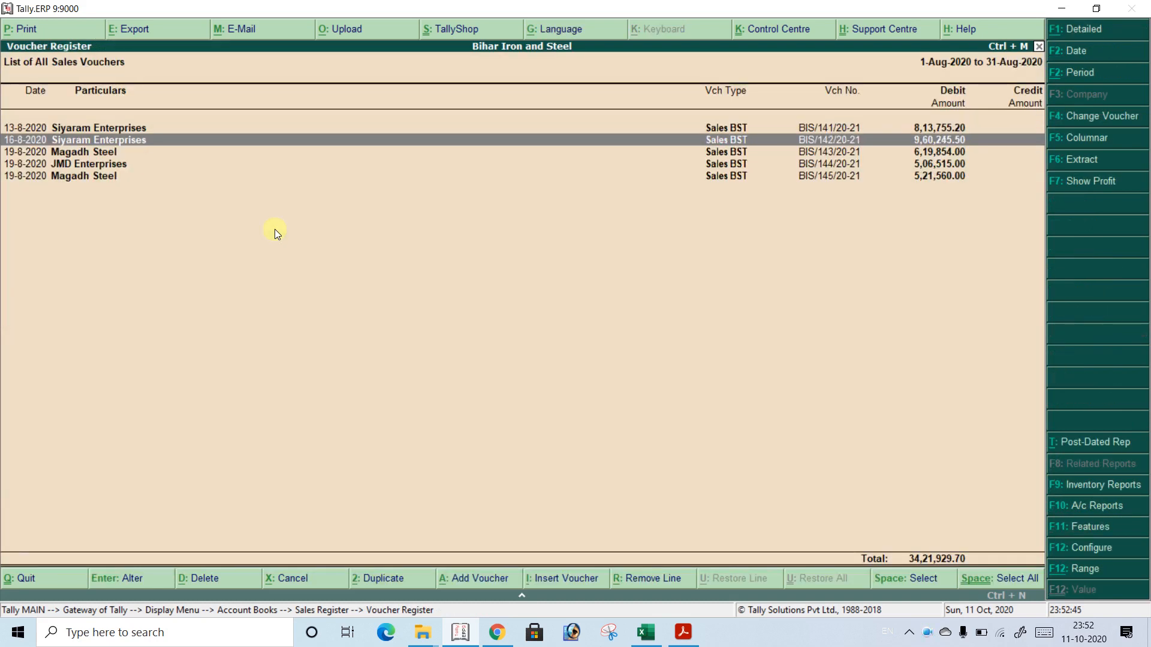
pyautogui.press('Down')
pyautogui.press('Return')
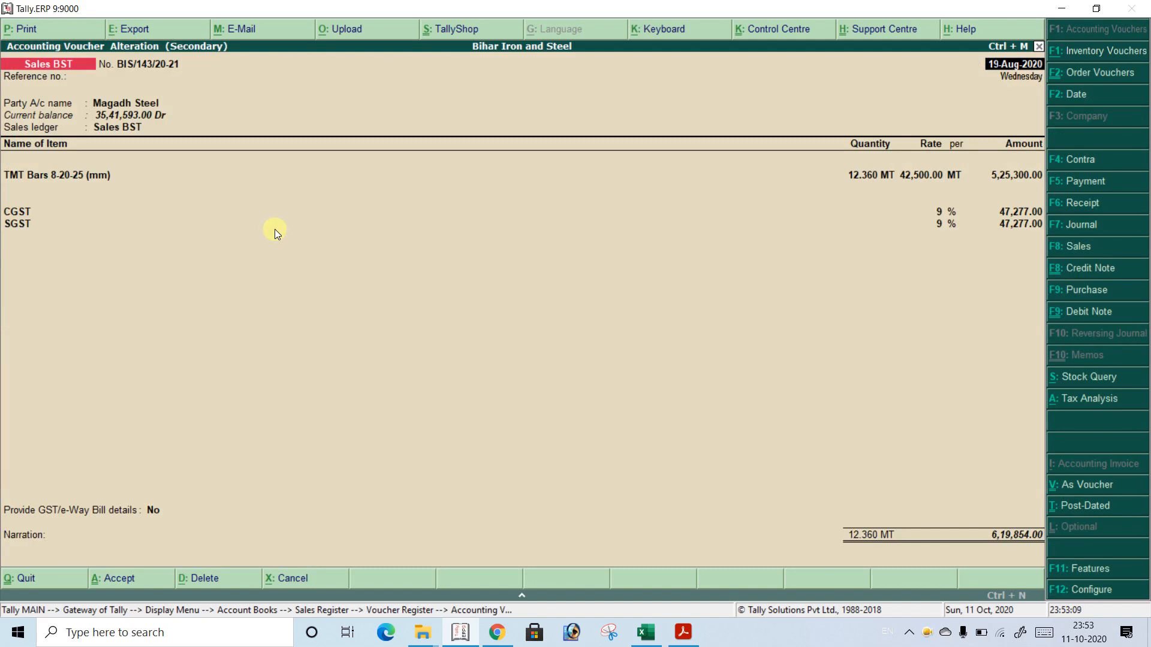
# Preview the Magadh Steel voucher as a Tax Invoice and send it to Microsoft Print to PDF.
pyautogui.hotkey('alt', 'p')
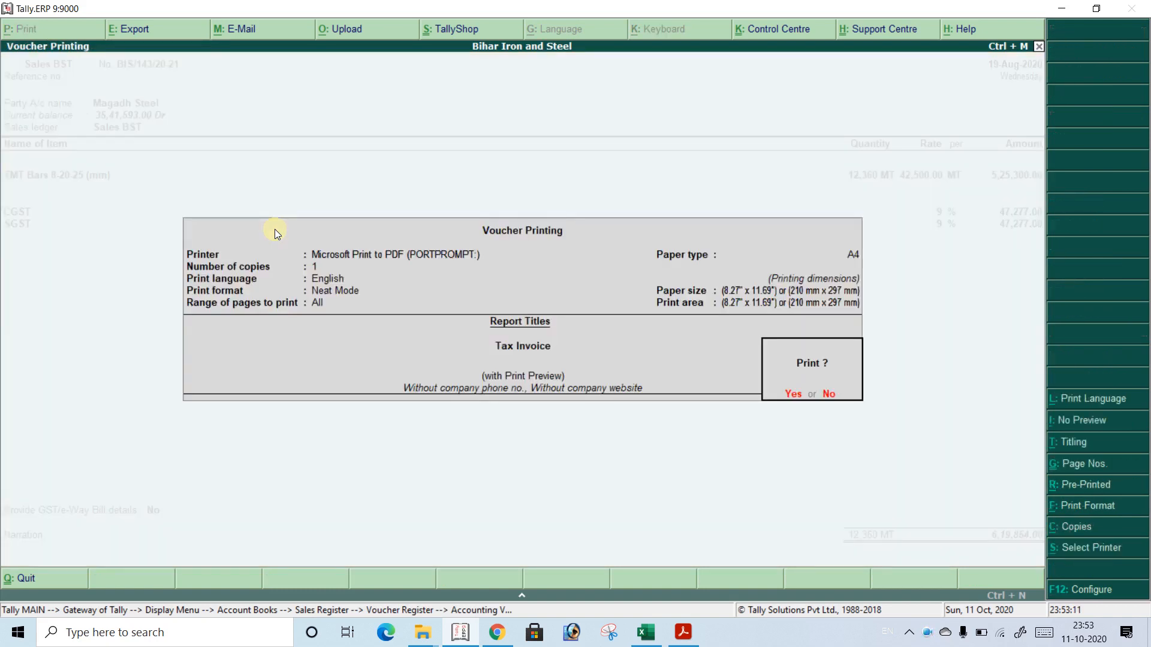
pyautogui.press('Return')
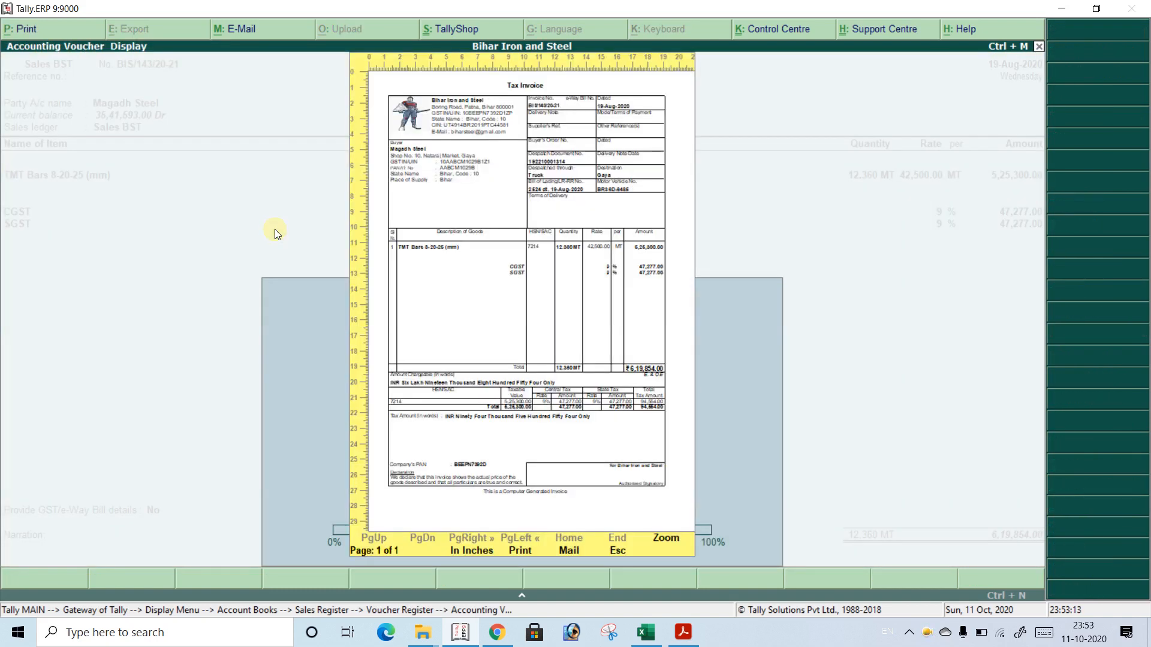
pyautogui.press('p')
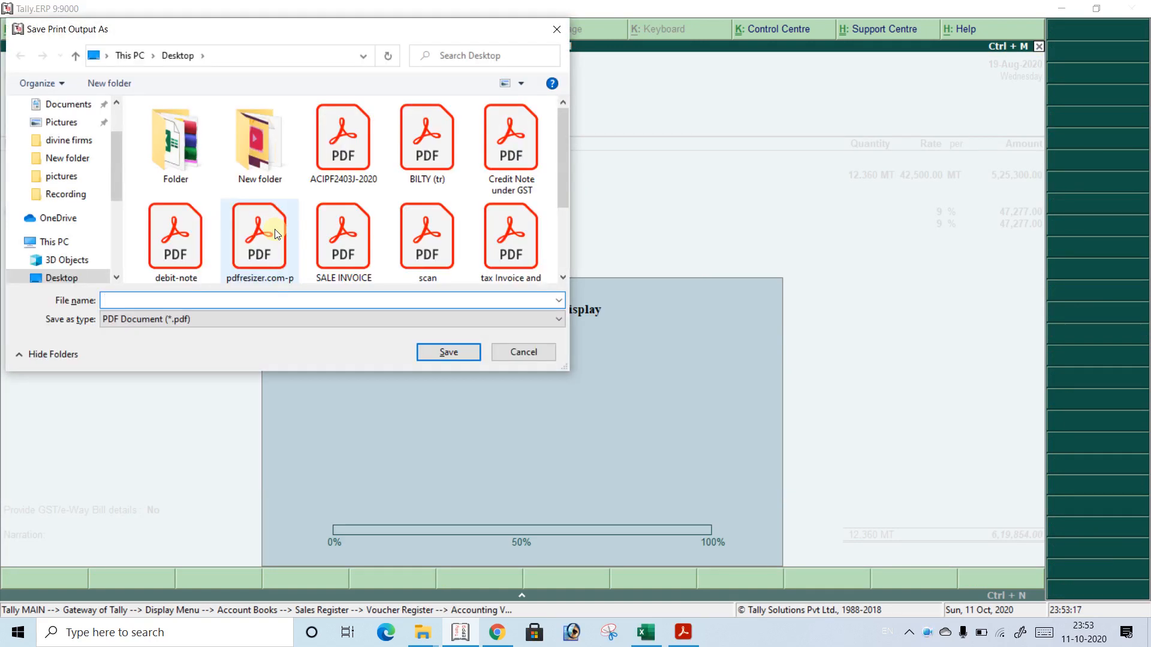
# Choose the Desktop as the destination folder for the printed invoice PDF.
pyautogui.click(117, 100)
pyautogui.click(117, 101)
pyautogui.click(118, 100)
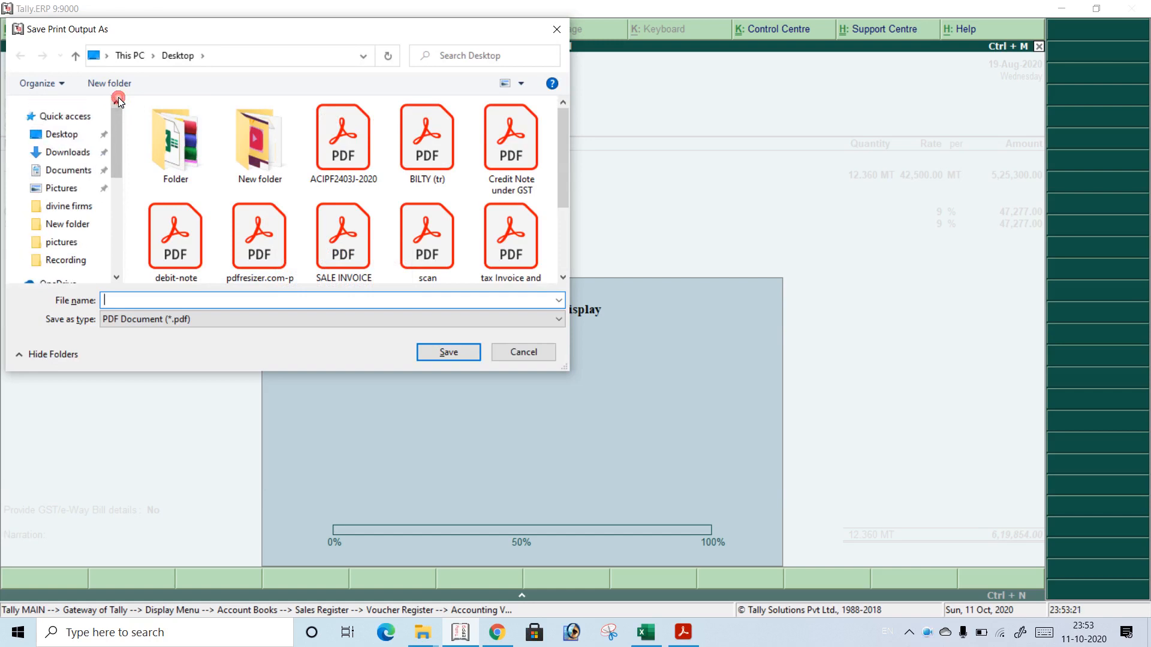
pyautogui.click(89, 134)
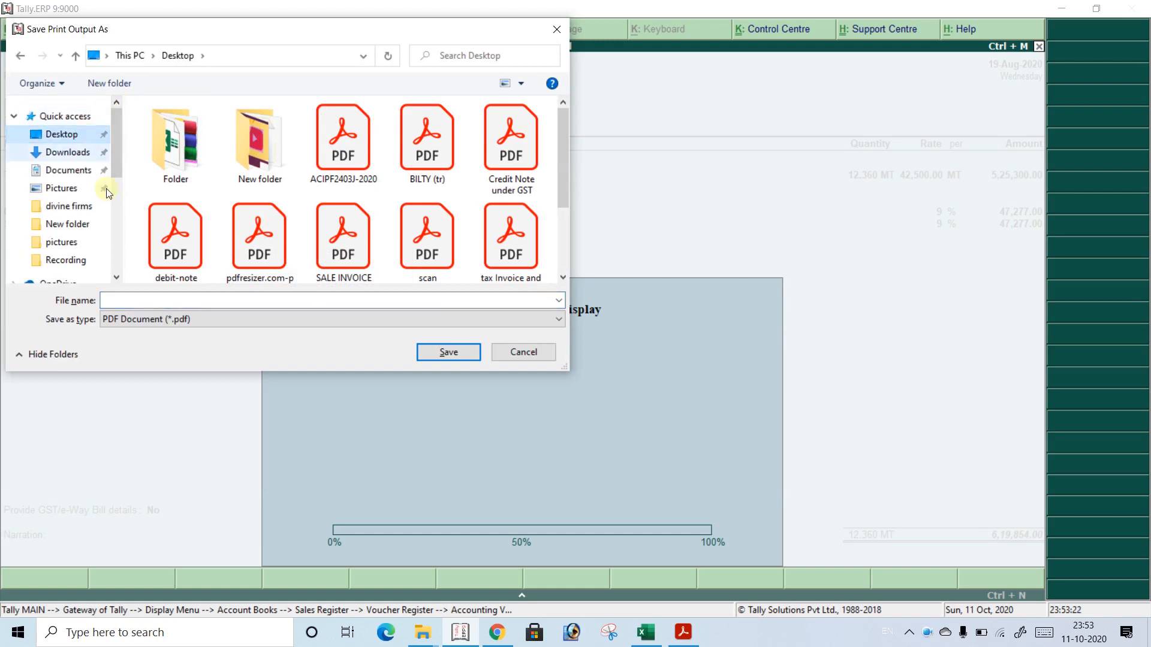
pyautogui.click(117, 278)
pyautogui.click(116, 277)
pyautogui.click(116, 278)
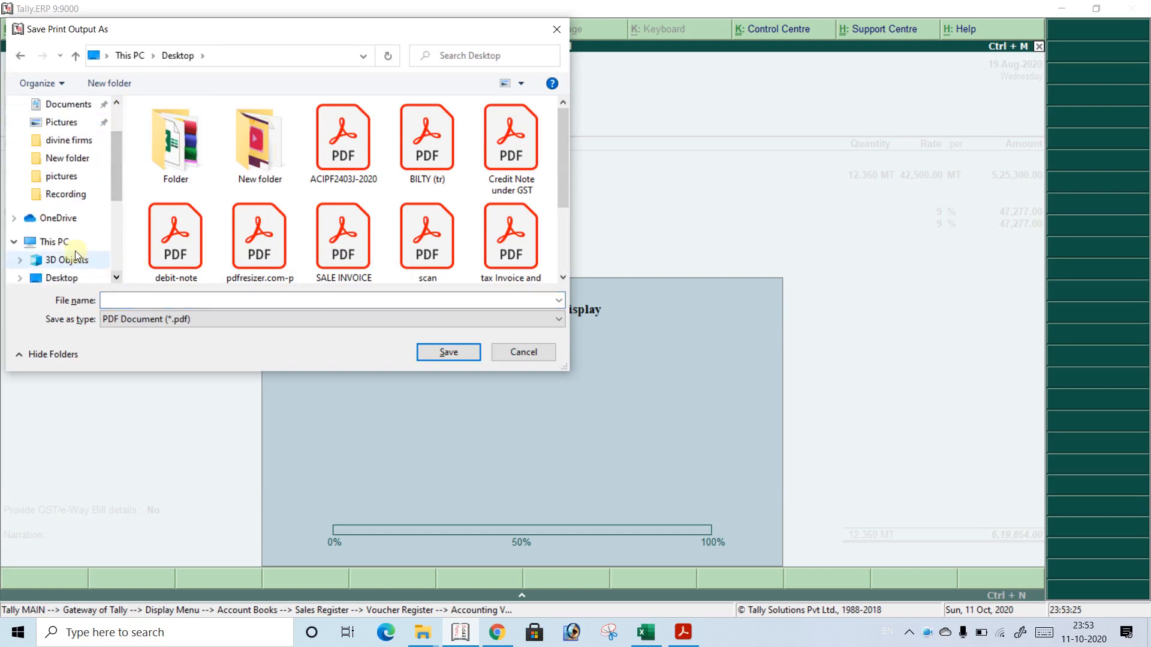
pyautogui.click(72, 277)
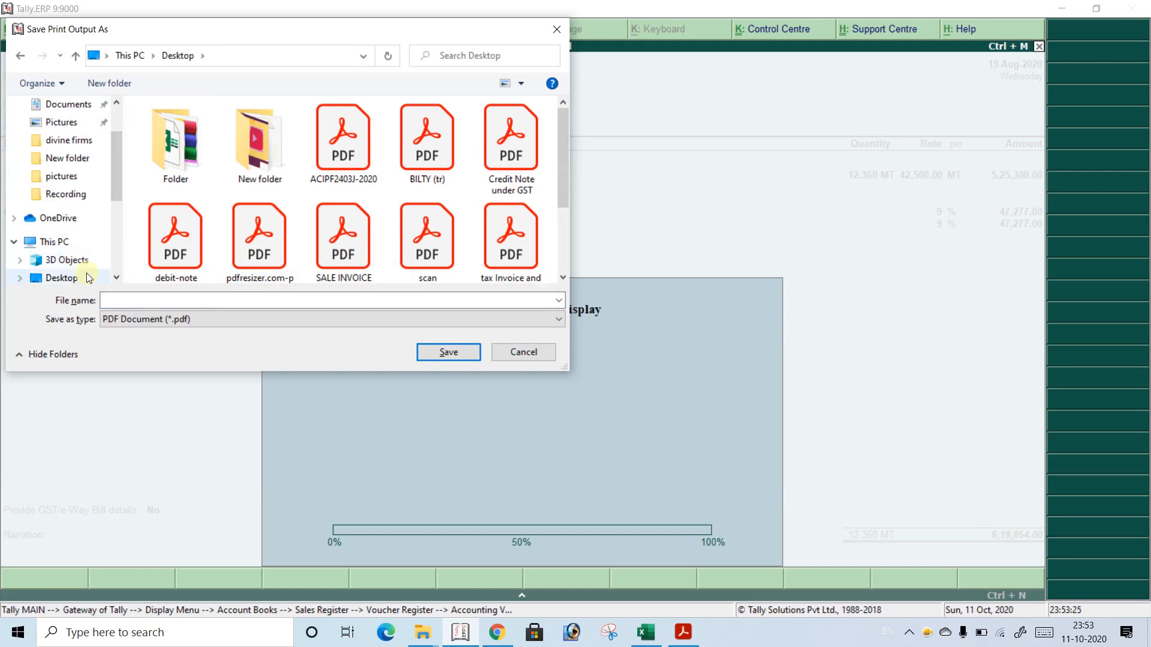
# Name the PDF "tax invoice of cn" and save it.
pyautogui.click(131, 304)
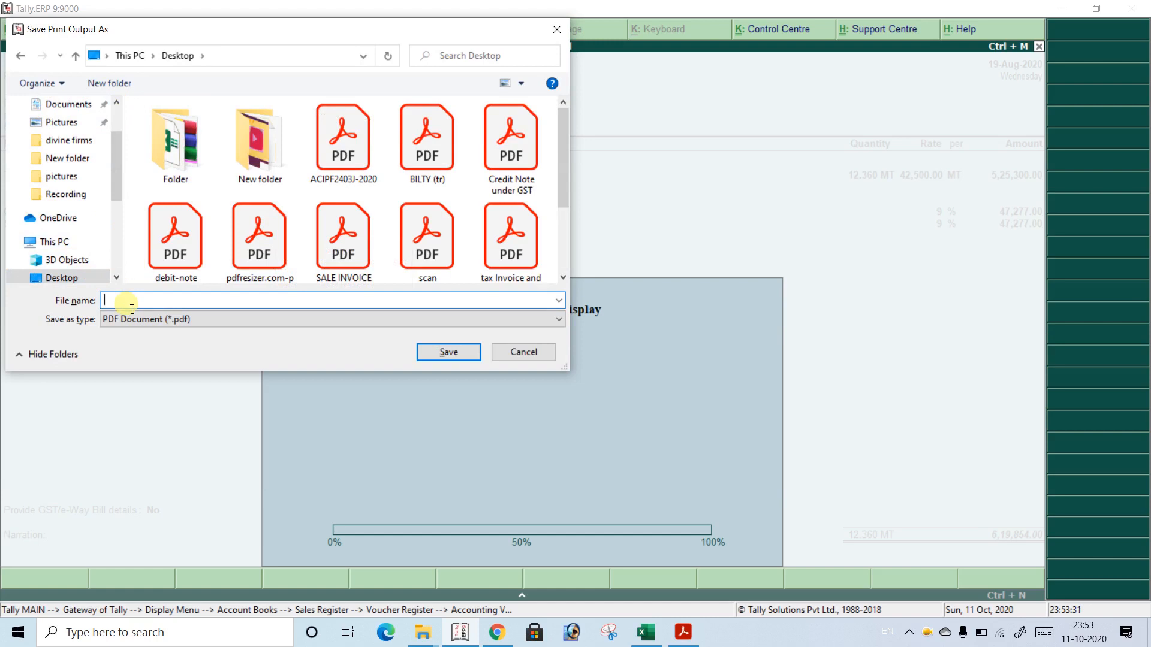
pyautogui.write('t')
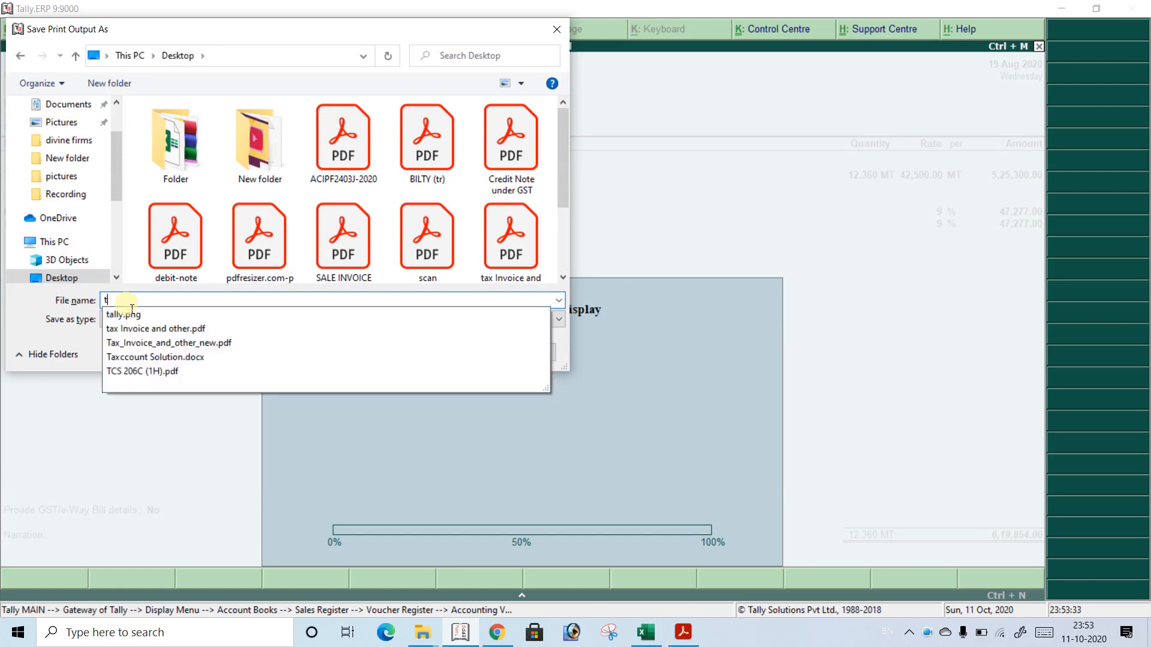
pyautogui.write('ax inv')
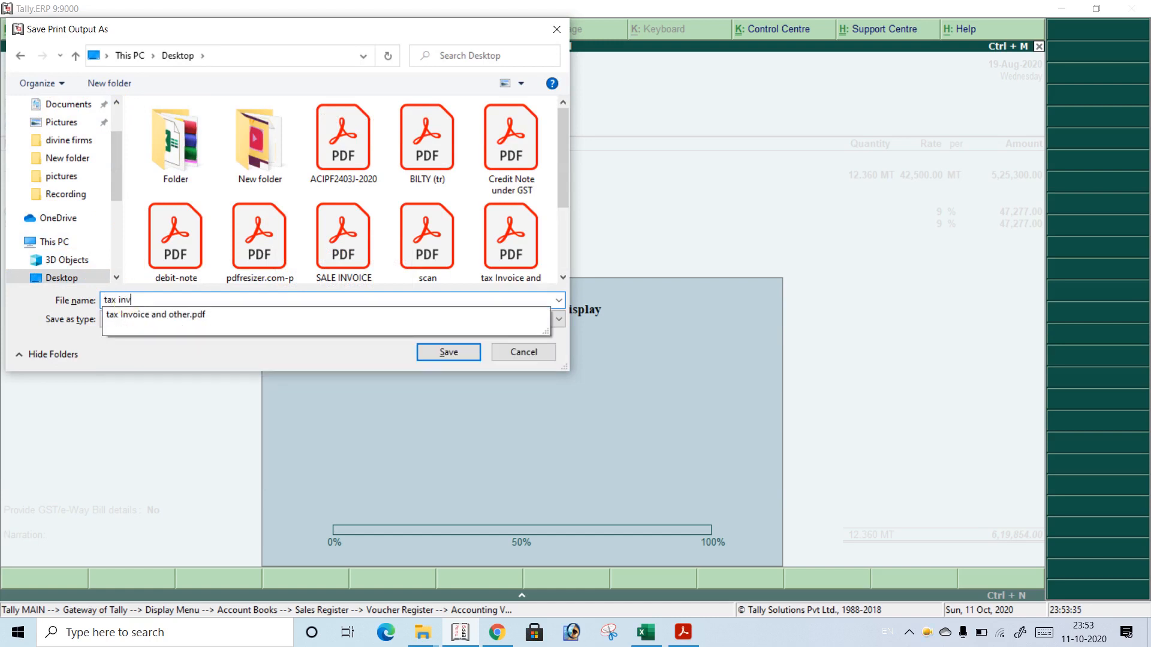
pyautogui.write('oice of ')
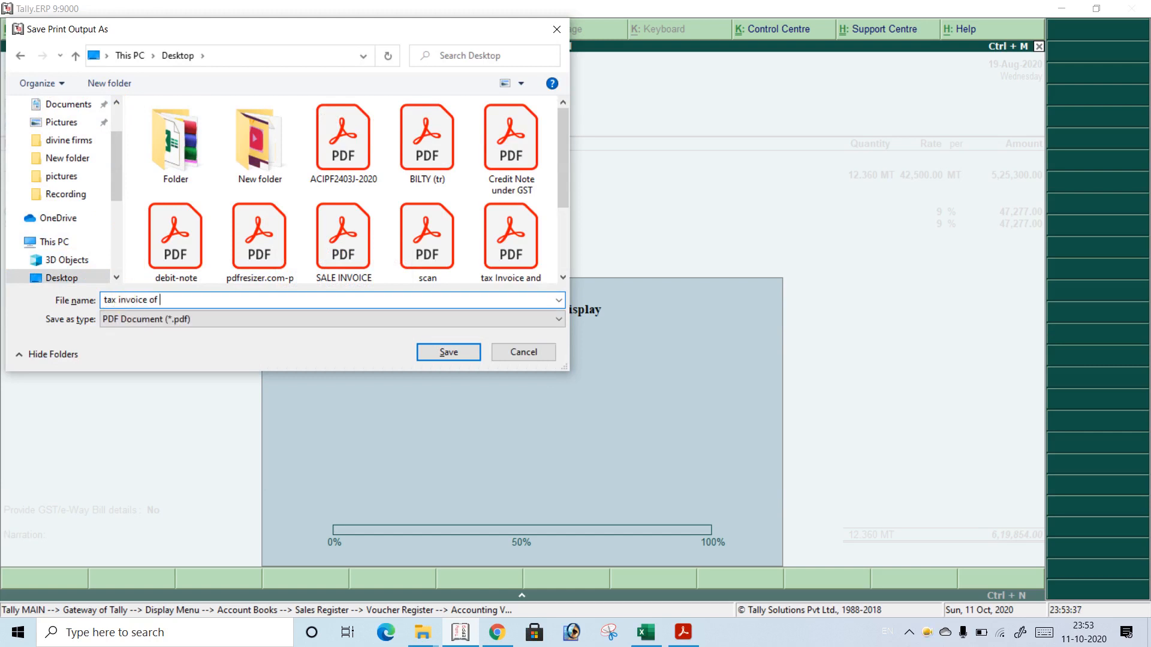
pyautogui.write('sd')
pyautogui.press('Return')
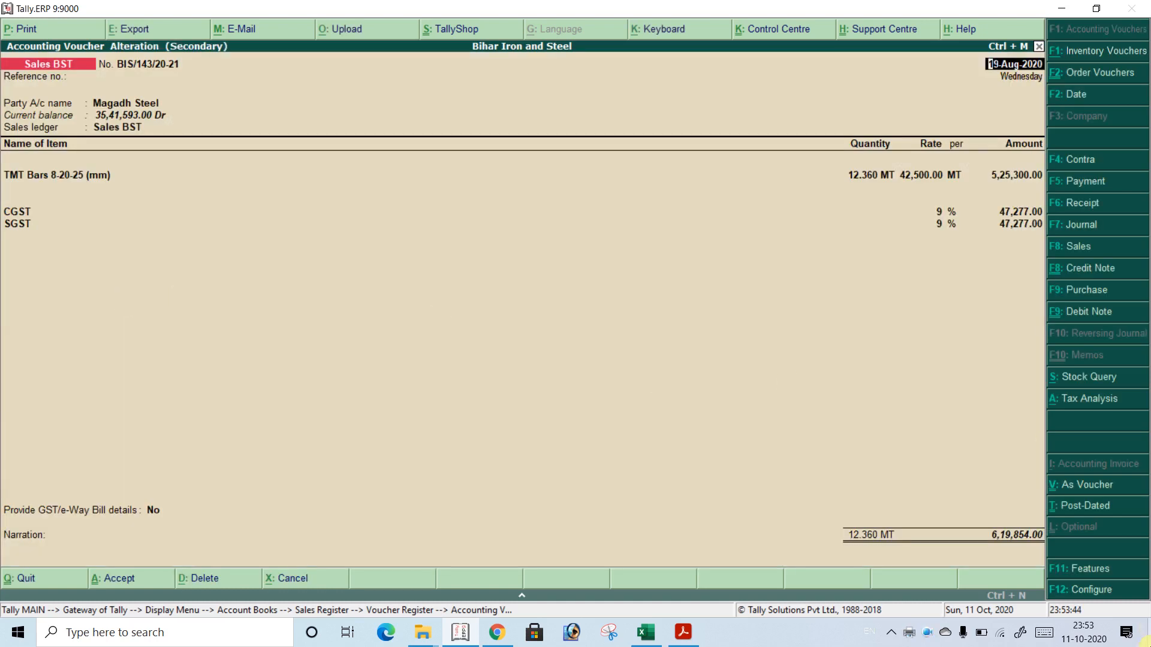
# Open "tax invoice of cn" from the desktop and read it through to the tax summary and declaration.
pyautogui.click(1147, 644)
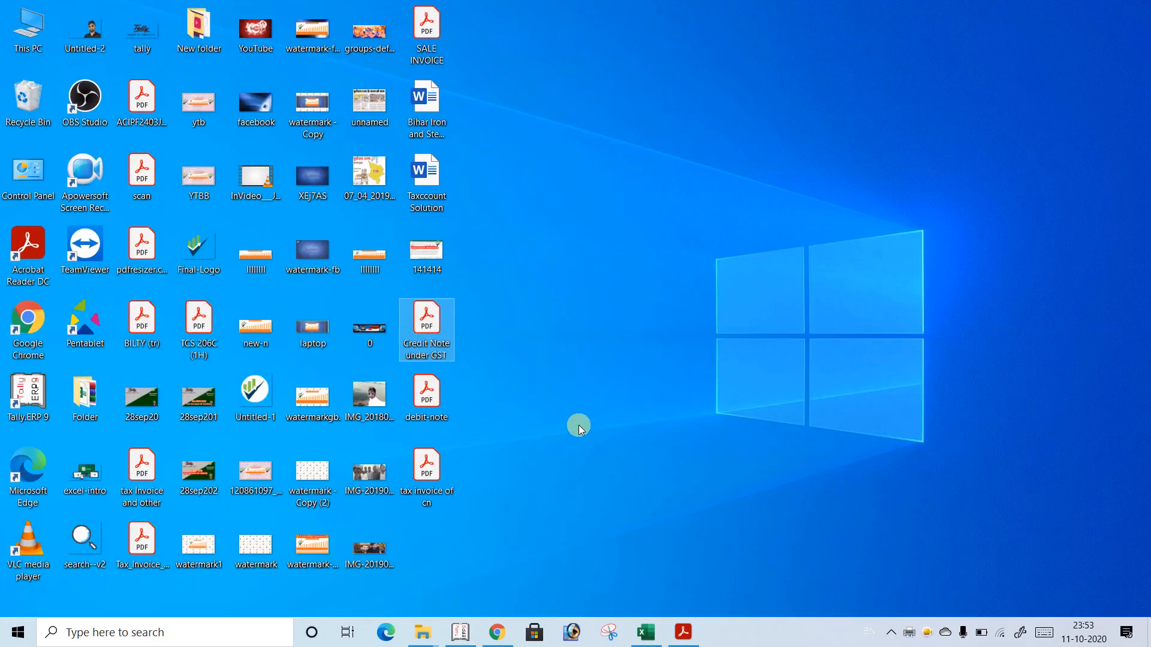
pyautogui.doubleClick(437, 470)
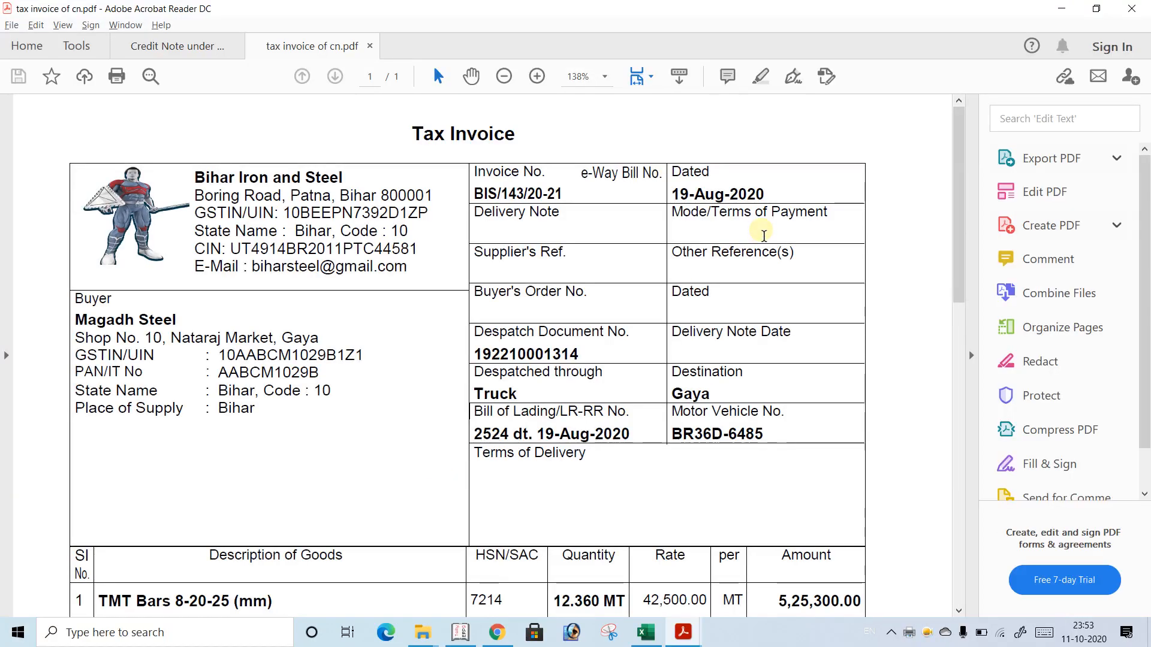
pyautogui.scroll(-2, 763, 235)
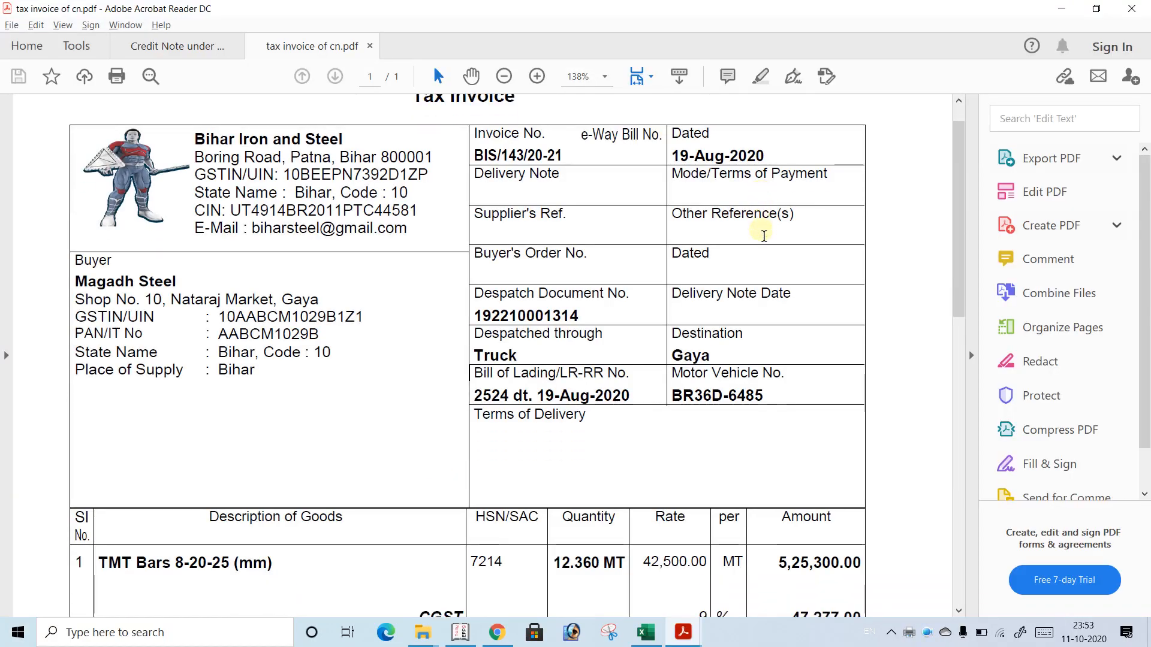
pyautogui.scroll(-2, 763, 235)
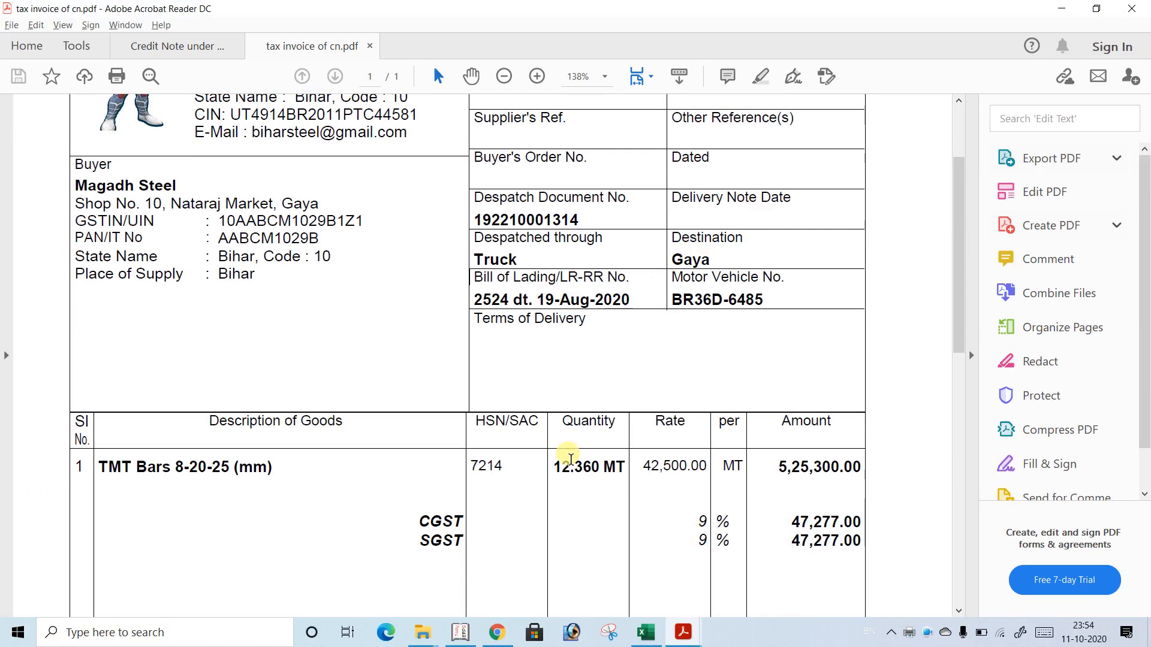
pyautogui.scroll(-3, 569, 459)
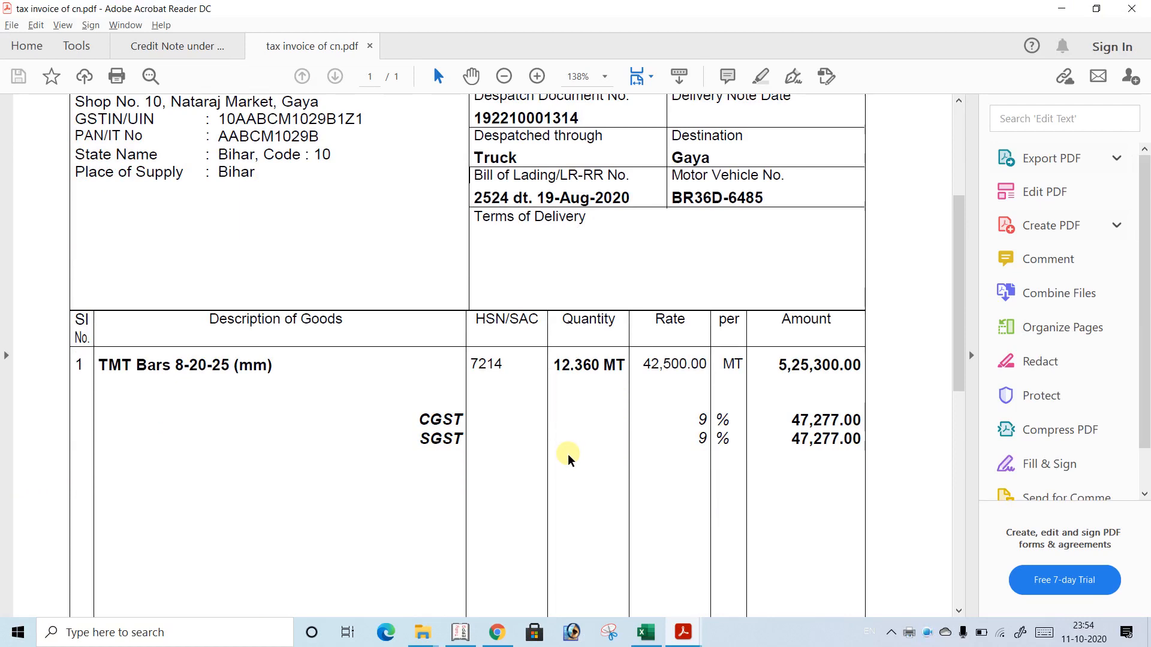
pyautogui.scroll(-6, 569, 459)
pyautogui.scroll(-2, 569, 459)
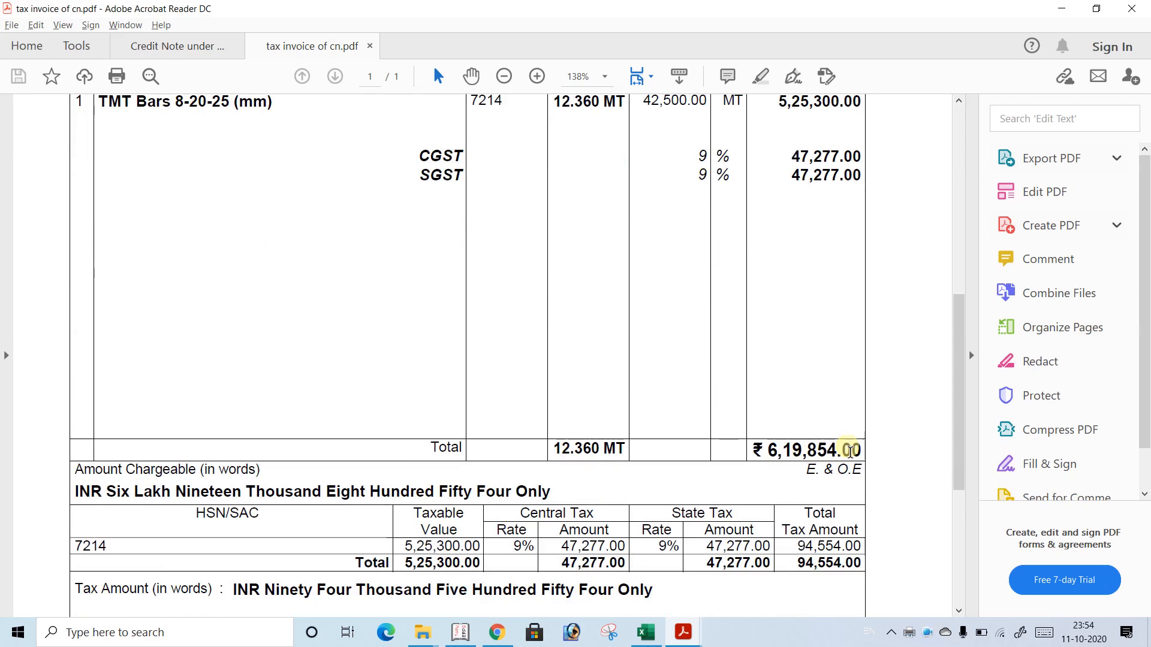
pyautogui.scroll(-2, 850, 451)
pyautogui.scroll(-3, 850, 451)
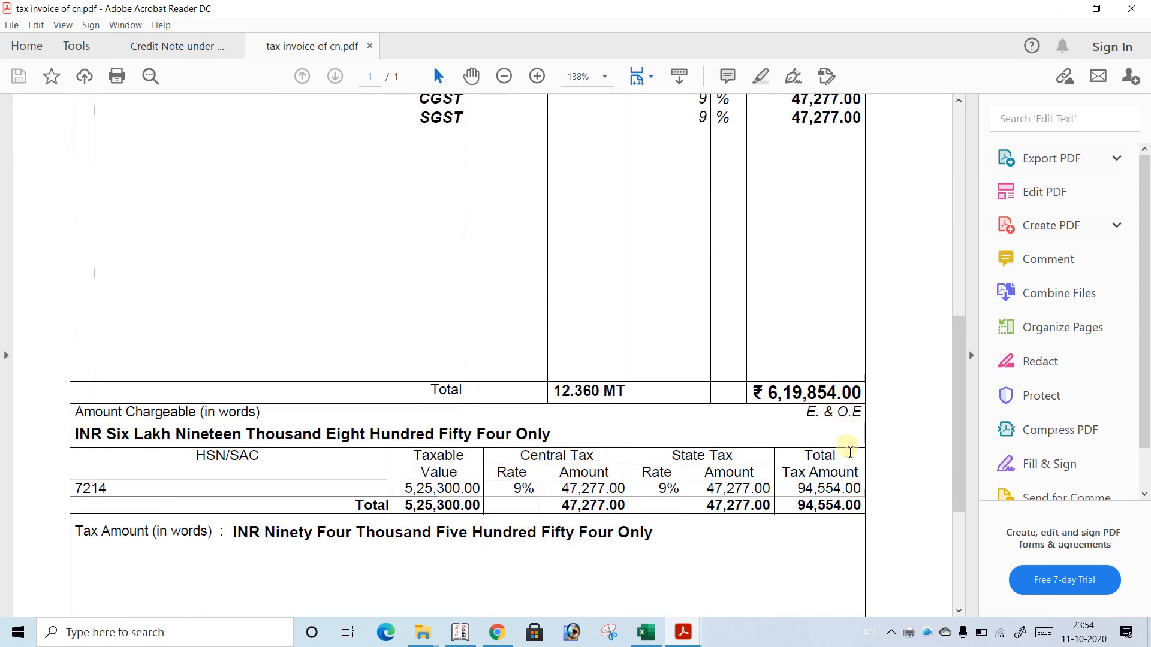
pyautogui.scroll(-3, 850, 452)
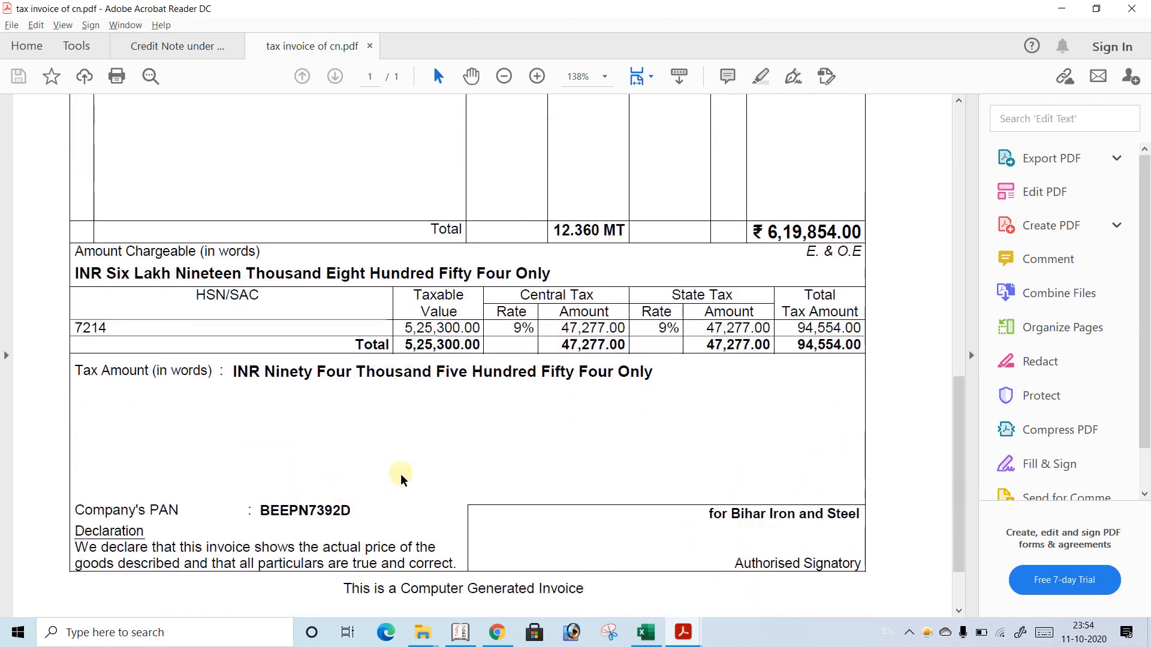
# Review the invoice's header and buyer details again, followed by the goods and GST lines.
pyautogui.scroll(6, 401, 480)
pyautogui.scroll(18, 401, 477)
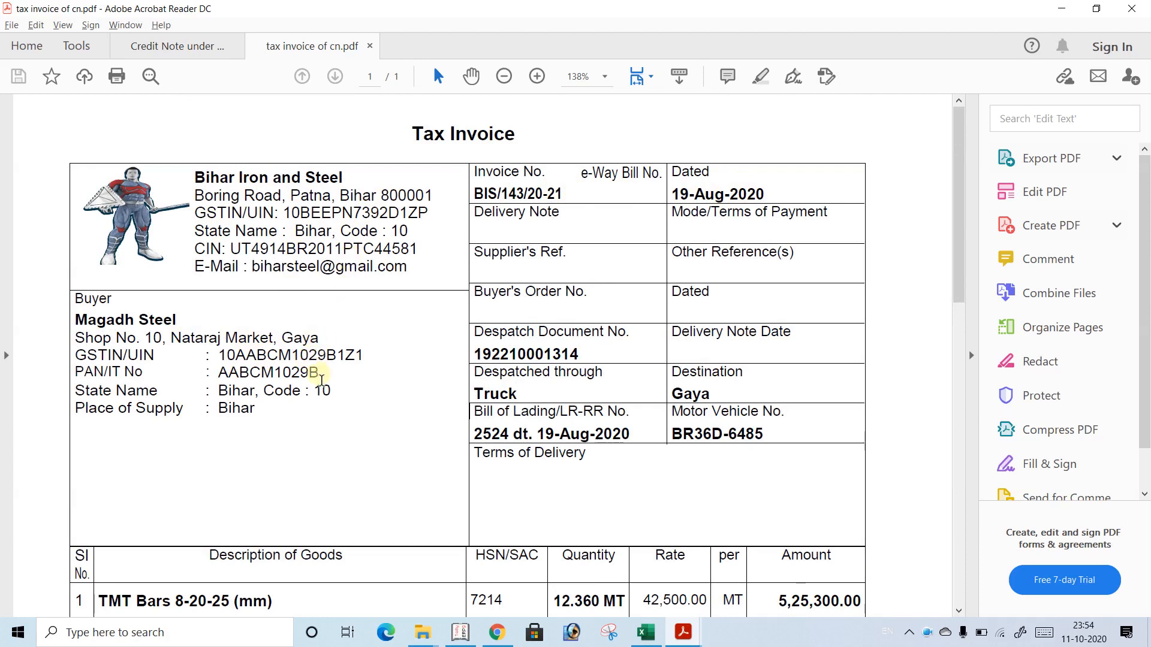
pyautogui.click(318, 378)
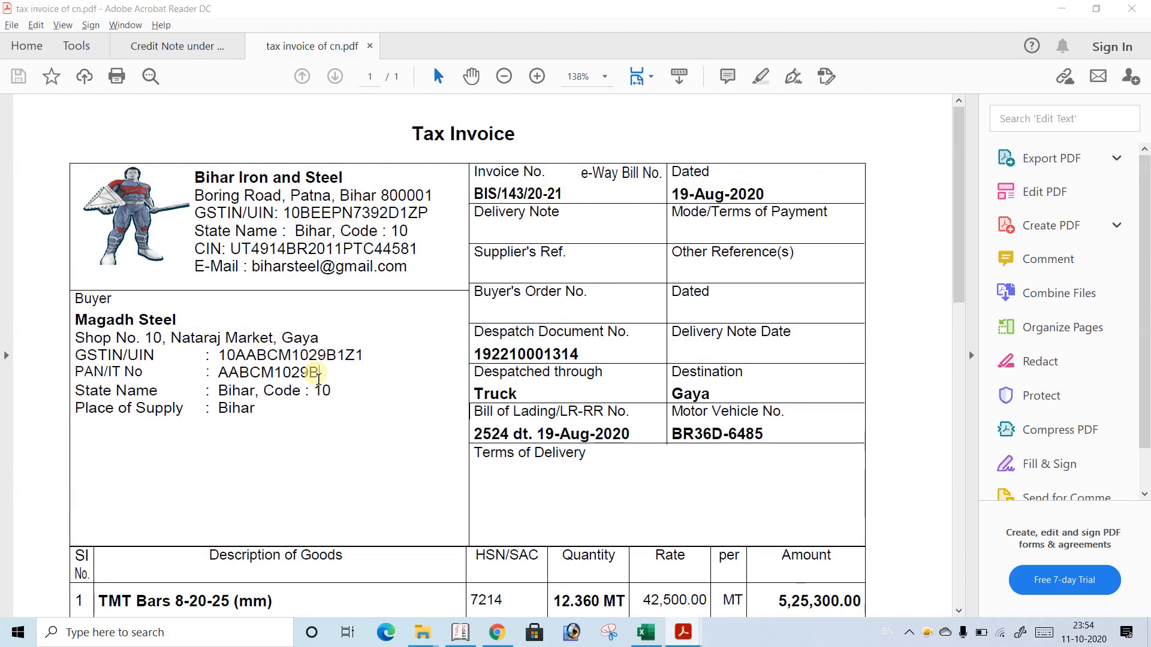
pyautogui.hotkey('alt', 'Tab')
pyautogui.hotkey('alt', 'Tab')
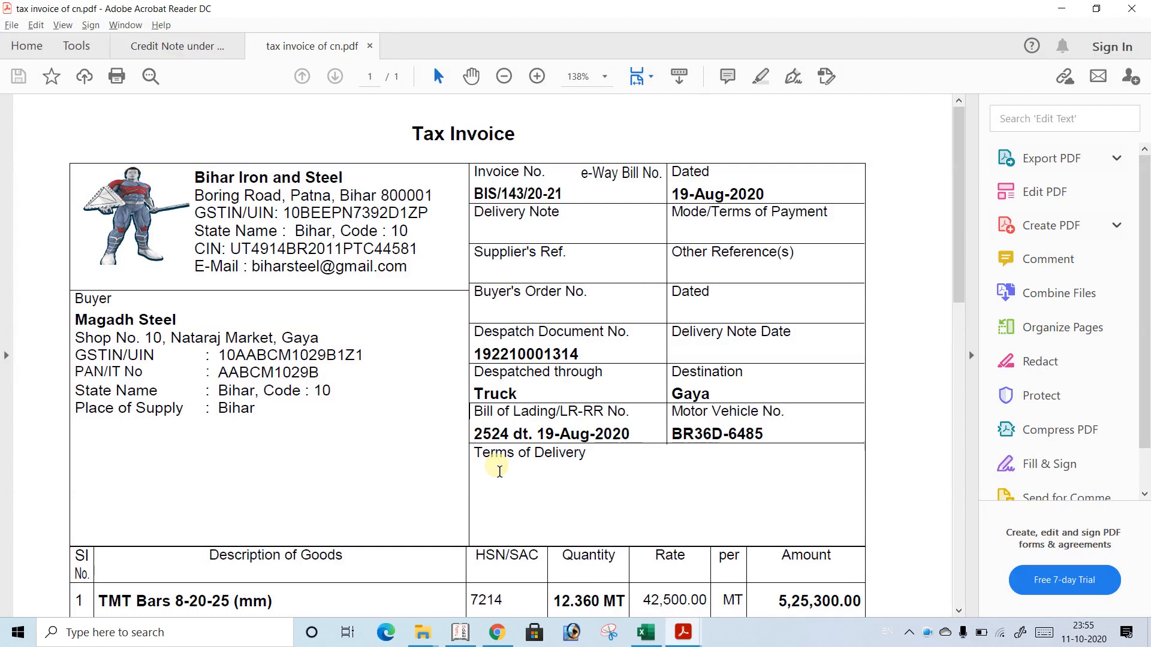
pyautogui.scroll(-5, 497, 471)
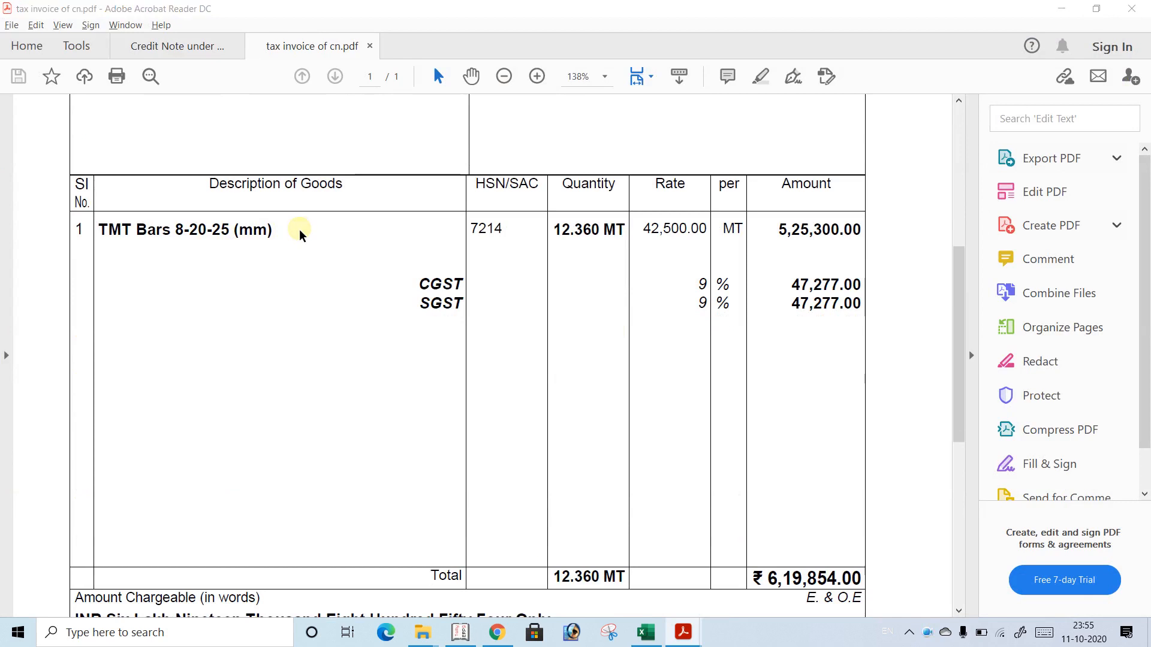
# Switch to Tally, quit the Magadh Steel sales voucher and return to the Gateway of Tally.
pyautogui.hotkey('alt', 'Tab')
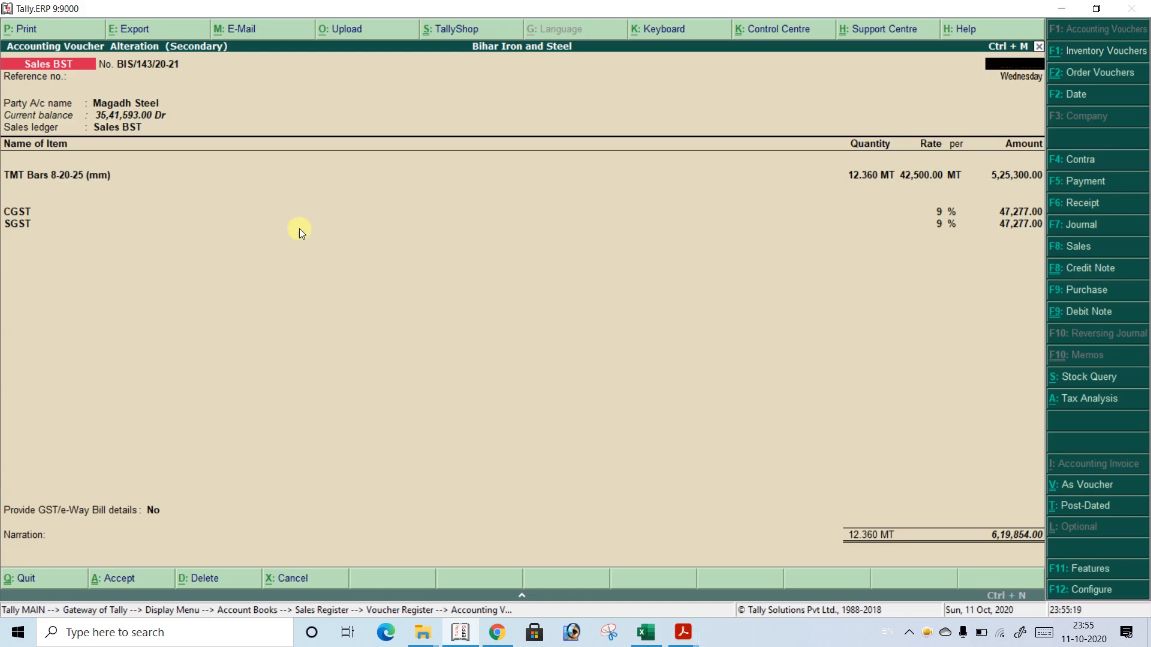
pyautogui.press('Escape')
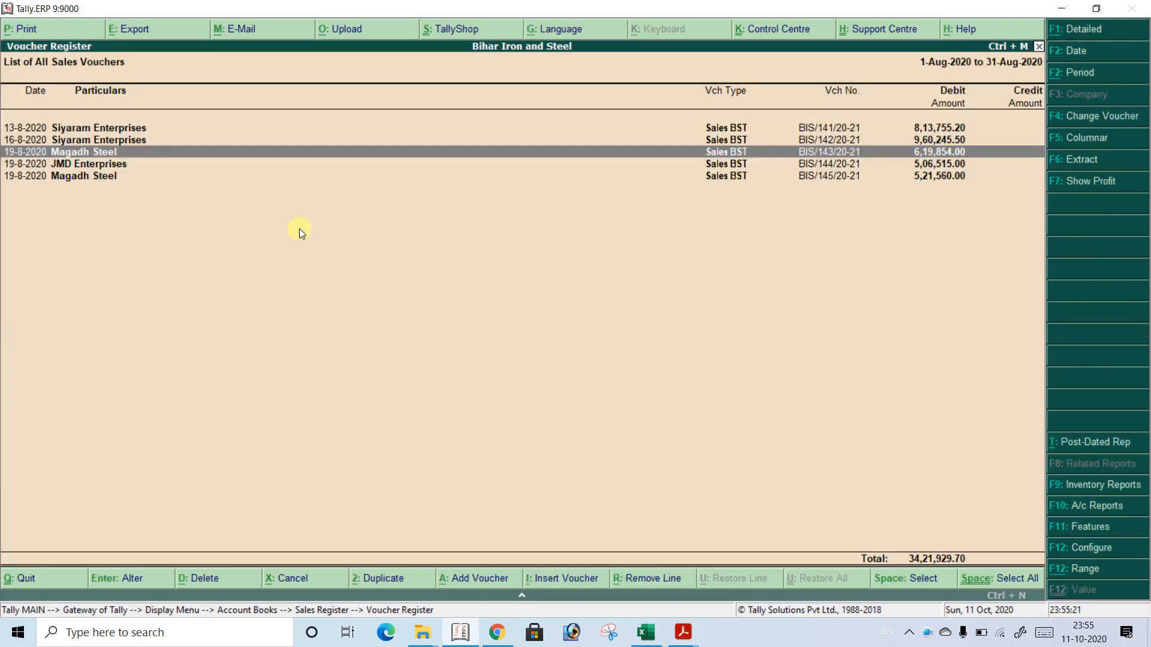
pyautogui.press('Return')
pyautogui.press('Escape')
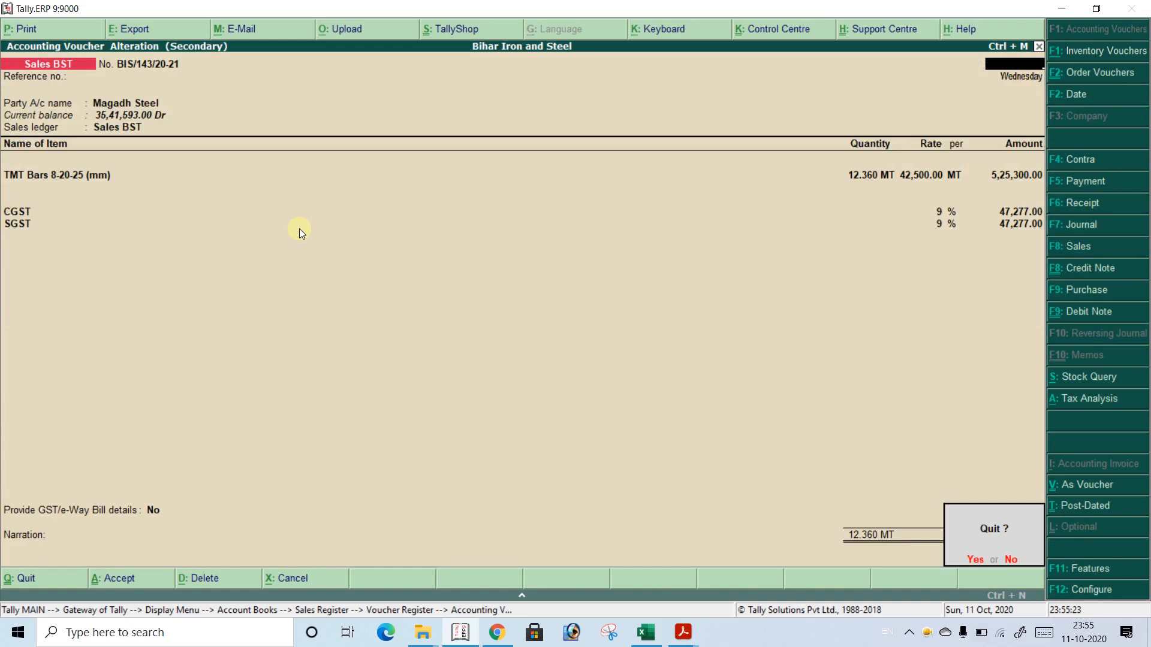
pyautogui.press('y')
pyautogui.press('Escape')
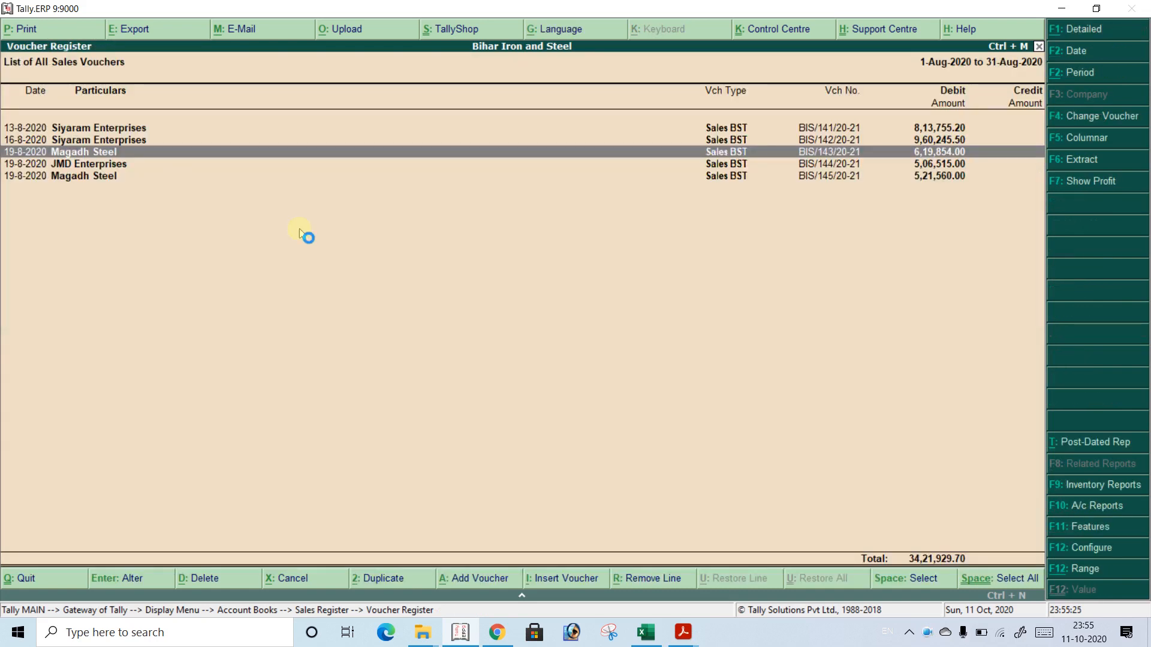
pyautogui.press('Escape')
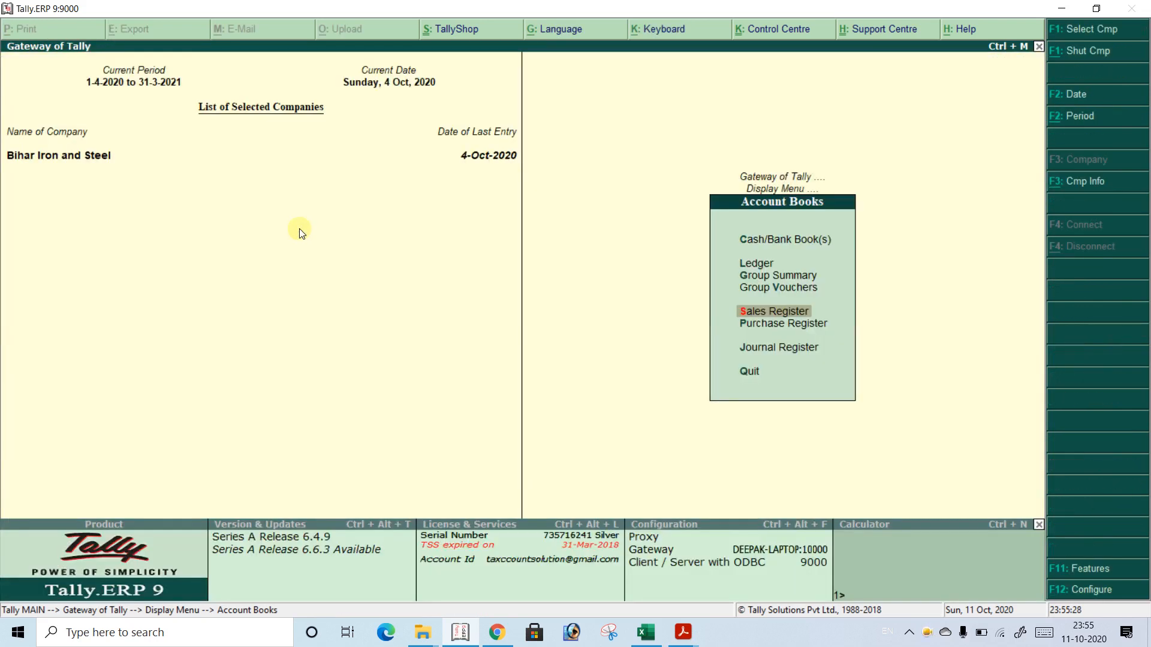
pyautogui.press('Escape')
pyautogui.press('Escape')
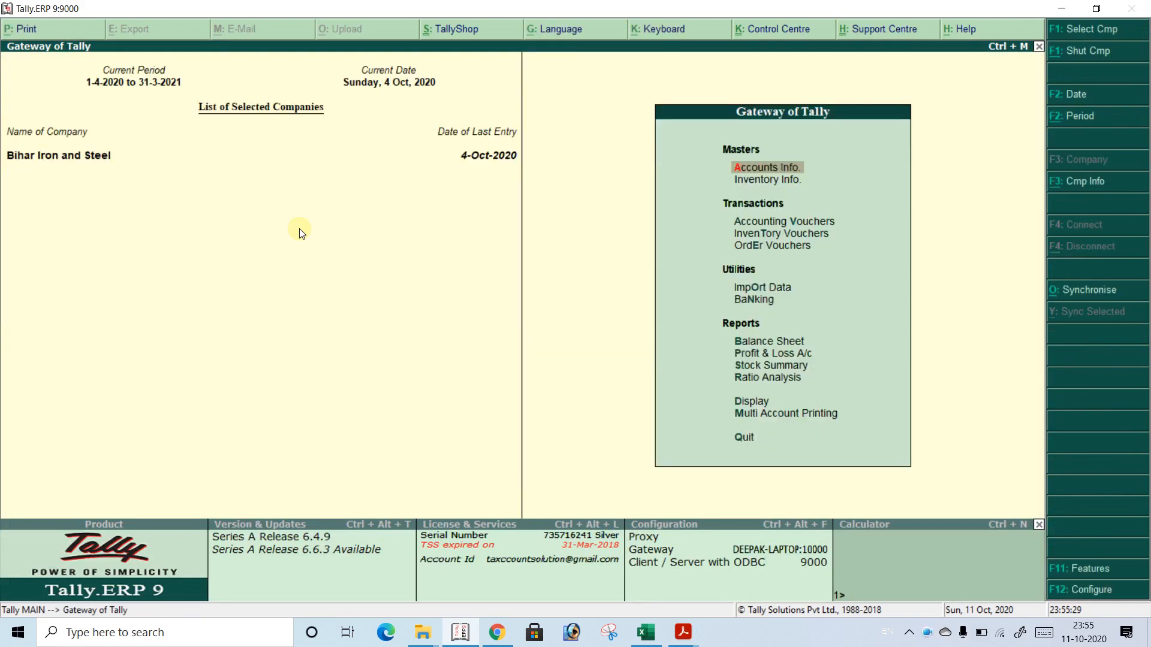
pyautogui.press('v')
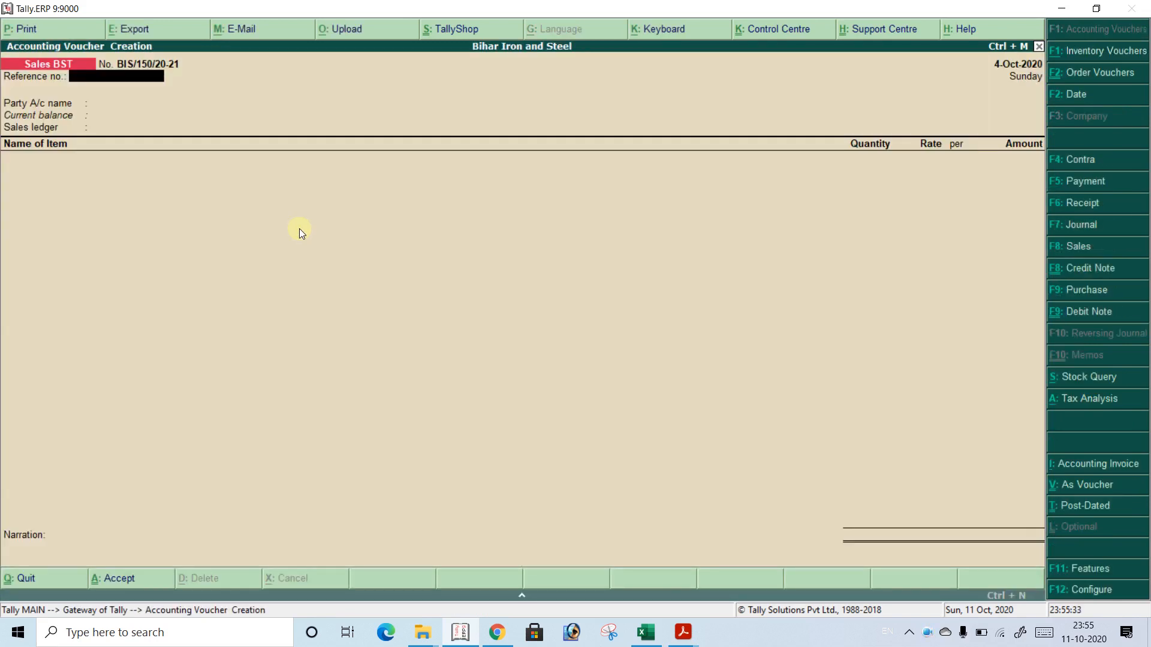
pyautogui.press('F8')
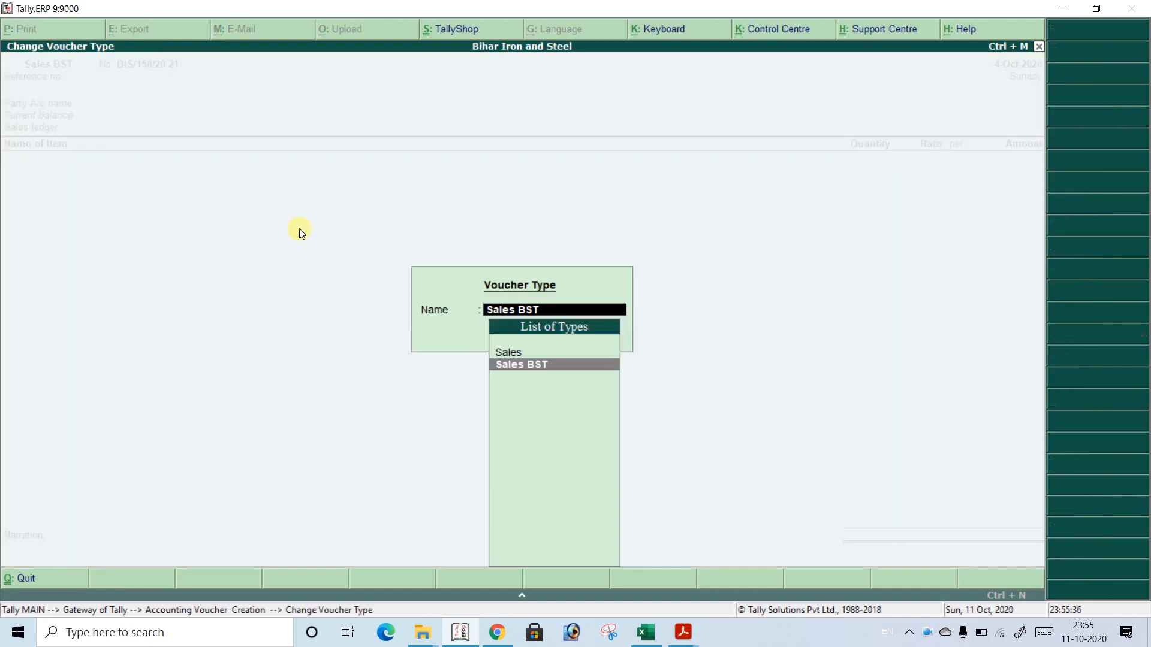
pyautogui.press('Return')
pyautogui.press('Escape')
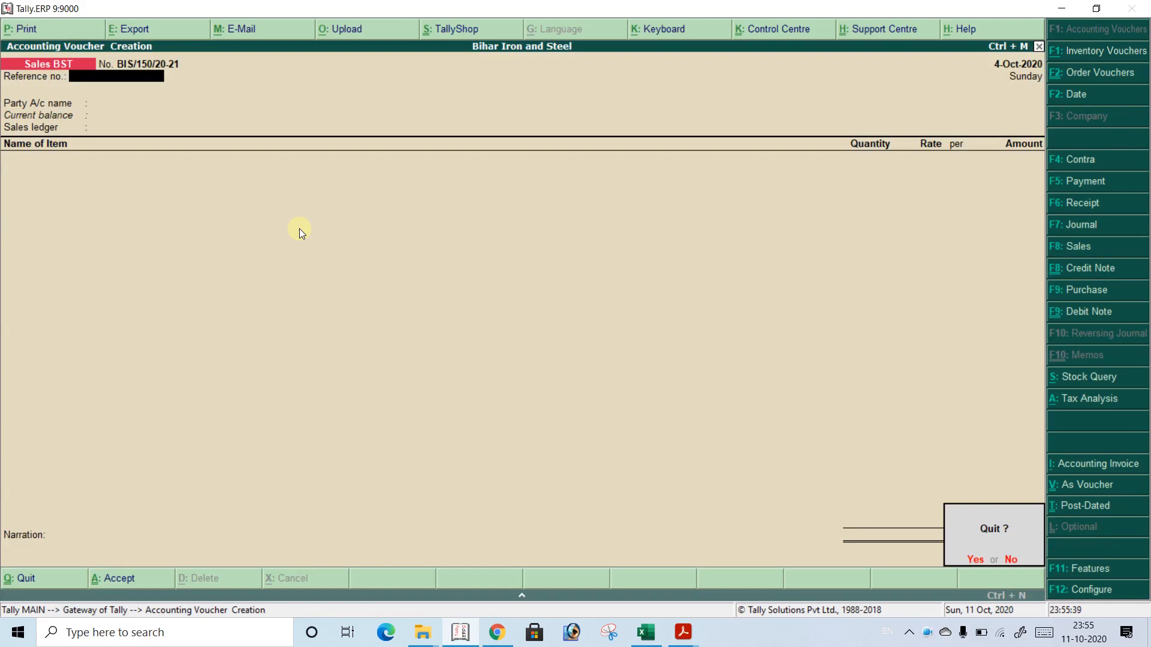
pyautogui.press('y')
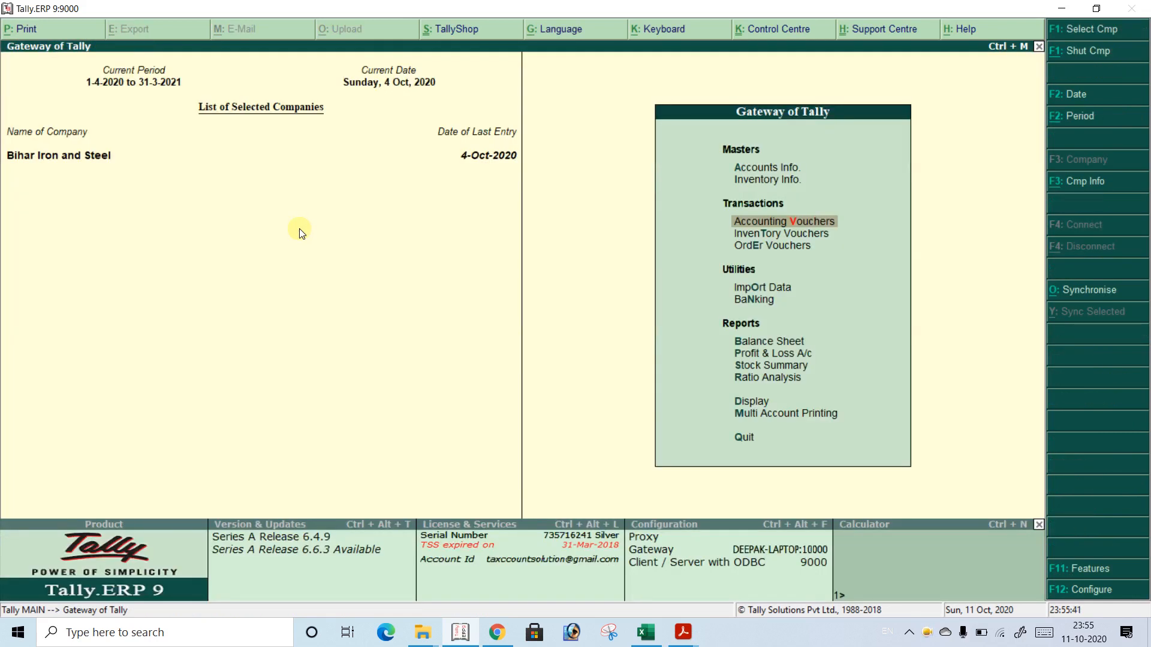
# Open Accounting Vouchers and start a new Credit Note voucher.
pyautogui.press('Return')
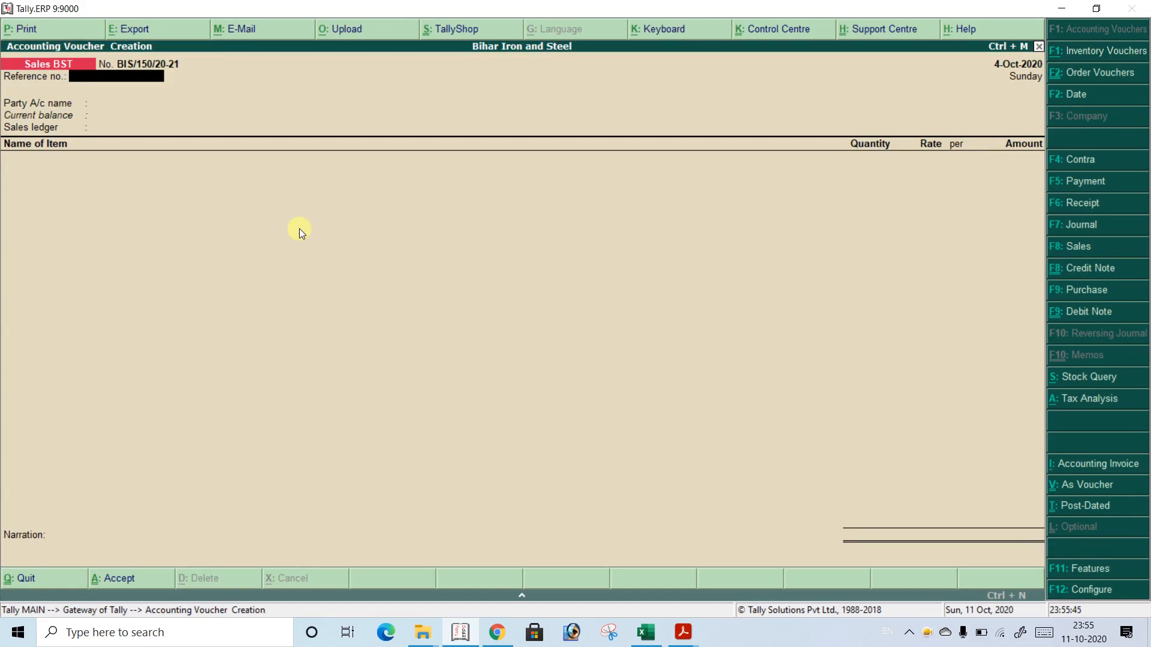
pyautogui.hotkey('ctrl', 'F8')
pyautogui.press('Return')
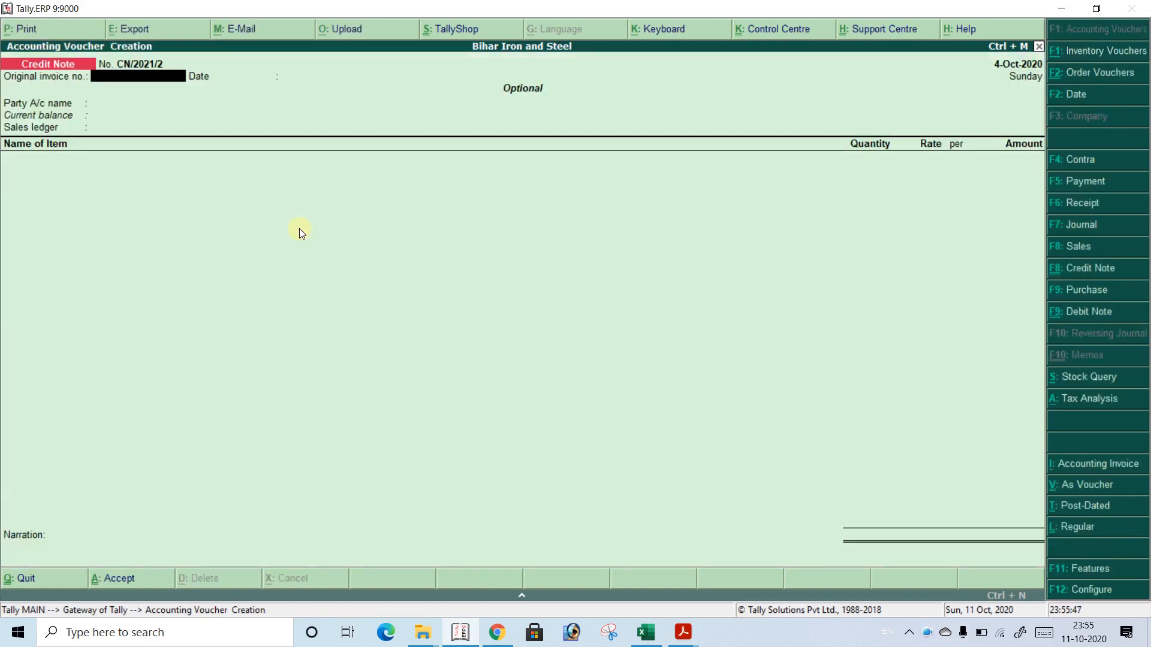
# Switch to the tax invoice PDF in Acrobat Reader and look up the original invoice number and date.
pyautogui.hotkey('alt', 'Tab')
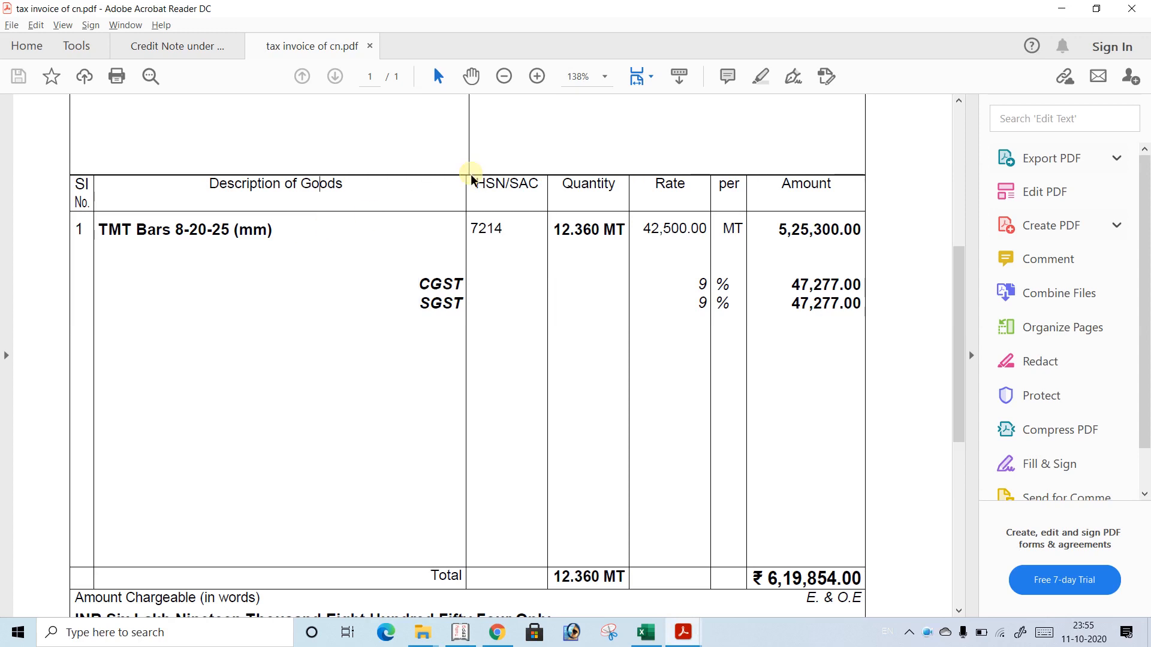
pyautogui.scroll(3, 473, 179)
pyautogui.scroll(6, 474, 179)
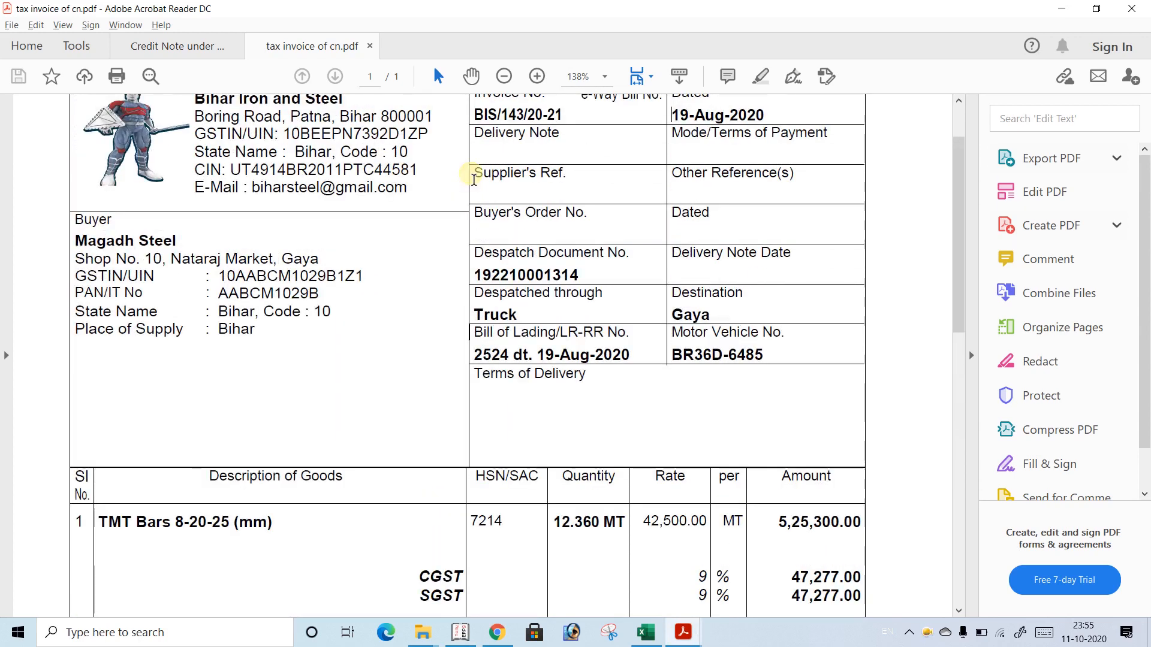
# Switch between the blank credit note in Tally and the PDF invoice to check the original invoice number and date, ending in Tally.
pyautogui.hotkey('alt', 'Tab')
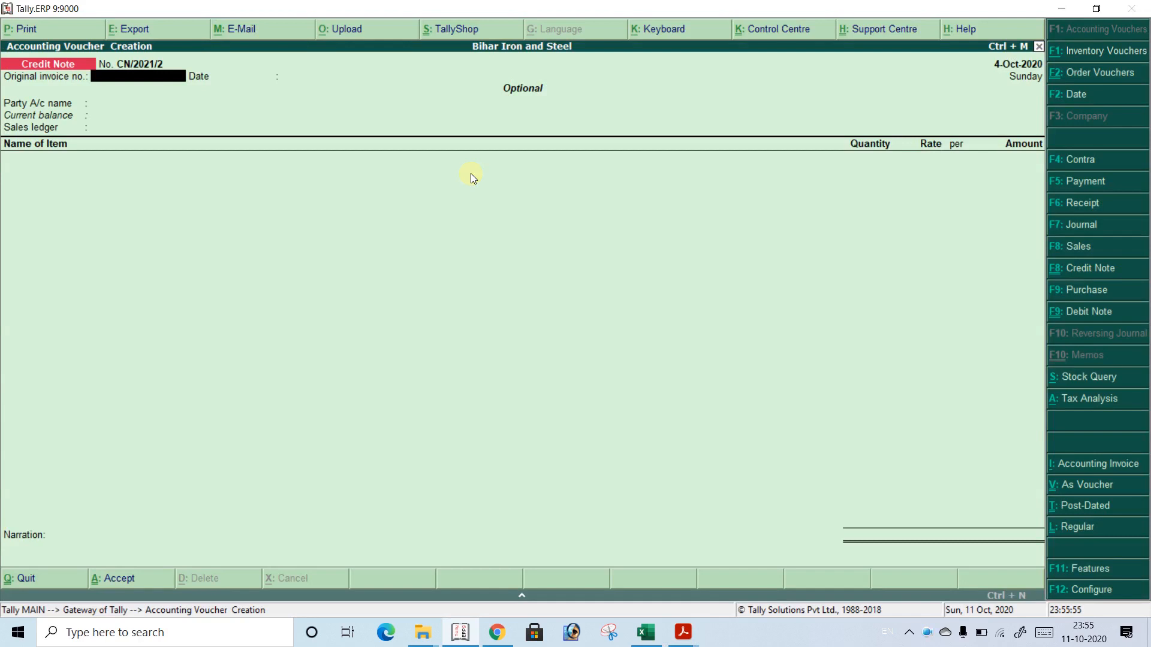
pyautogui.hotkey('alt', 'Tab')
pyautogui.hotkey('alt', 'Tab')
pyautogui.hotkey('alt', 'Tab')
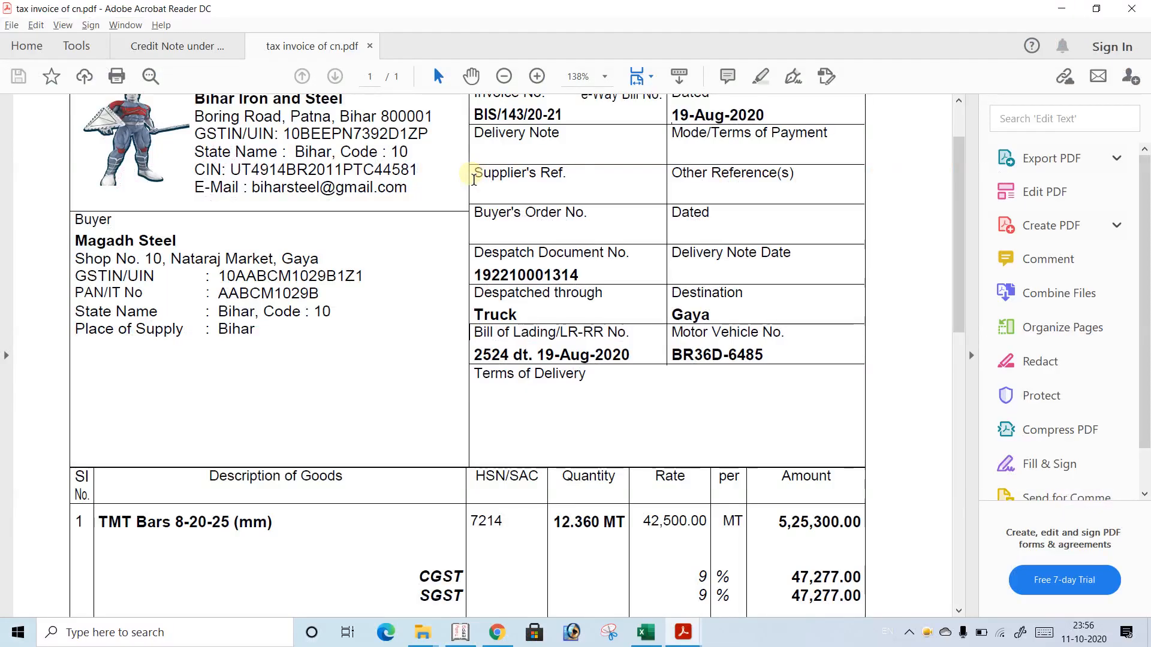
pyautogui.scroll(1, 474, 179)
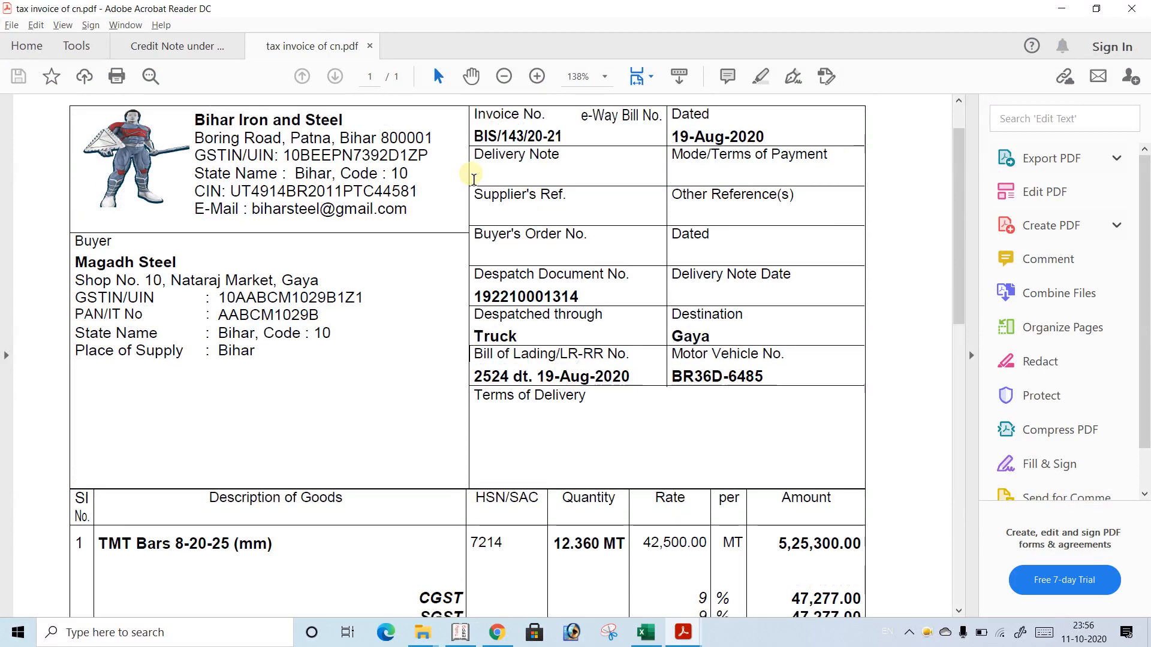
pyautogui.hotkey('alt', 'Tab')
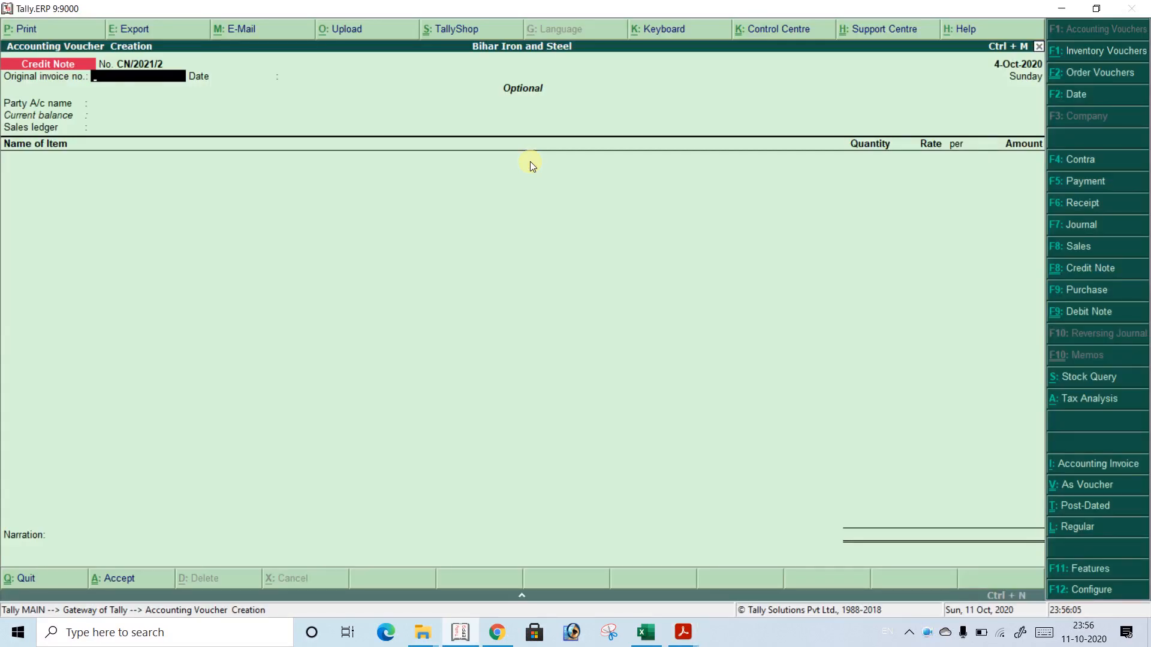
pyautogui.hotkey('alt', 'Tab')
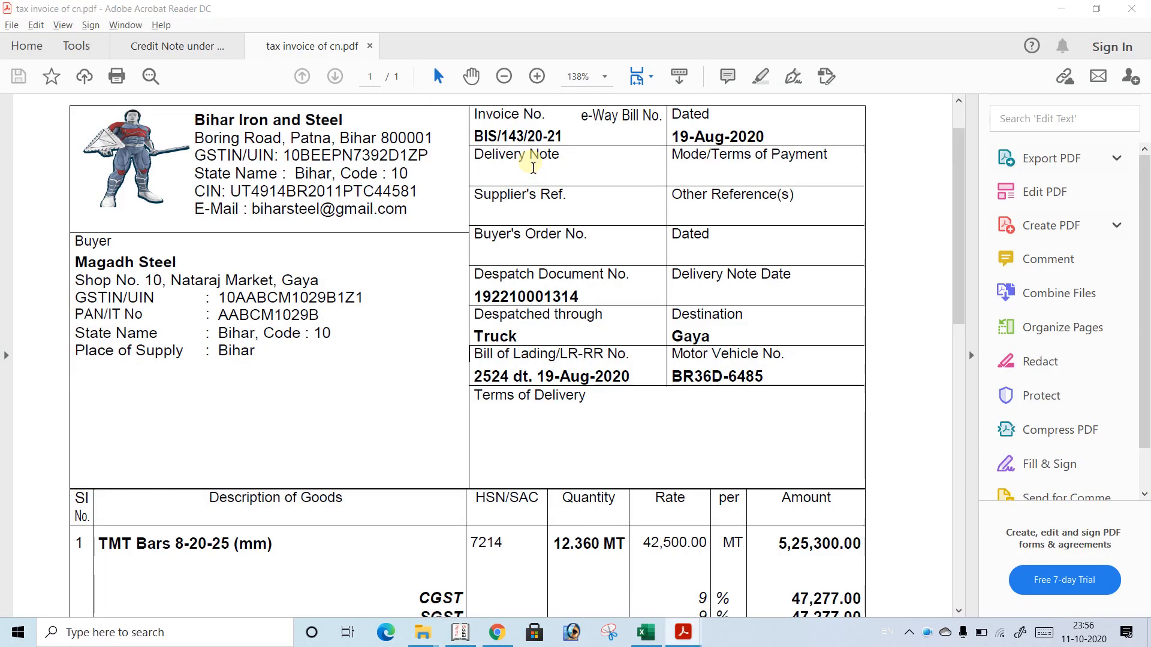
pyautogui.hotkey('alt', 'Tab')
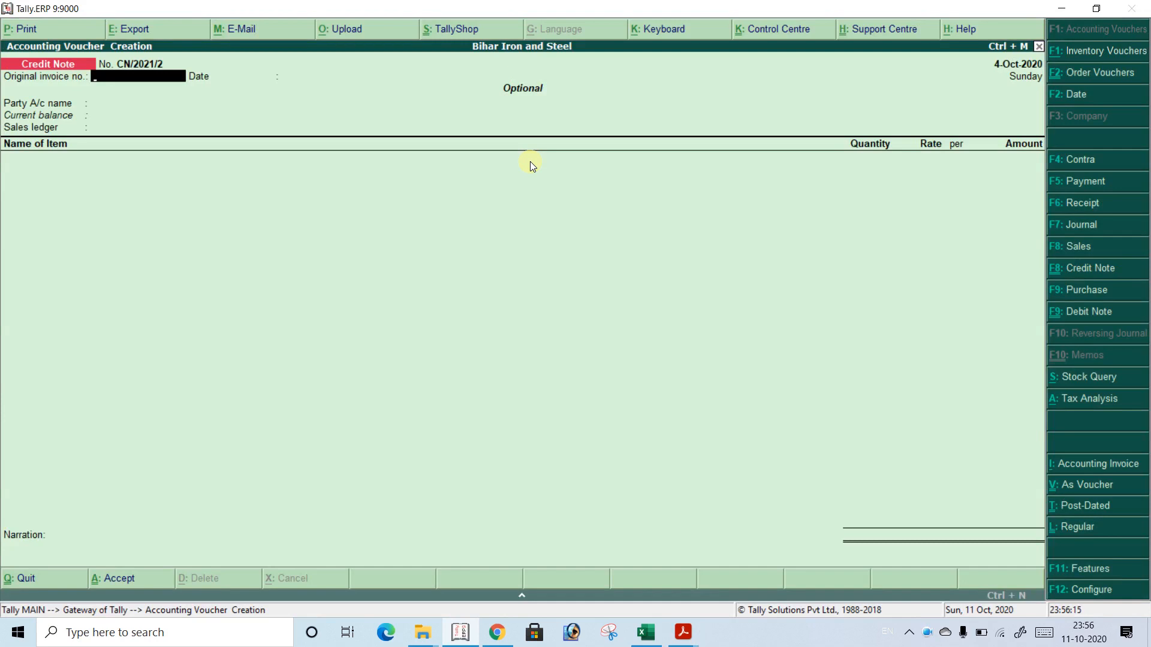
pyautogui.hotkey('alt', 'Tab')
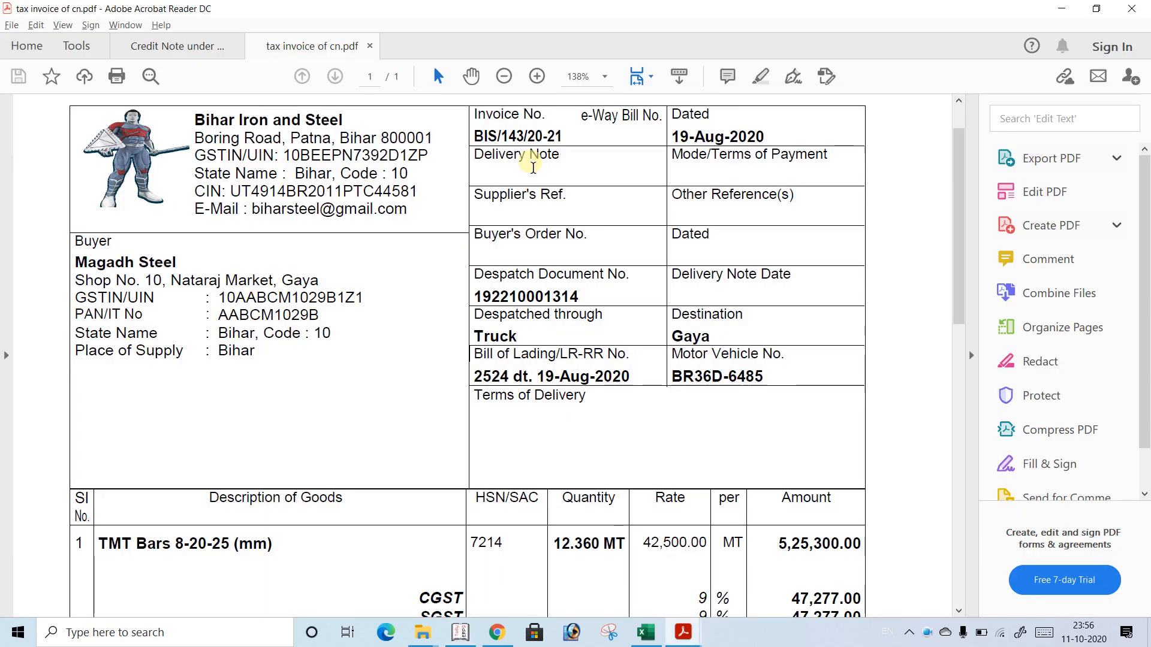
pyautogui.hotkey('alt', 'Tab')
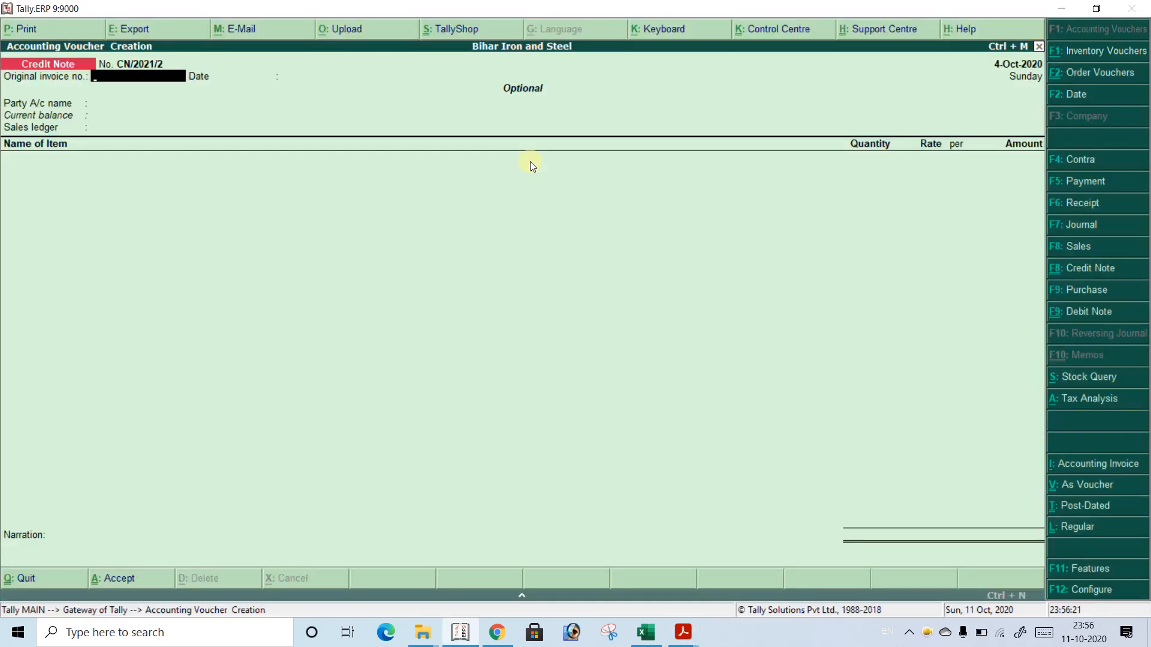
# Enter BIS/143/20-21 as the credit note's original invoice number.
pyautogui.write('bi')
pyautogui.press('BackSpace')
pyautogui.press('BackSpace')
pyautogui.press('BackSpace')
pyautogui.write('BS')
pyautogui.press('BackSpace')
pyautogui.write('IS/143/20-21')
pyautogui.press('Return')
# Check the invoice date in the PDF and enter 19-Aug-2020 in Tally as the original invoice date.
pyautogui.hotkey('alt', 'Tab')
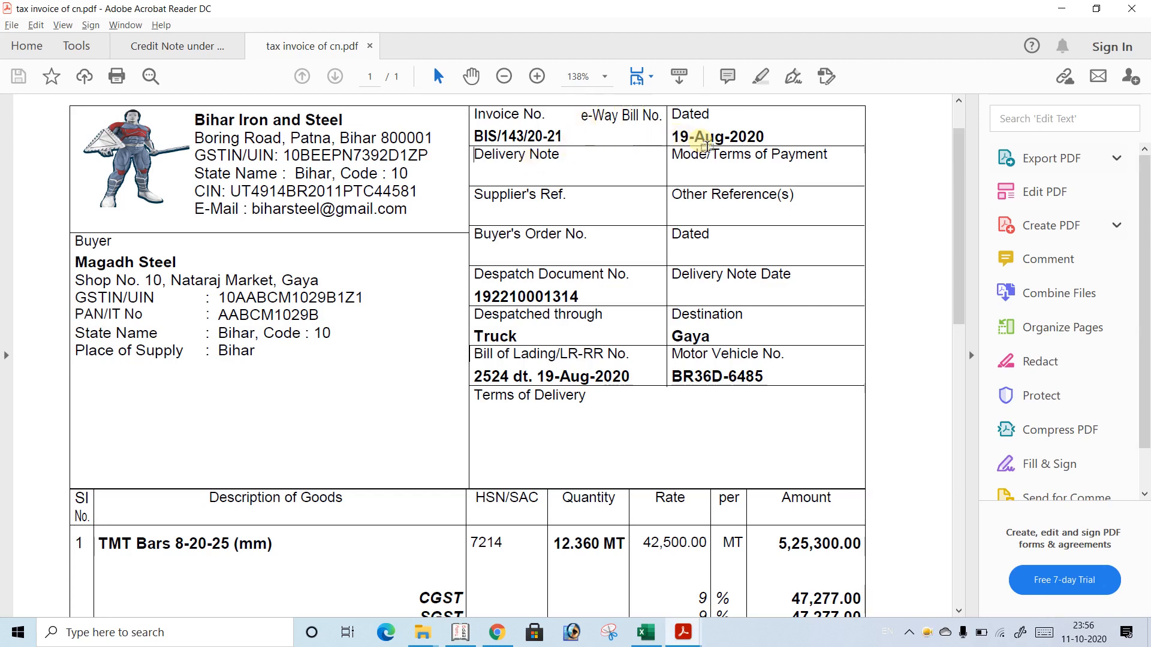
pyautogui.hotkey('alt', 'Tab')
pyautogui.write('19')
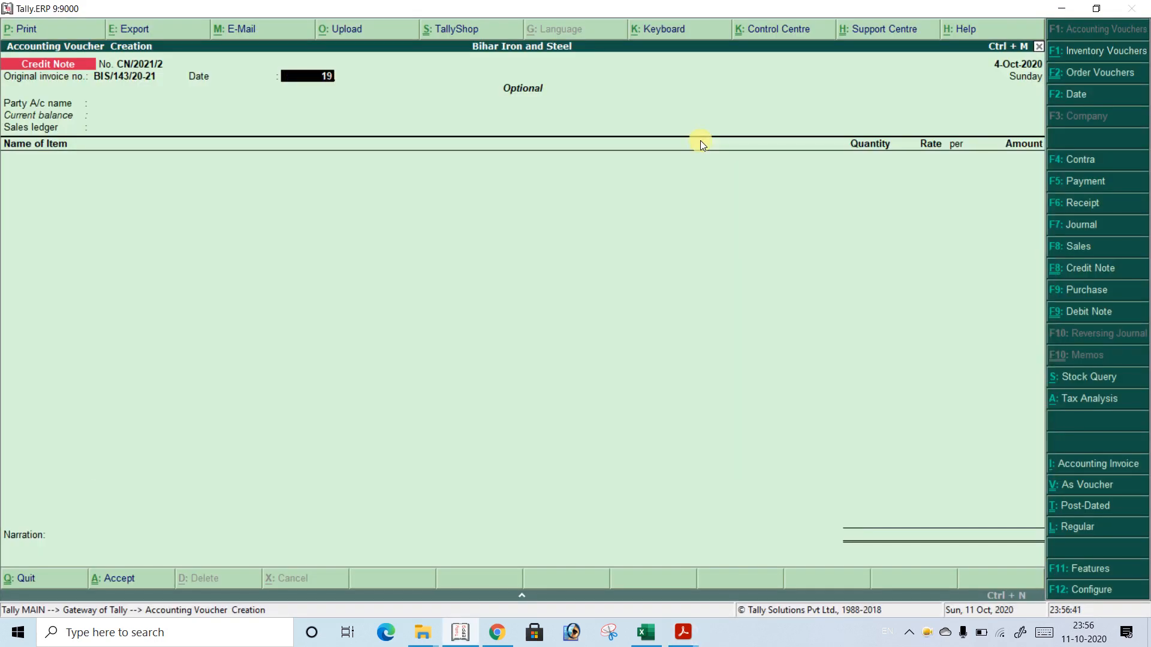
pyautogui.write('AUG20')
pyautogui.press('Return')
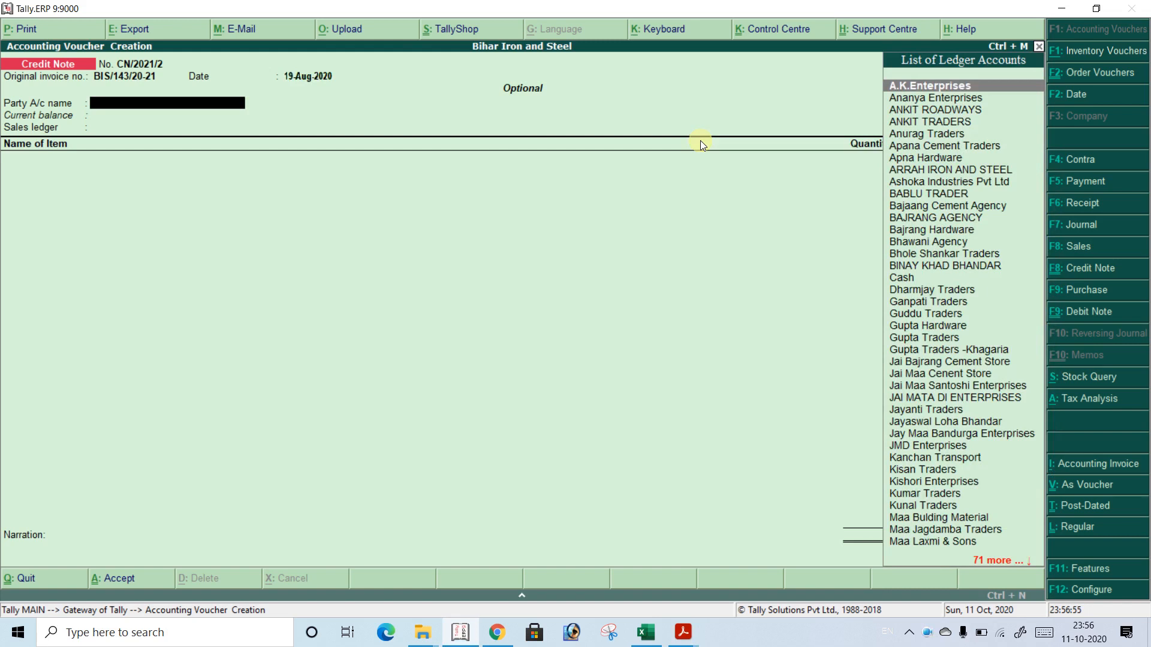
# Set the party account to Magadh Steel with its default party details and the sales ledger to Sales BST.
pyautogui.write('MAGA')
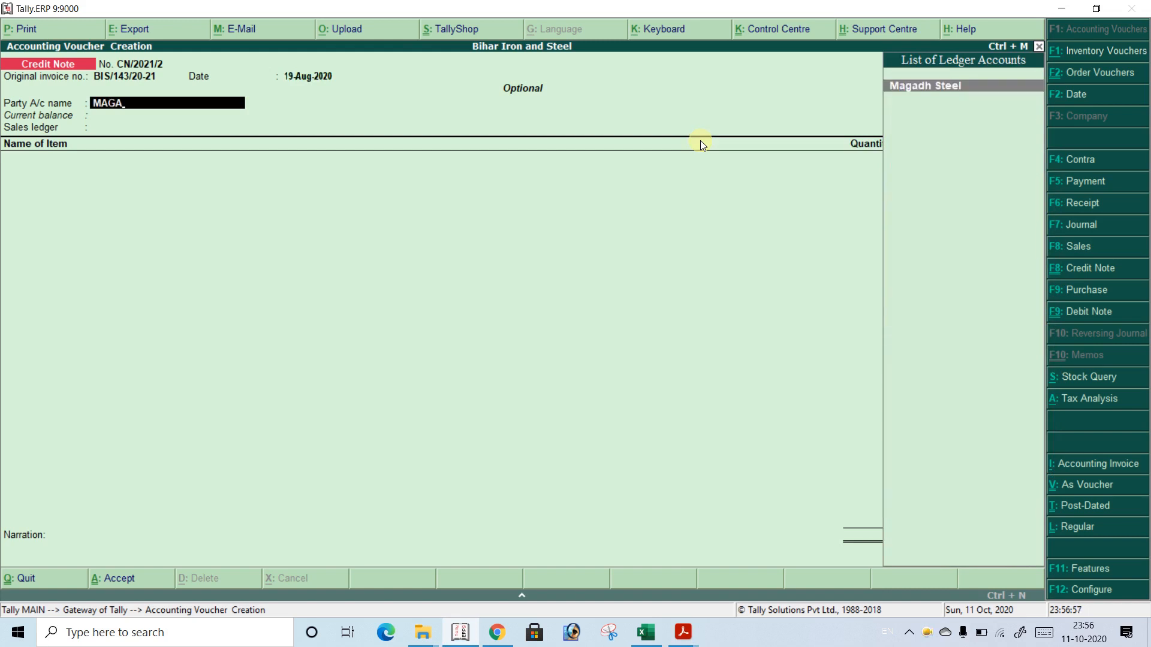
pyautogui.press('Return')
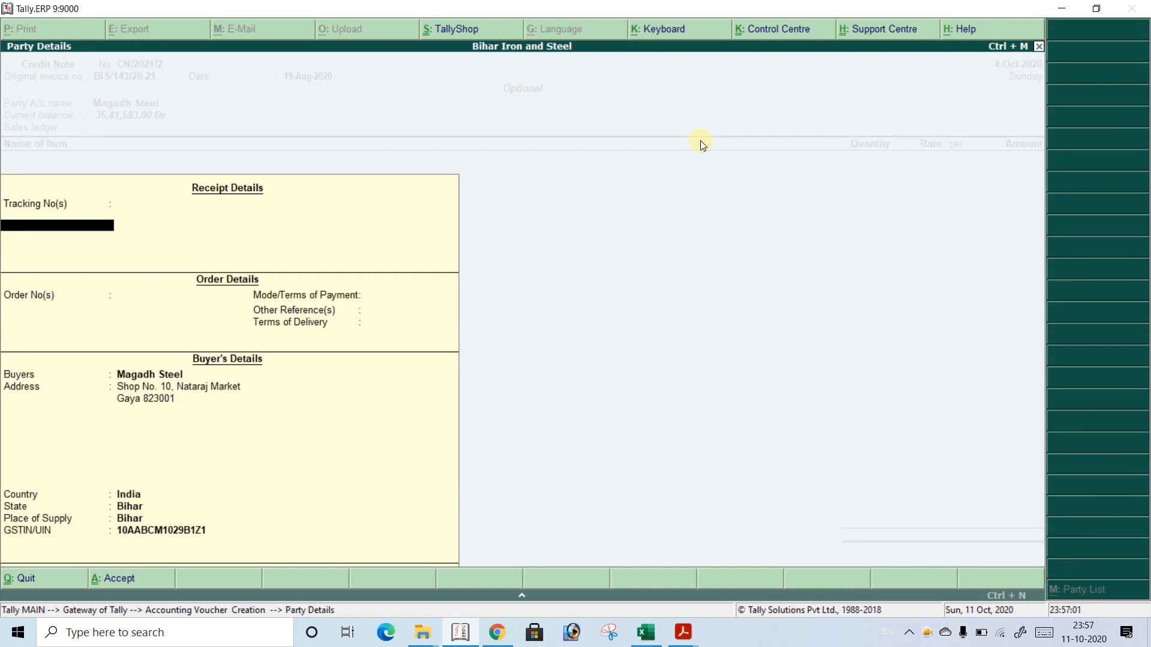
pyautogui.press('Return')
pyautogui.press('Return')
pyautogui.press('Return')
pyautogui.press('Return')
pyautogui.press('Return')
pyautogui.press('Return')
pyautogui.press('Return')
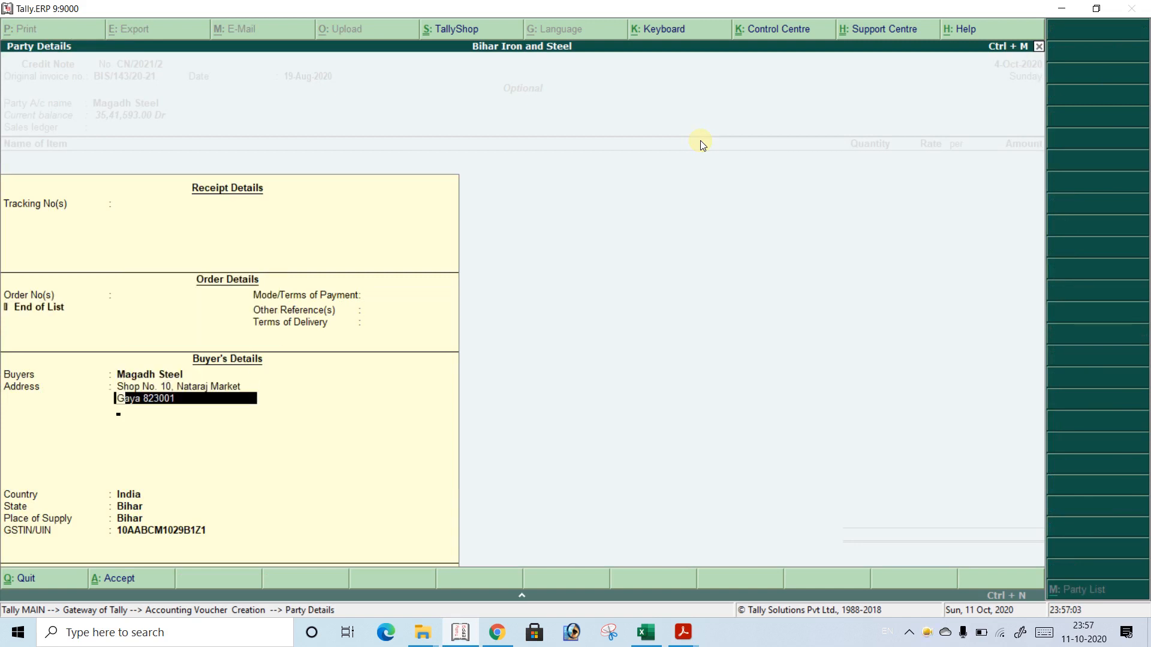
pyautogui.press('Return')
pyautogui.press('Return')
pyautogui.press('Return')
pyautogui.press('Return')
pyautogui.press('Return')
pyautogui.press('Return')
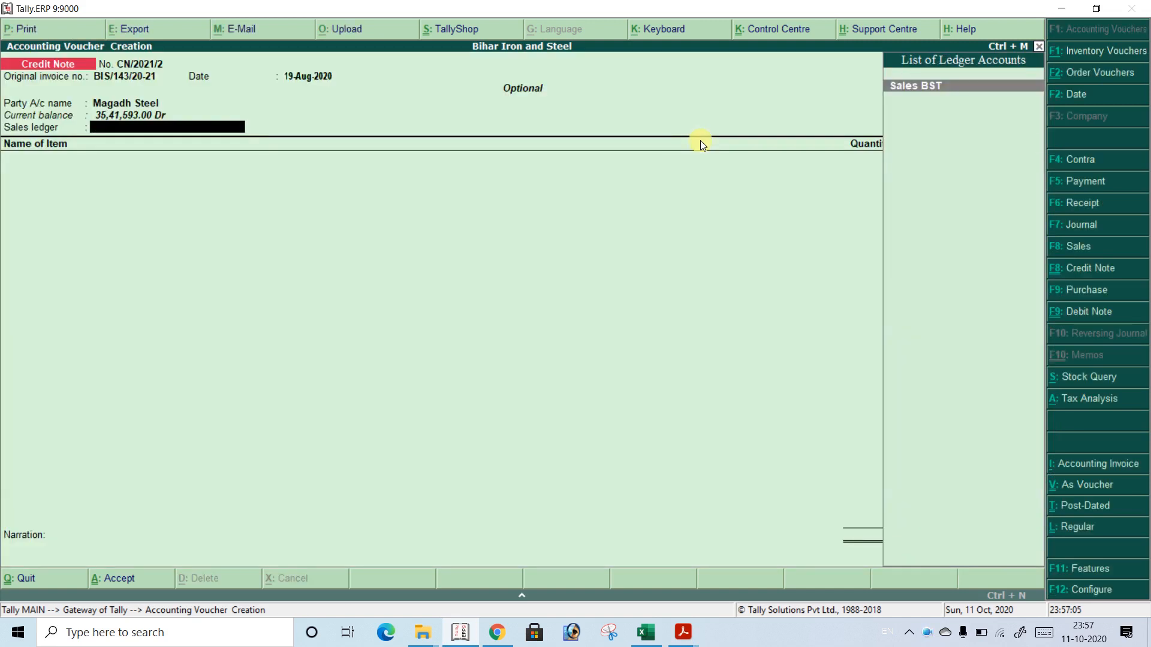
pyautogui.press('Return')
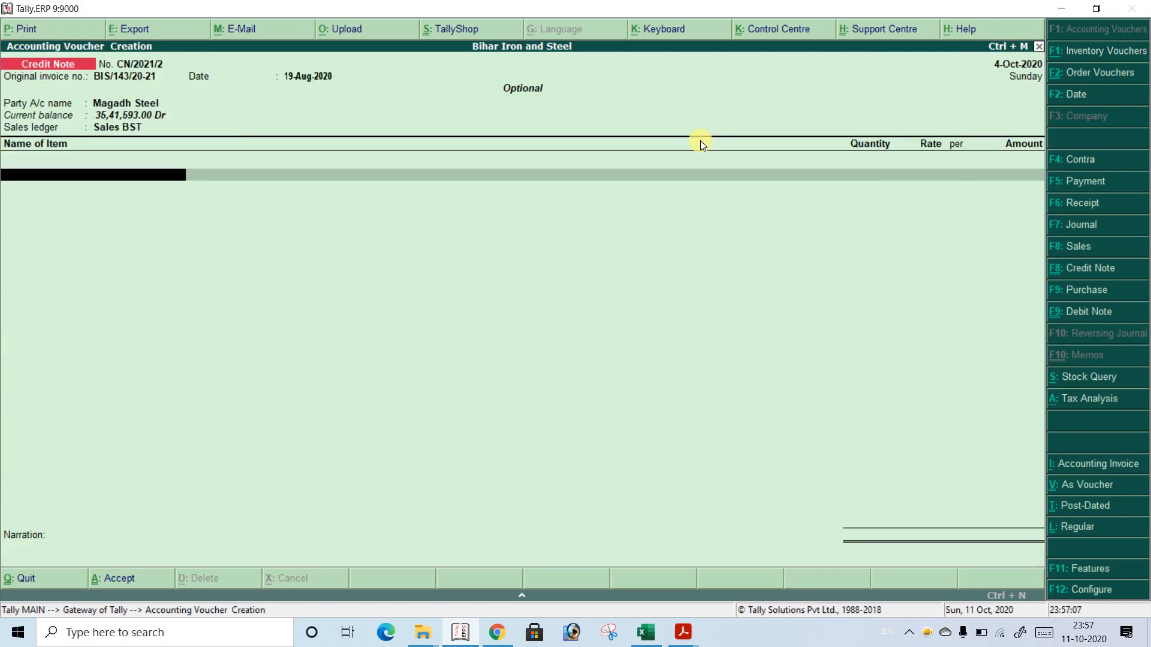
# Add the stock item TMT Bars 8-20-25 (mm) without a description, with order number Not Applicable and godown Main Location.
pyautogui.write('TMT')
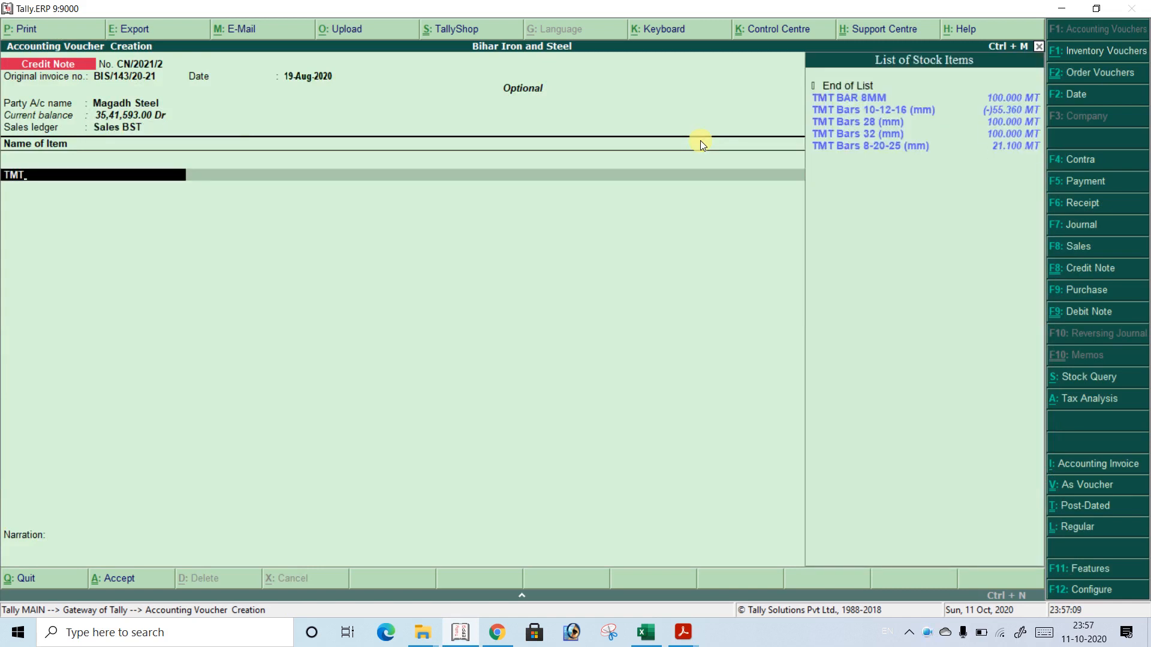
pyautogui.press('Down')
pyautogui.press('Down')
pyautogui.press('Down')
pyautogui.press('Down')
pyautogui.press('Down')
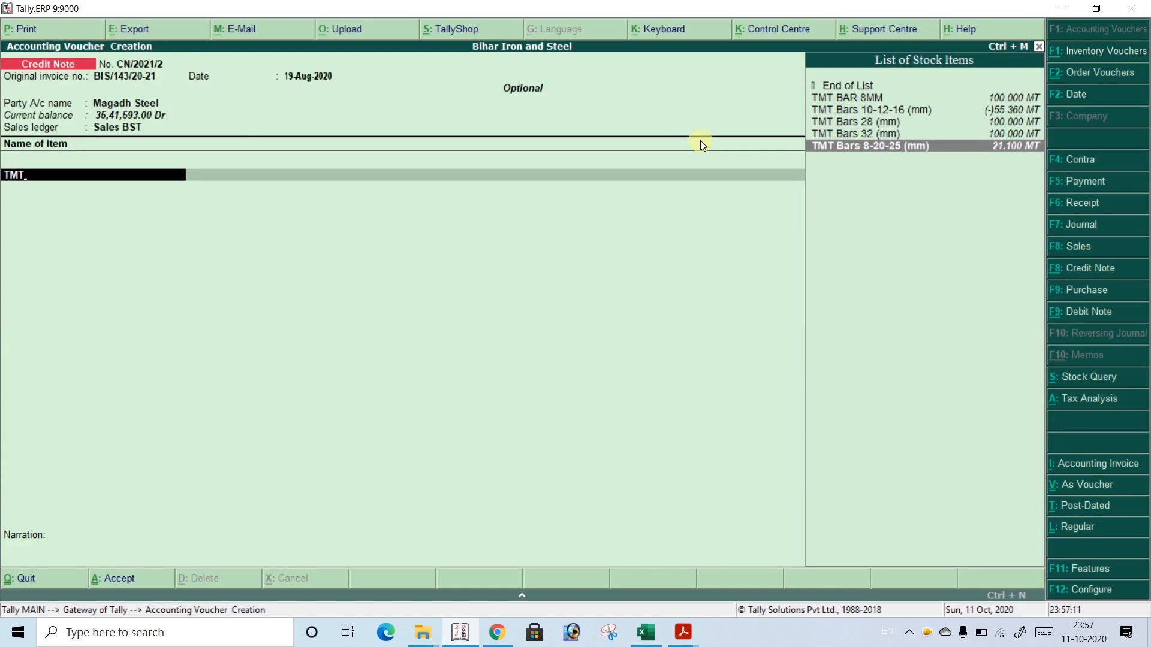
pyautogui.press('Return')
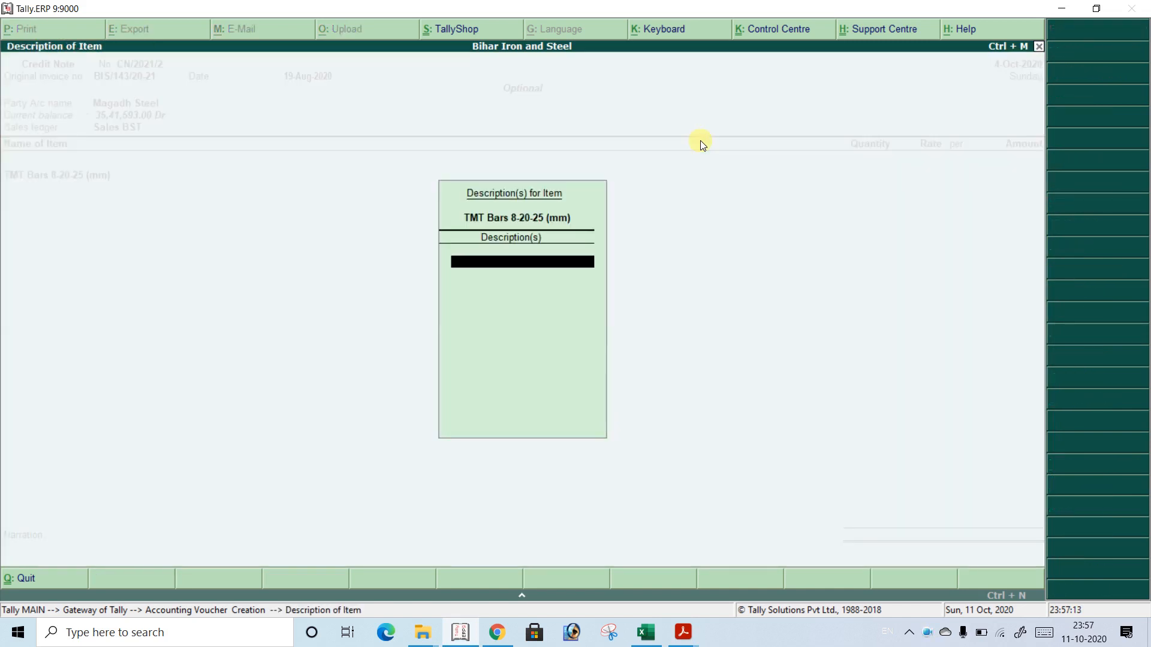
pyautogui.press('Return')
pyautogui.press('Down')
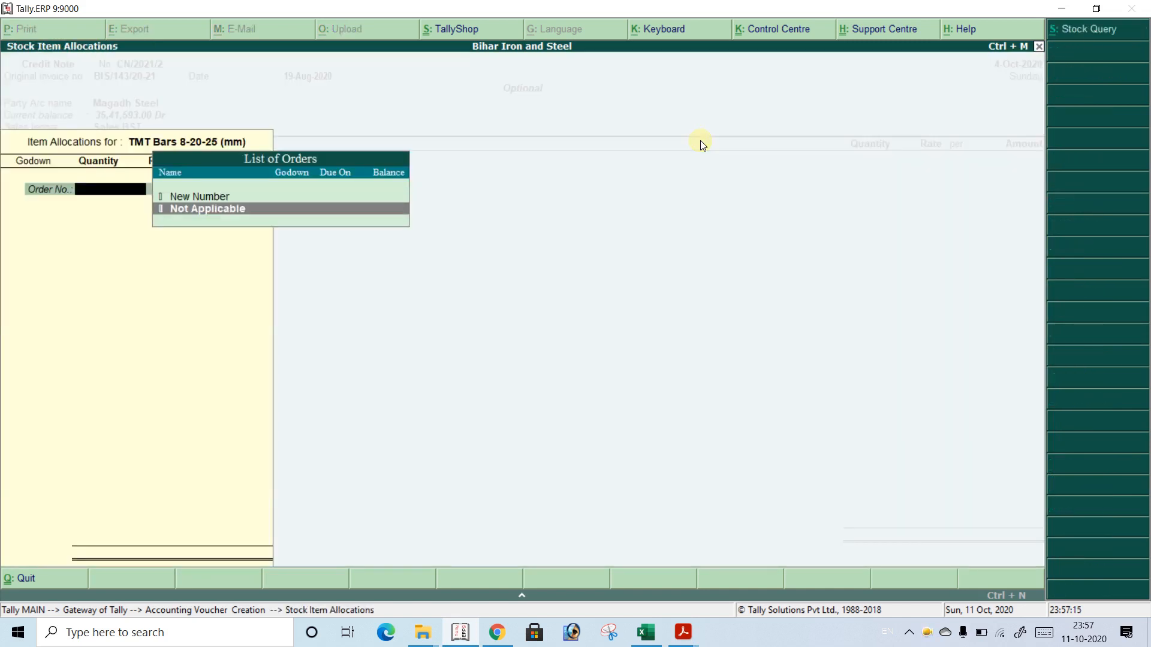
pyautogui.press('Return')
pyautogui.press('Return')
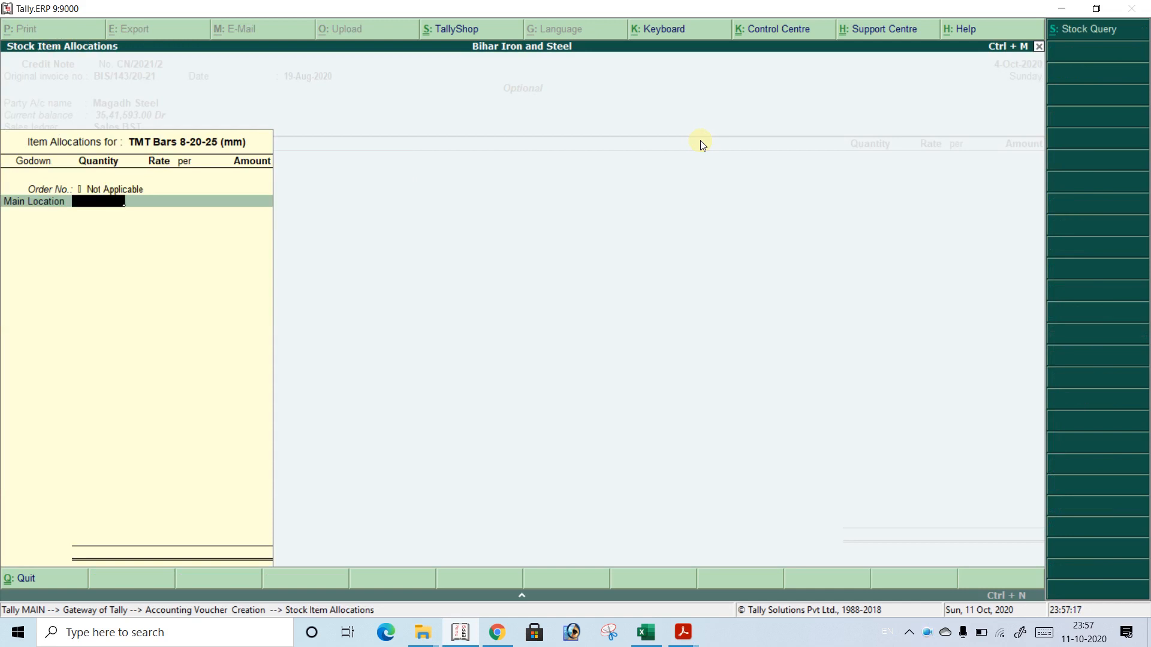
# Enter a returned quantity of 2.360 MT, check the rate in the PDF invoice, and set it to 42,500 per MT in Tally.
pyautogui.write('2.360')
pyautogui.press('Return')
pyautogui.hotkey('alt', 'Tab')
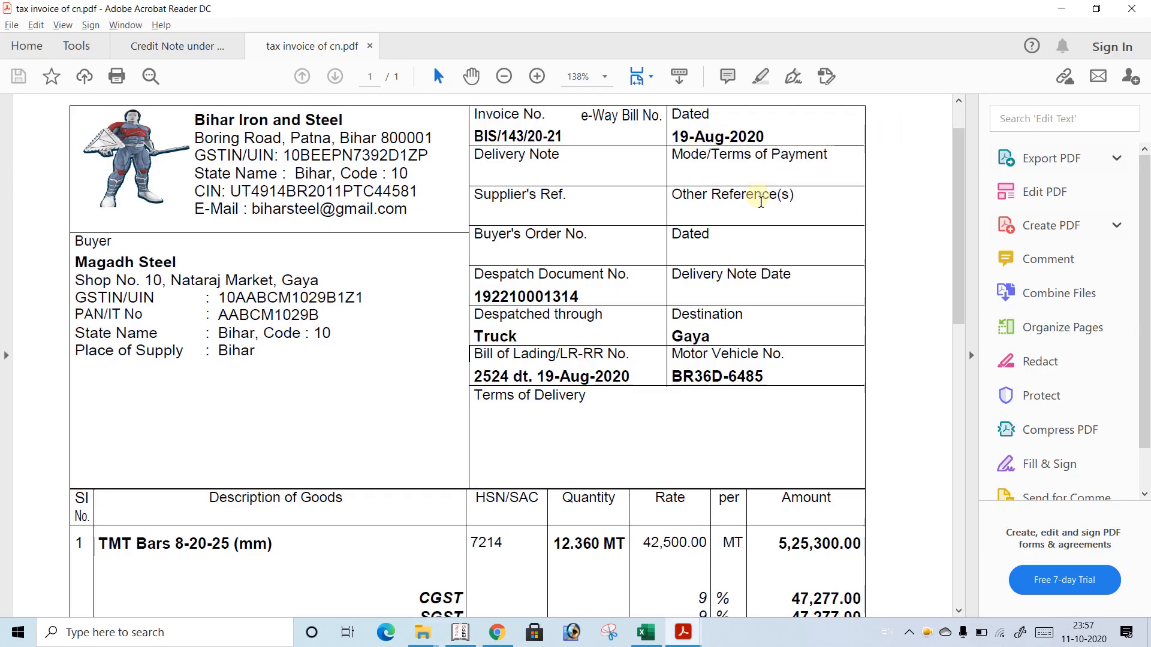
pyautogui.hotkey('alt', 'Tab')
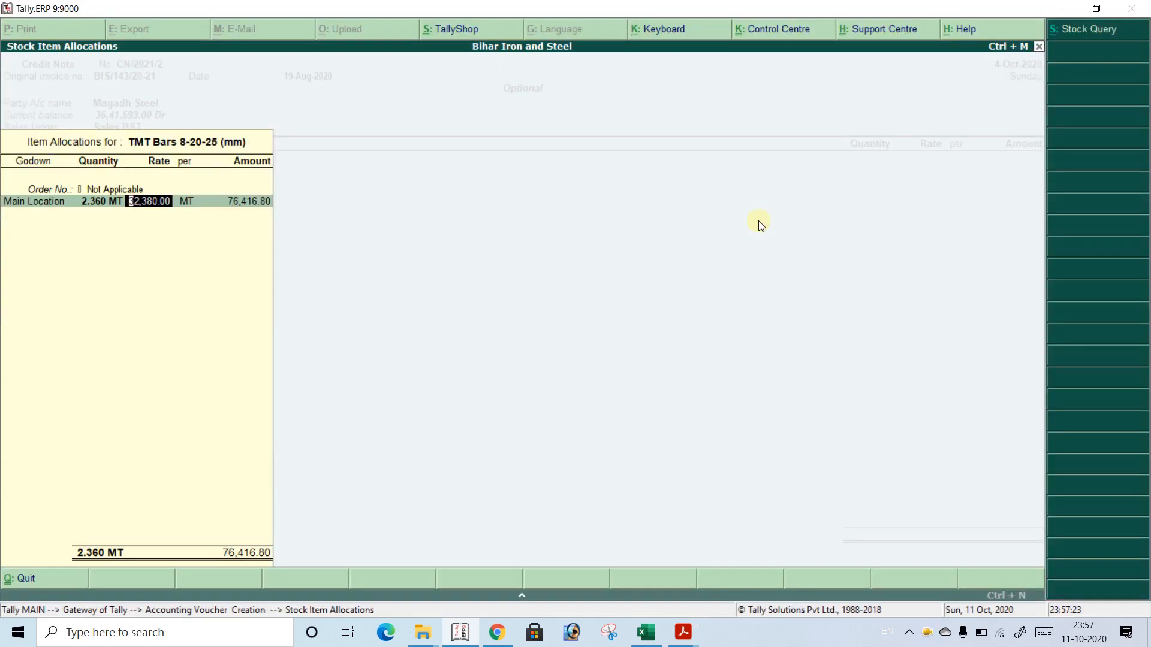
pyautogui.write('42500')
pyautogui.press('Return')
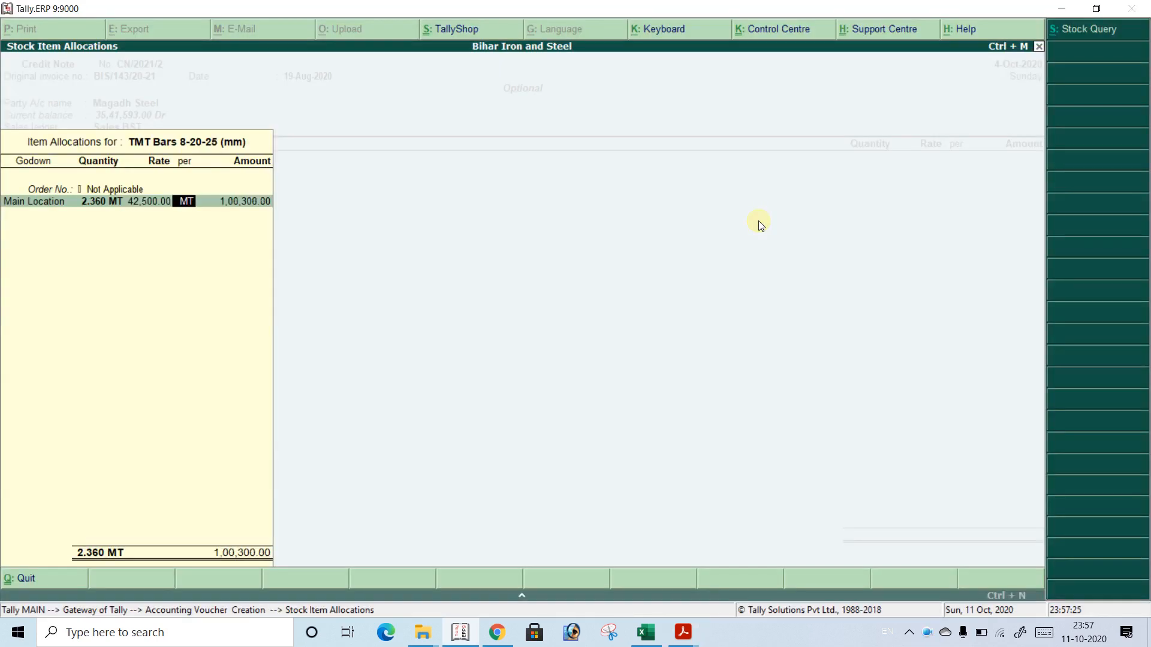
pyautogui.press('Return')
pyautogui.press('Return')
pyautogui.press('Return')
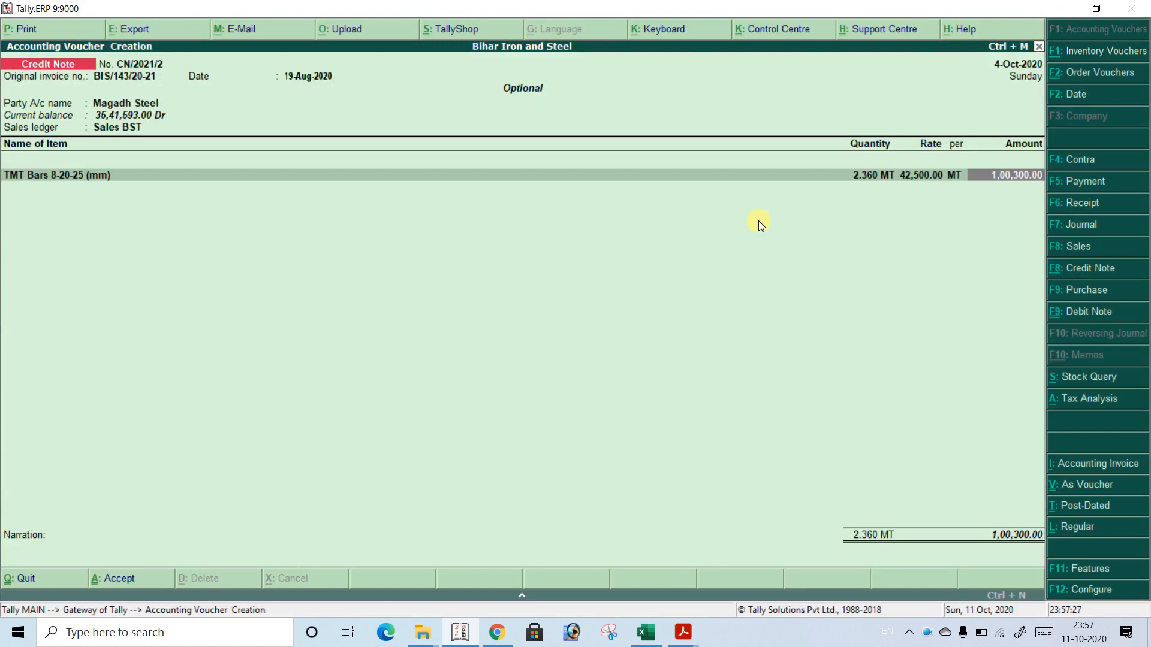
# Recheck the item line against the PDF invoice, and add the CGST and SGST ledgers below the item in Tally.
pyautogui.hotkey('alt', 'Tab')
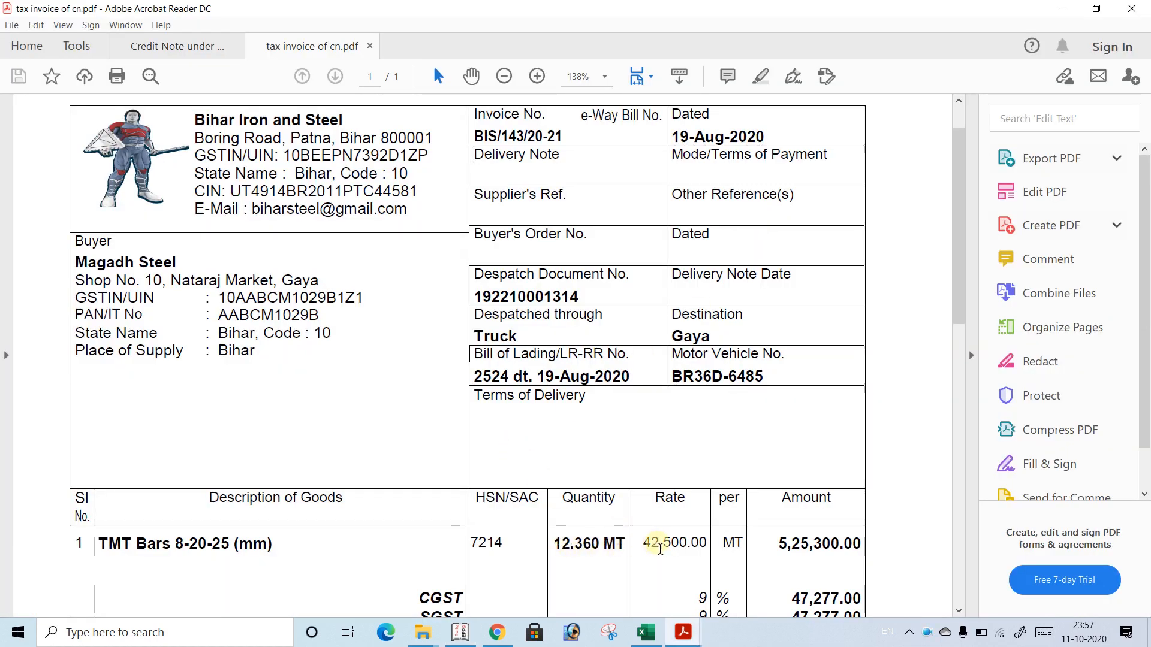
pyautogui.hotkey('alt', 'Tab')
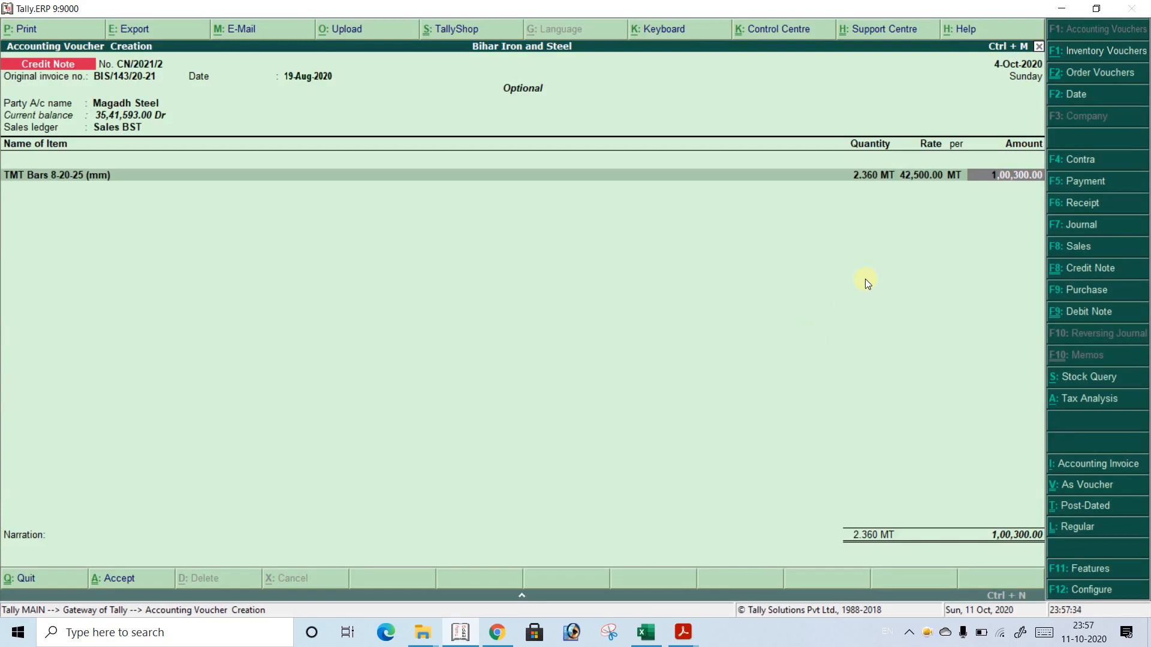
pyautogui.press('Return')
pyautogui.write('CGST')
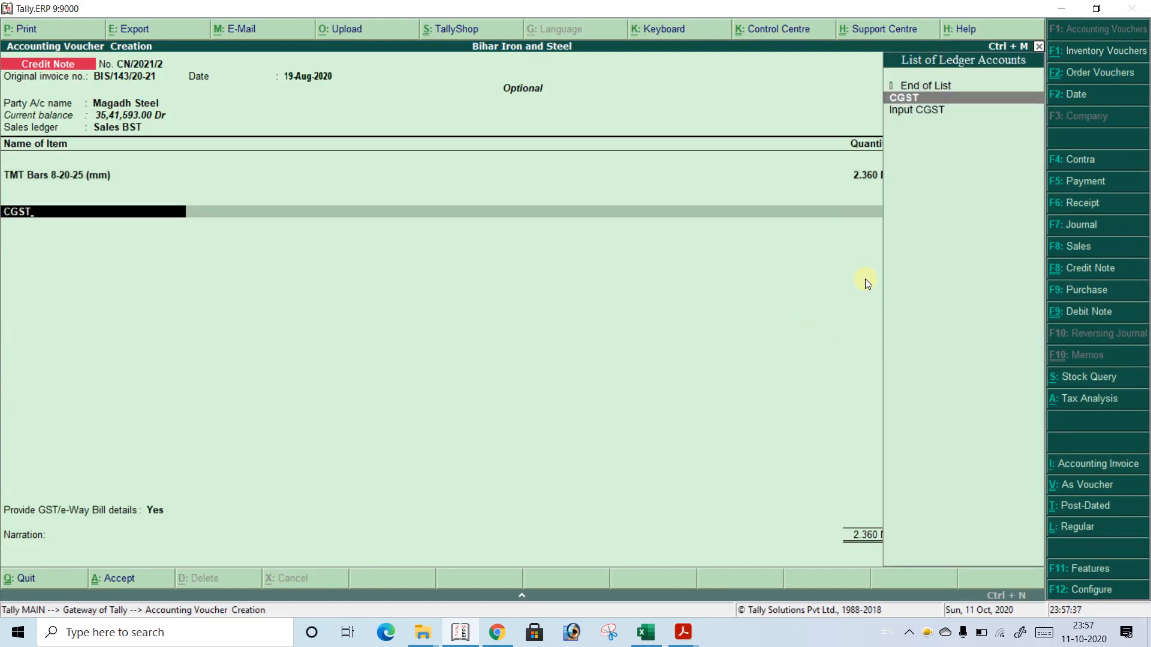
pyautogui.press('Return')
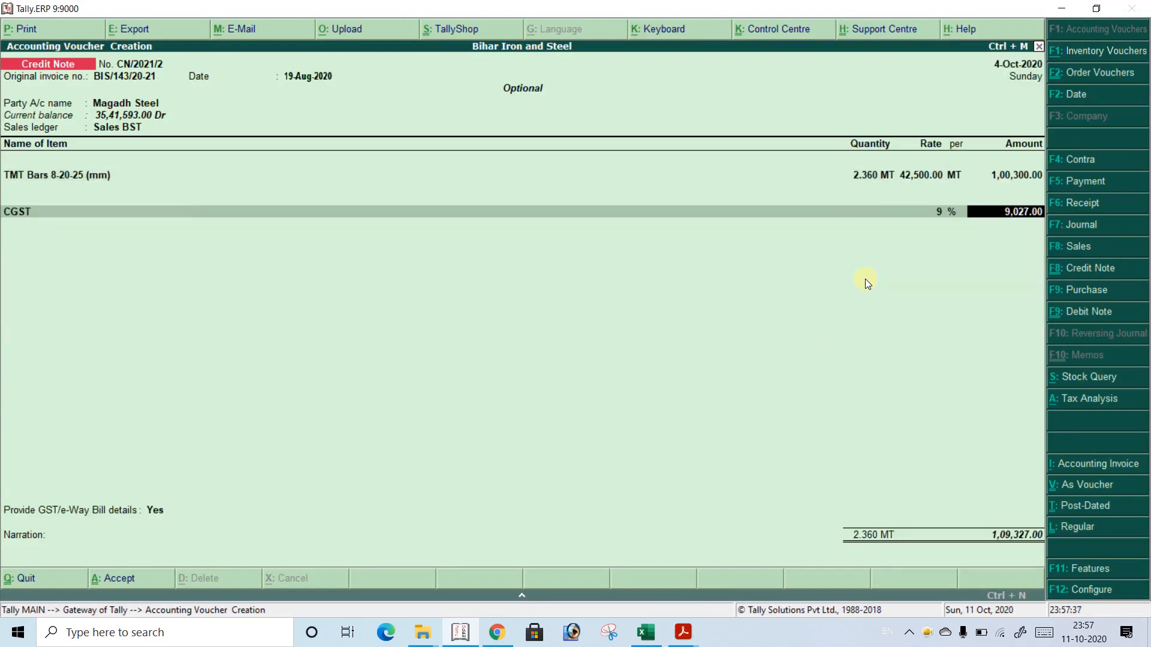
pyautogui.press('Return')
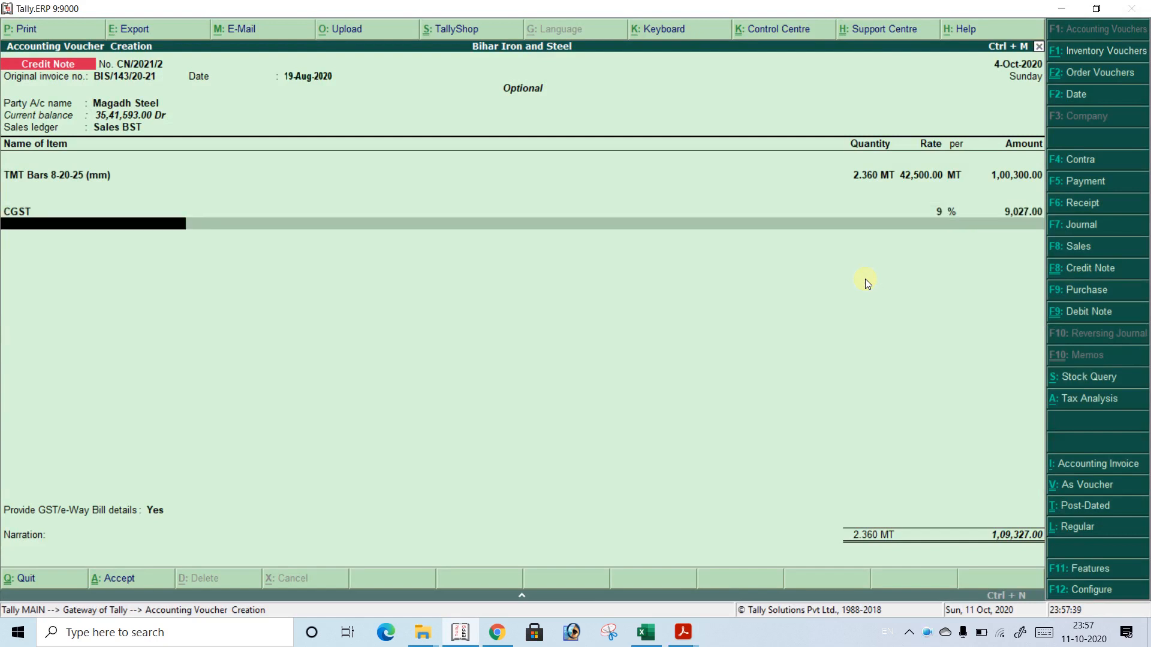
pyautogui.write('SGST')
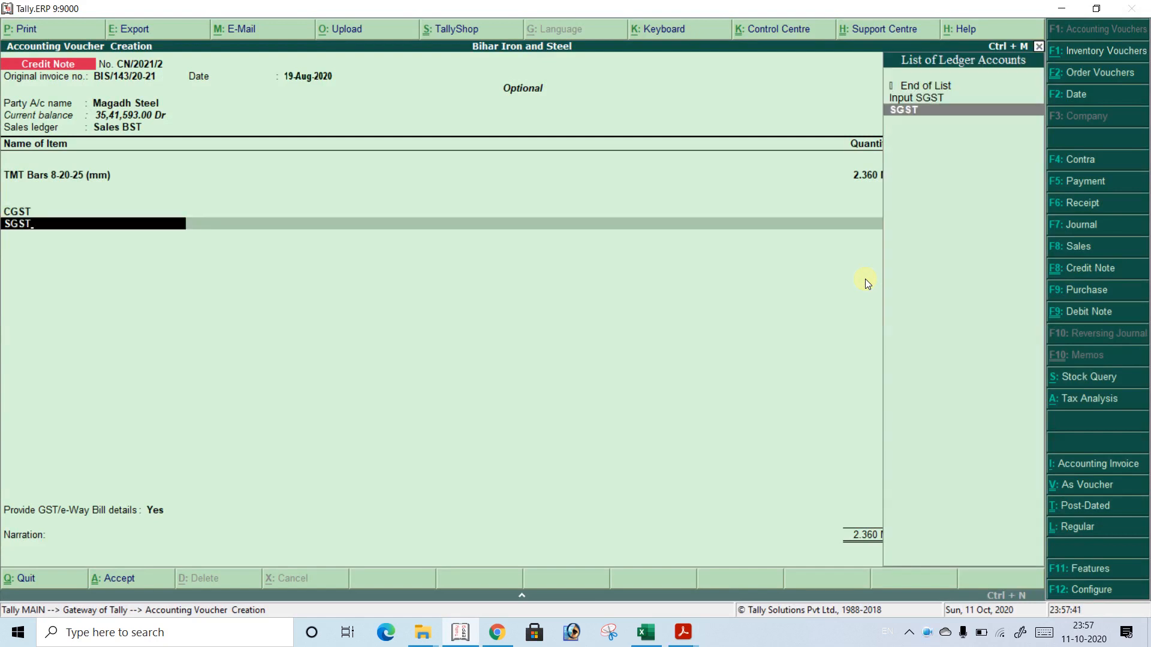
pyautogui.press('Return')
pyautogui.press('Return')
pyautogui.press('Return')
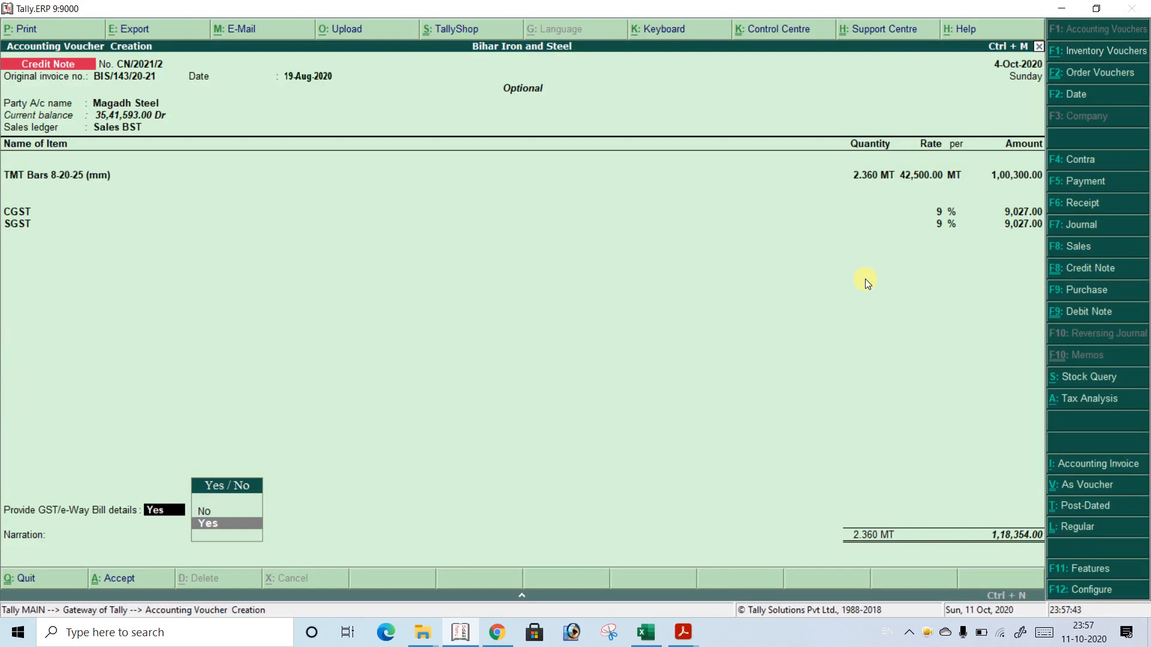
# Choose to provide GST/e-Way Bill details and set the reason for issuing the note to 01-Sales Return.
pyautogui.press('Return')
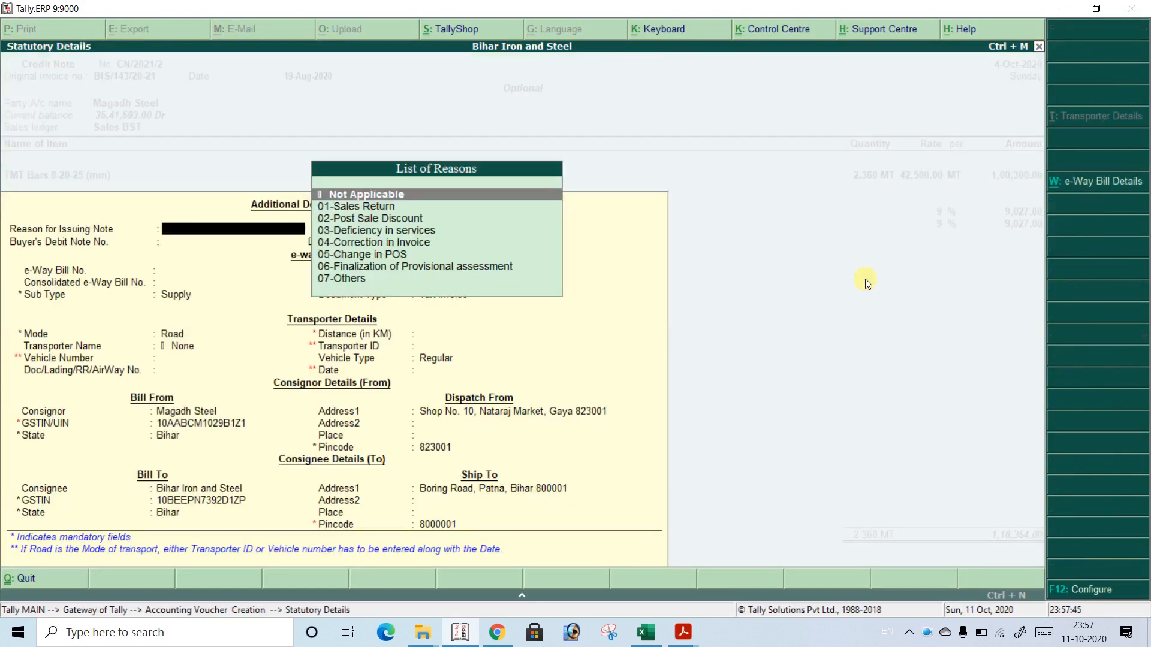
pyautogui.press('Down')
pyautogui.press('Down')
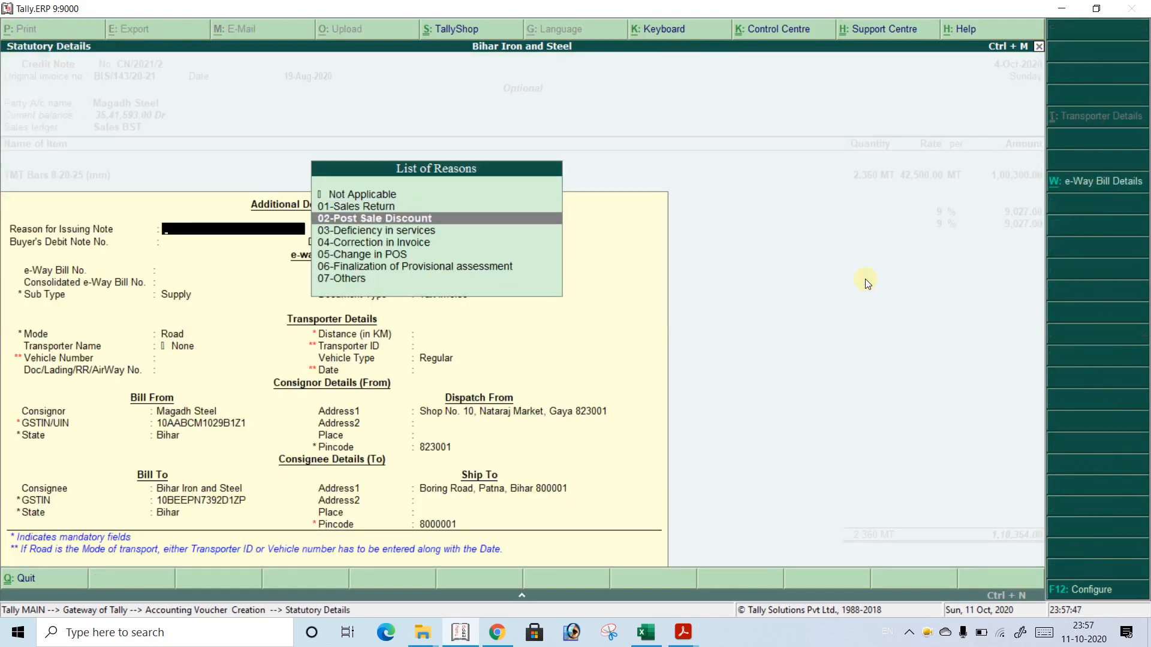
pyautogui.press('Up')
pyautogui.press('Return')
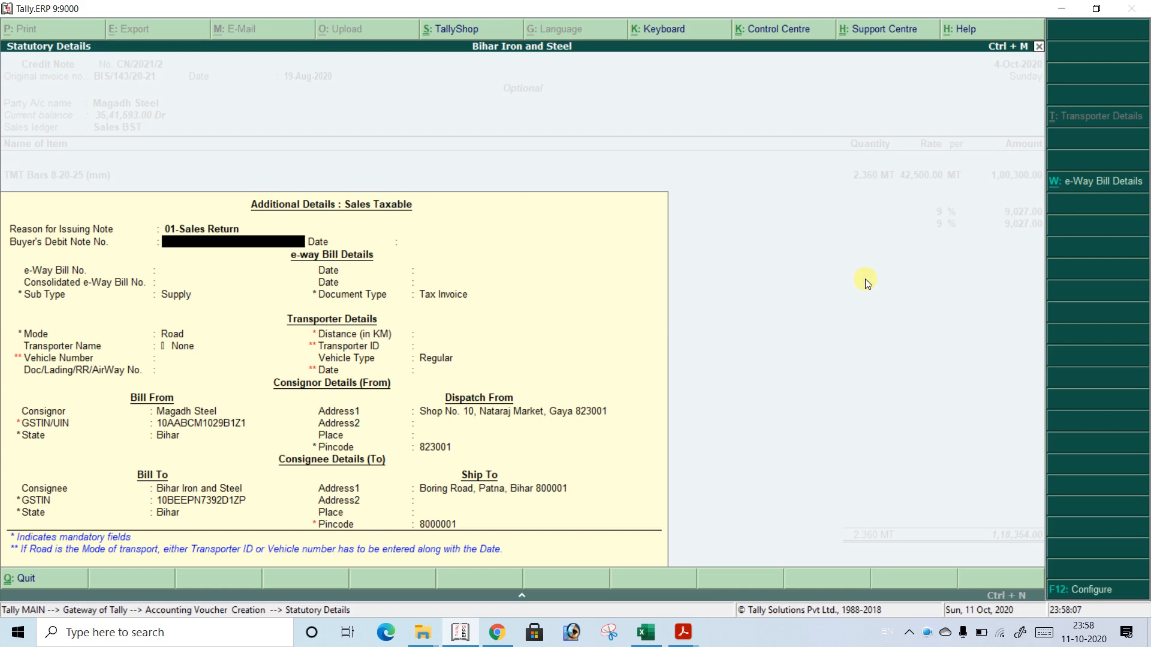
# Leave the buyer's debit note and e-way bill fields blank, and keep the default transporter details.
pyautogui.press('Return')
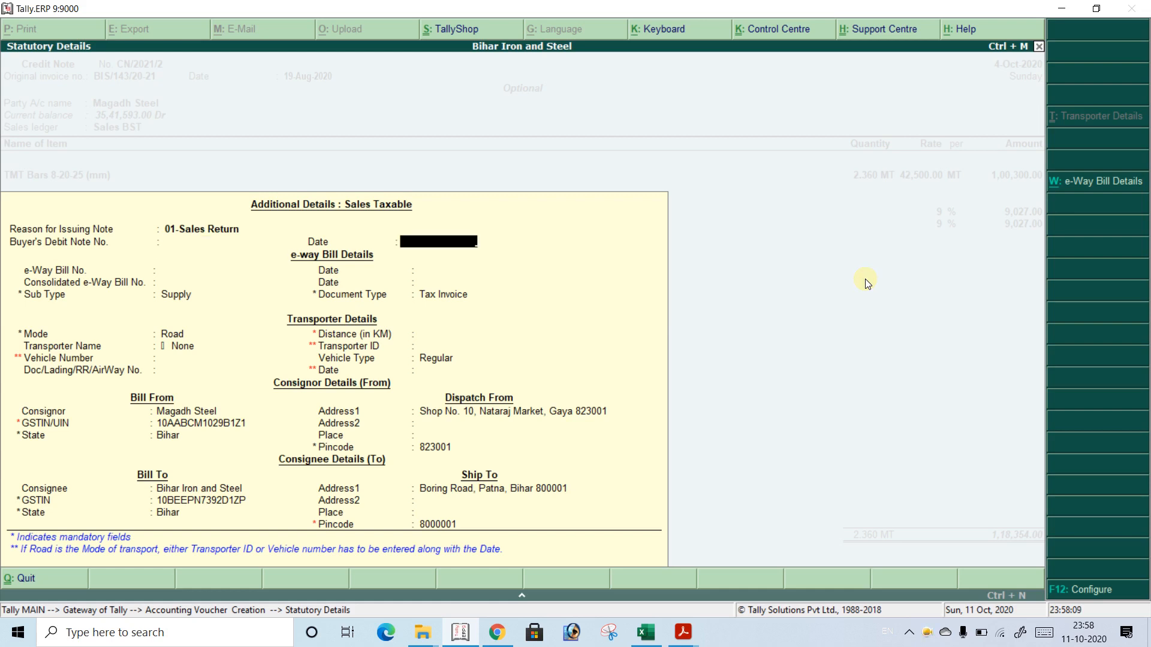
pyautogui.press('BackSpace')
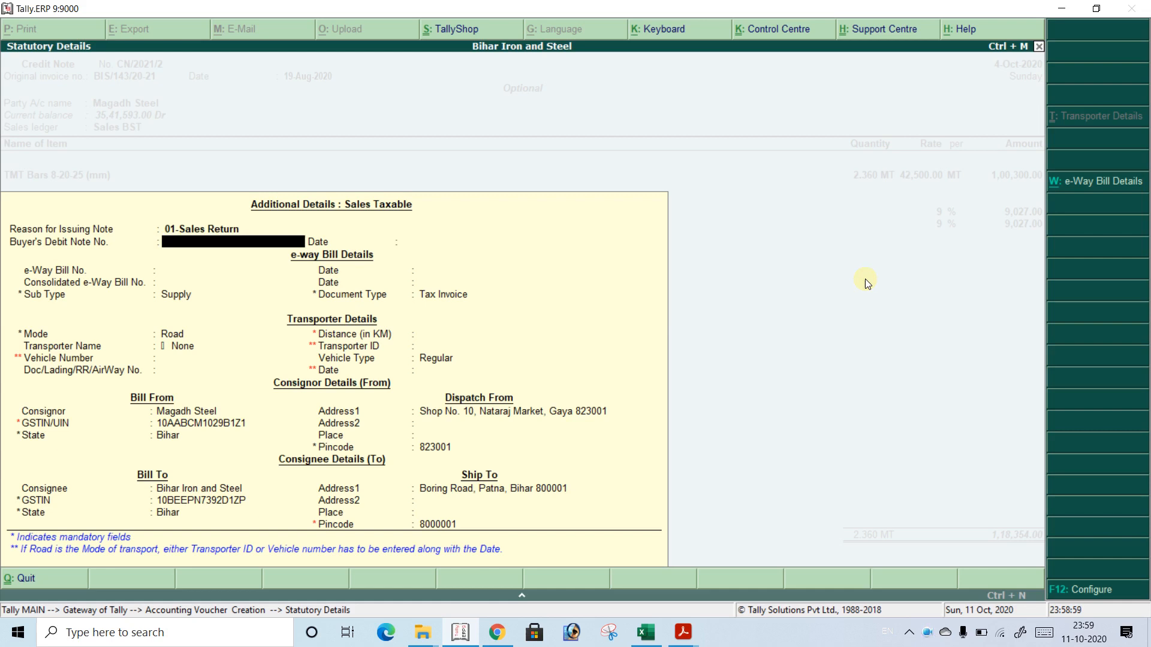
pyautogui.press('Return')
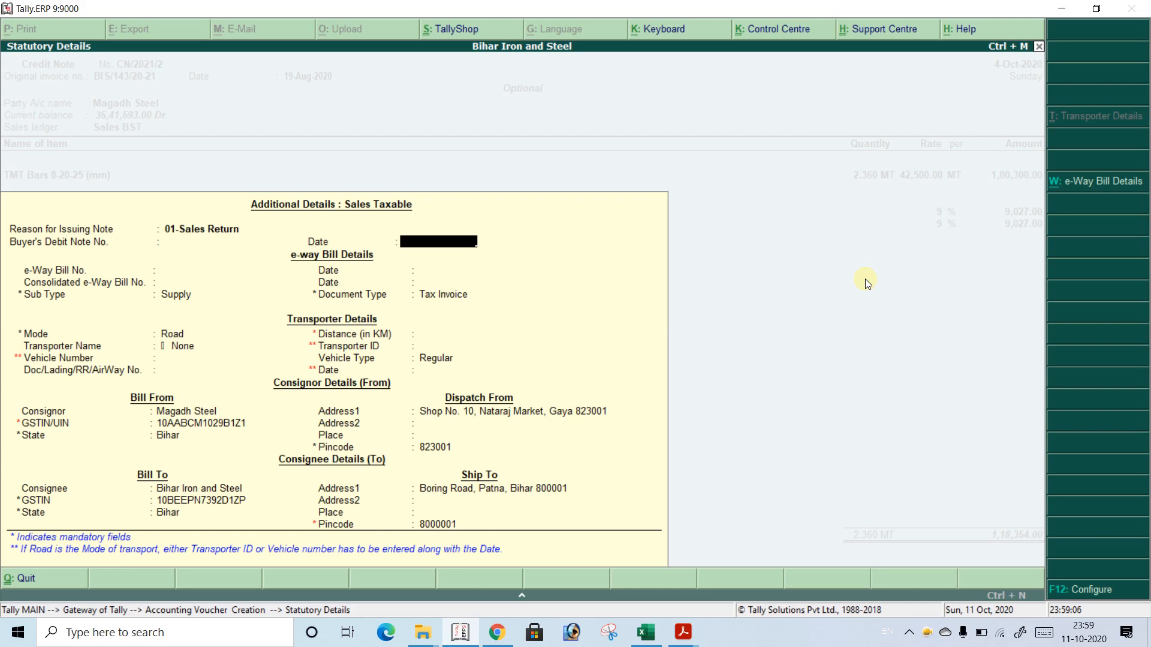
pyautogui.press('Return')
pyautogui.press('Return')
pyautogui.press('Return')
pyautogui.press('Return')
pyautogui.press('Return')
pyautogui.press('Return')
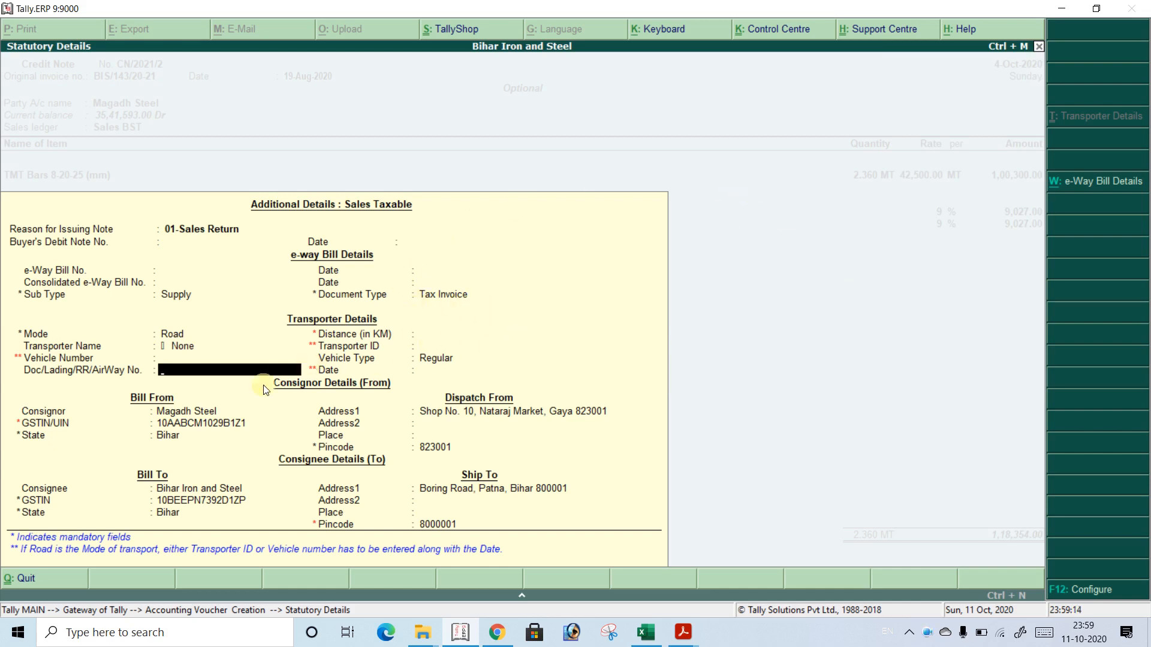
pyautogui.press('Return')
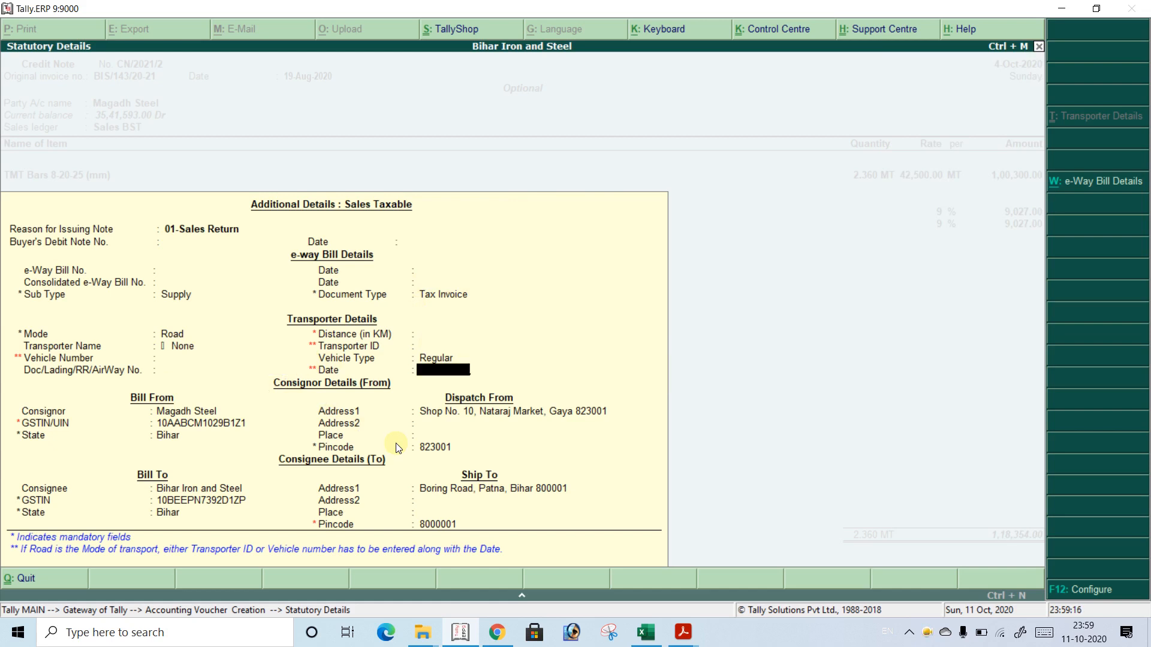
pyautogui.press('Return')
# Keep the prefilled consignor and consignee details, with Magadh Steel as consignor, and finish the statutory details.
pyautogui.press('Return')
pyautogui.press('Return')
pyautogui.press('Return')
pyautogui.press('Return')
pyautogui.press('Return')
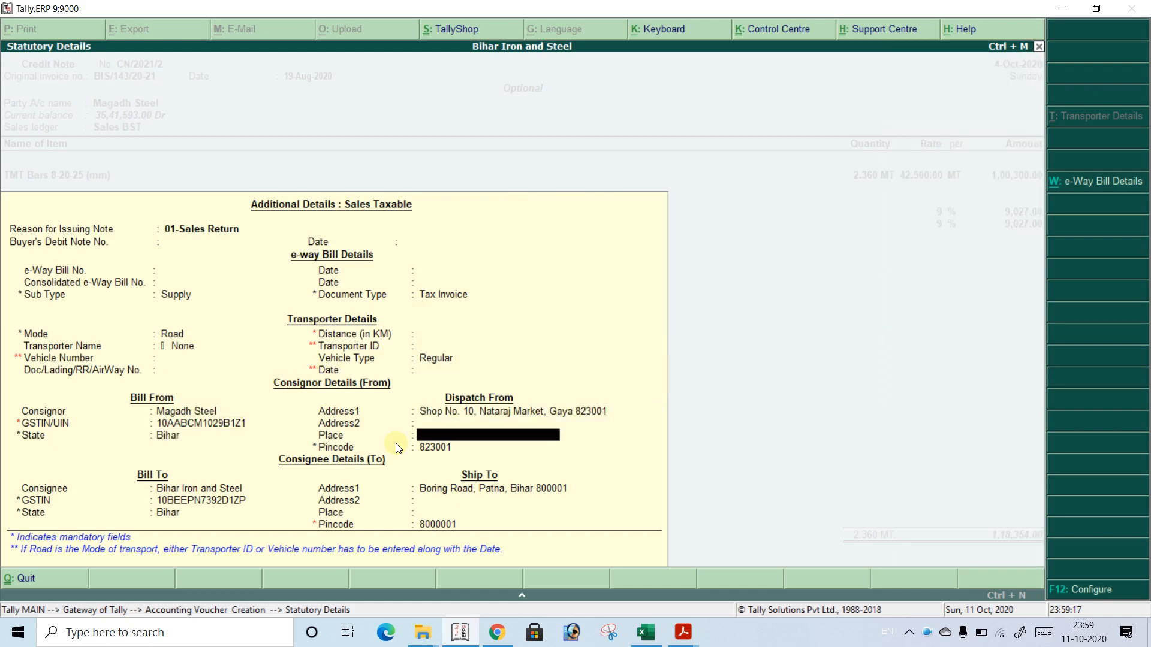
pyautogui.press('Return')
pyautogui.press('Return')
pyautogui.press('Return')
pyautogui.press('Return')
pyautogui.press('Return')
pyautogui.press('Return')
pyautogui.press('Return')
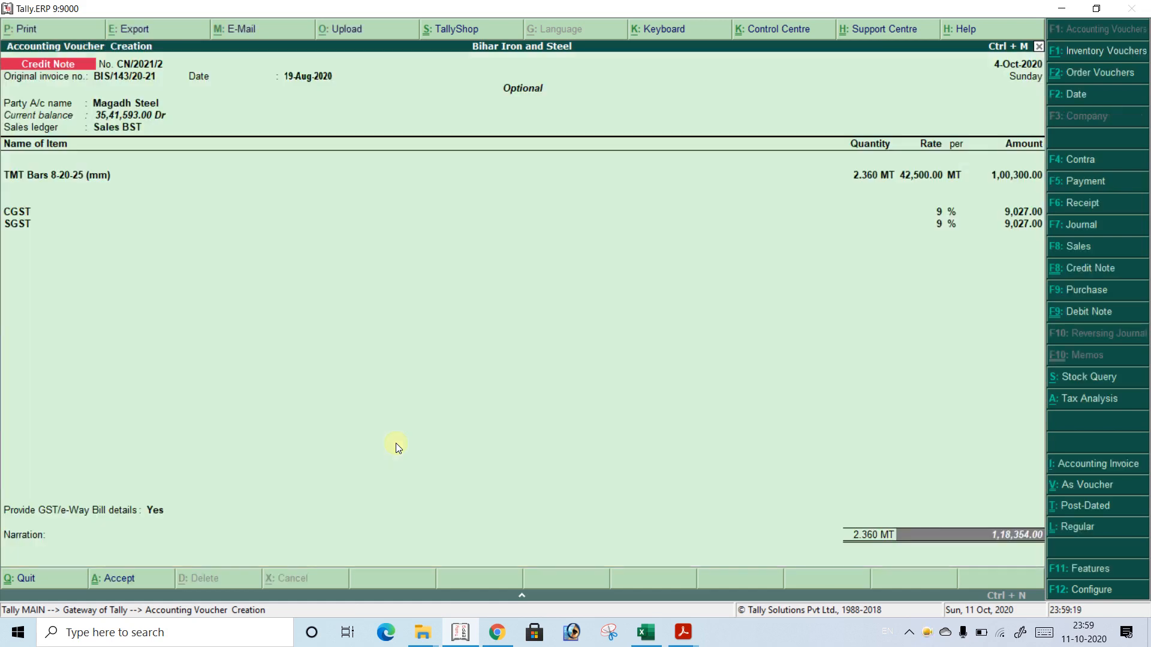
# Leave the narration blank and save the credit note.
pyautogui.press('Return')
pyautogui.press('Return')
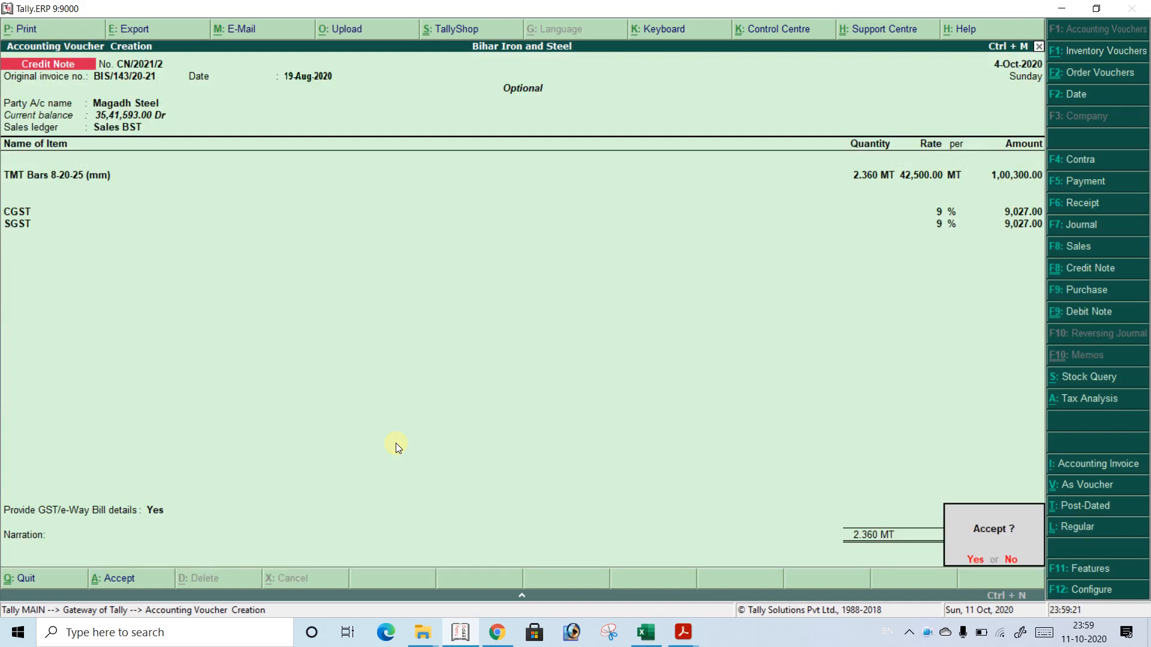
pyautogui.press('Return')
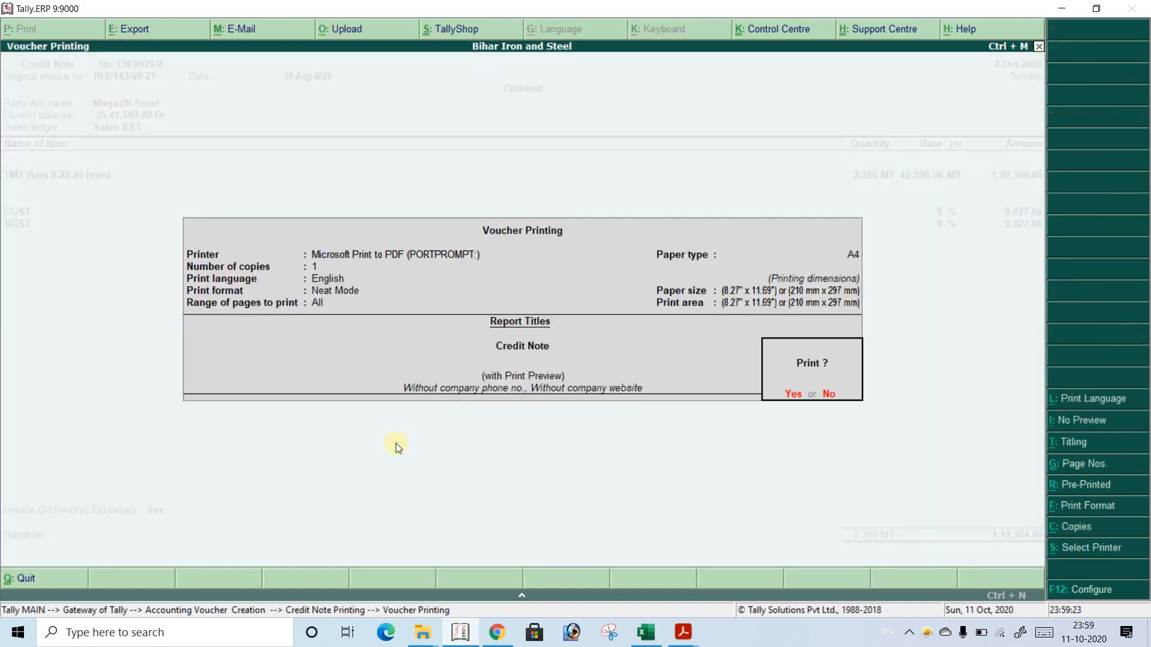
# Open the credit note's print preview, enlarge it, and review the party, item, tax and total sections.
pyautogui.press('Return')
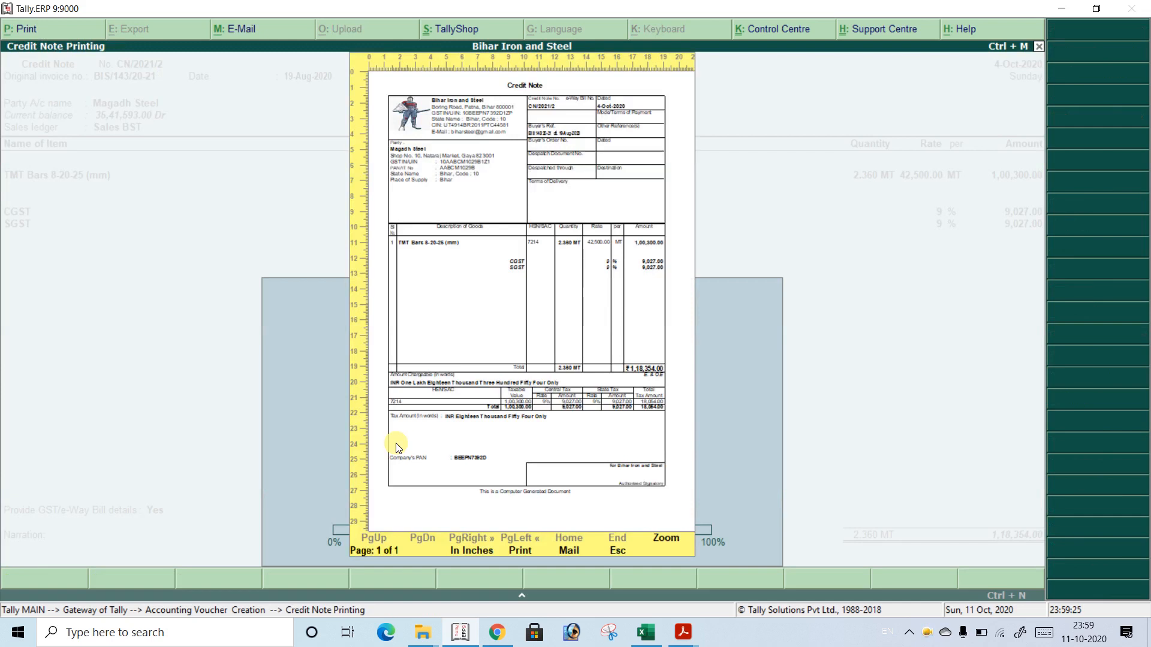
pyautogui.hotkey('alt', 'z')
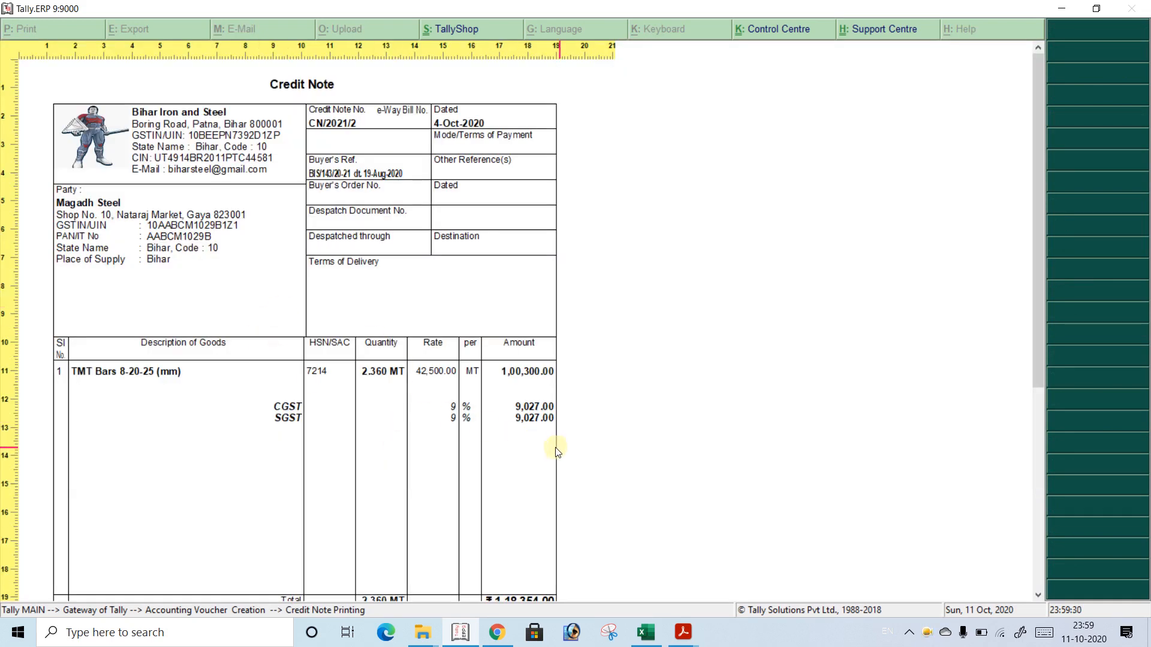
pyautogui.press('Down')
pyautogui.press('Down')
pyautogui.press('Down')
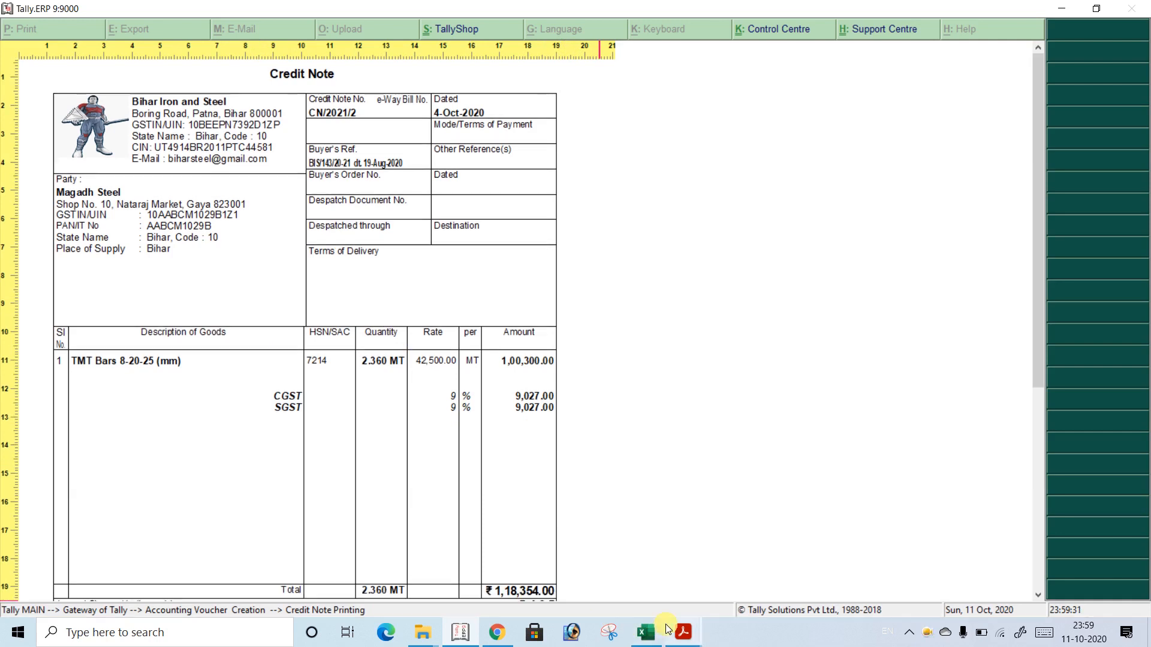
pyautogui.press('Down')
pyautogui.press('Down')
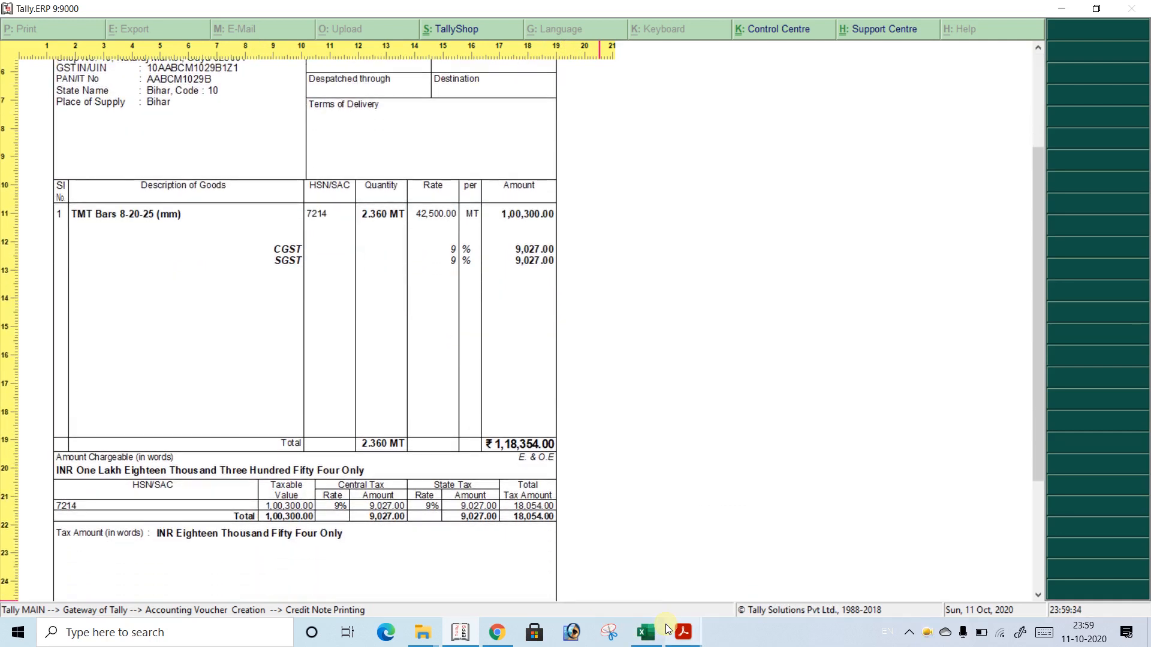
pyautogui.hotkey('alt', 'Tab')
pyautogui.hotkey('alt', 'Tab')
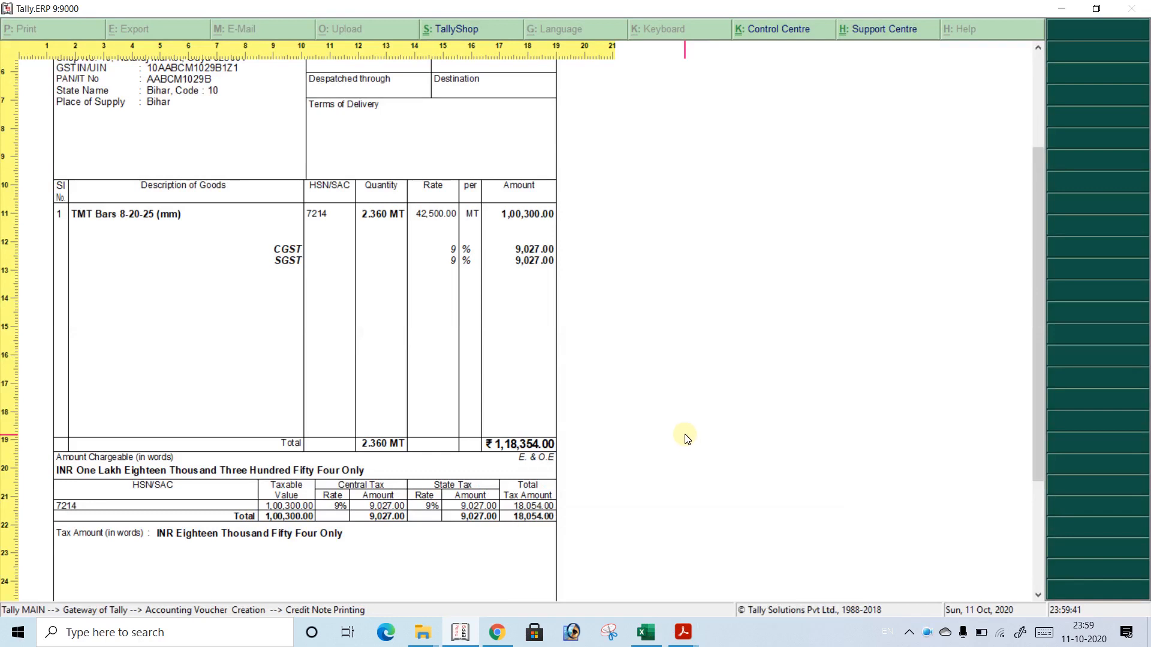
# Leave the print preview and voucher entry, and open the Magadh Steel ledger from the account books.
pyautogui.press('Escape')
pyautogui.press('Escape')
pyautogui.press('Escape')
pyautogui.press('Escape')
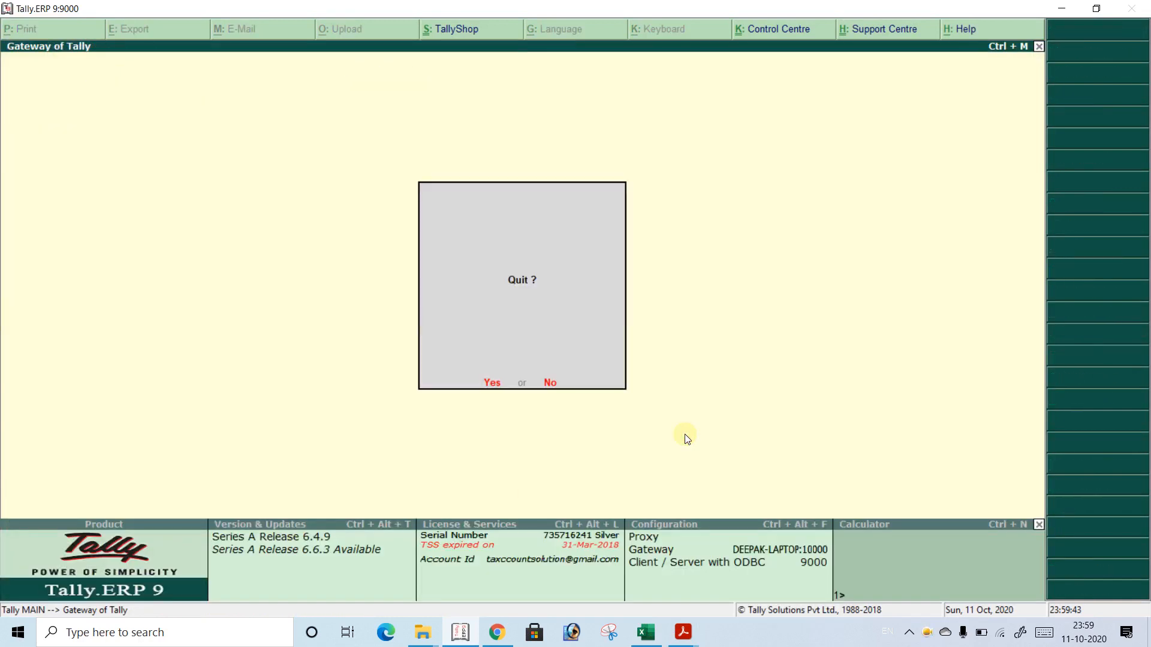
pyautogui.press('Escape')
pyautogui.write('da')
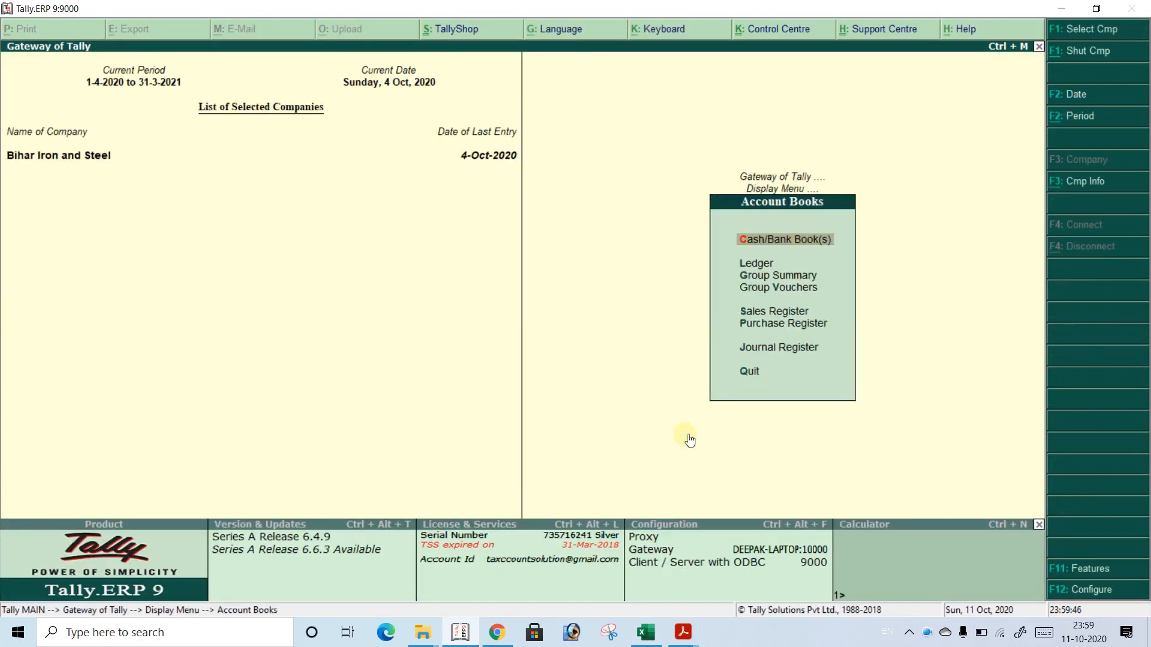
pyautogui.write('lMAGA')
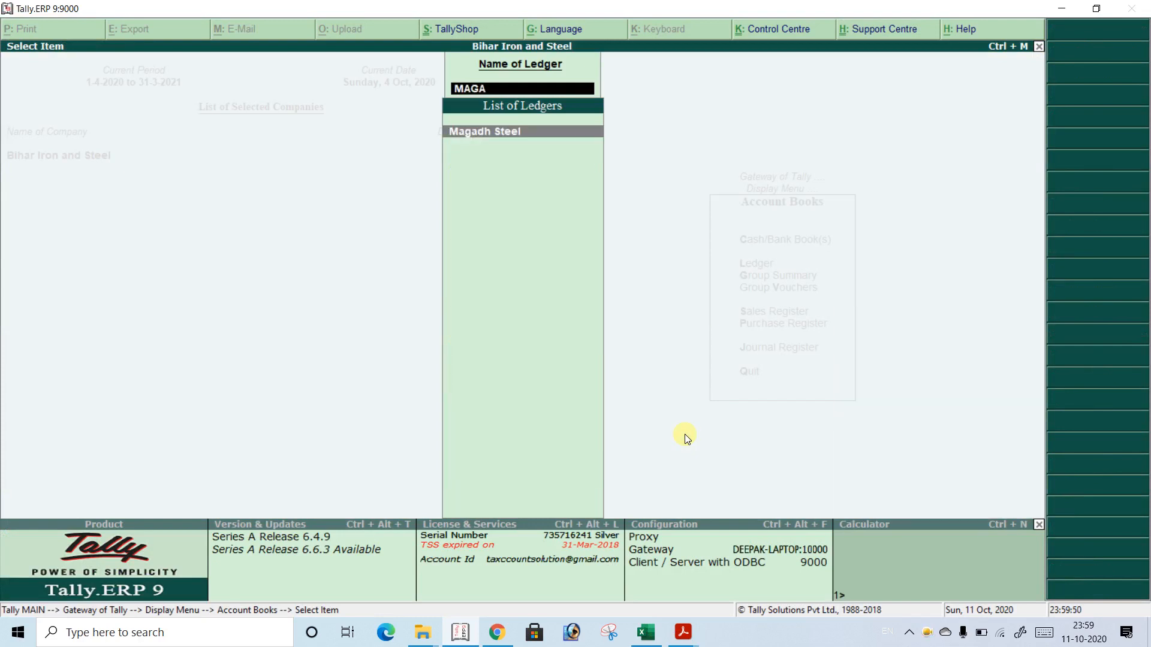
pyautogui.press('Return')
# Set the Magadh Steel ledger's period to start on 1-4-2020, keeping 4-10-2020 as the end date.
pyautogui.press('F2')
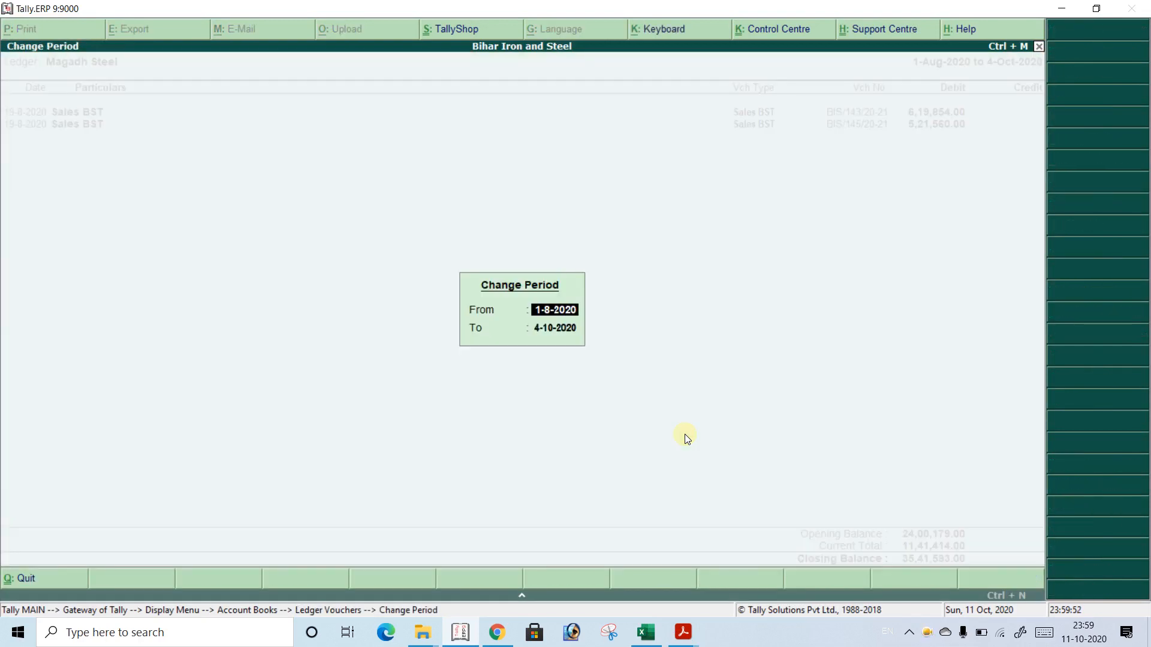
pyautogui.write('1-4')
pyautogui.press('Return')
pyautogui.press('Return')
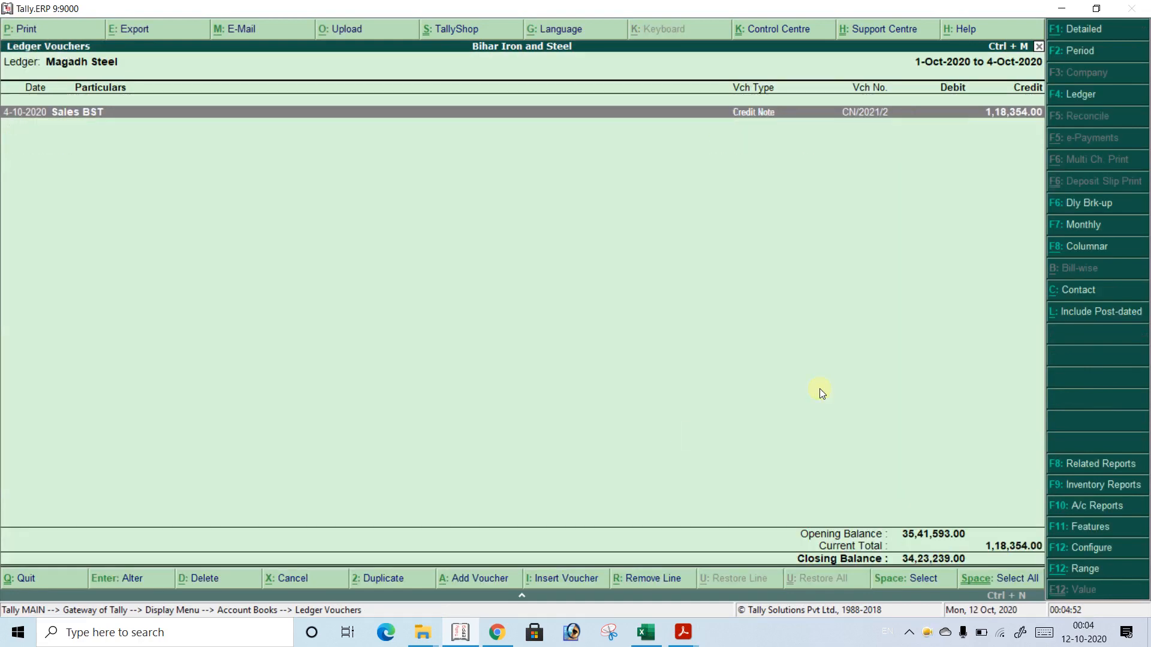
pyautogui.press('F2')
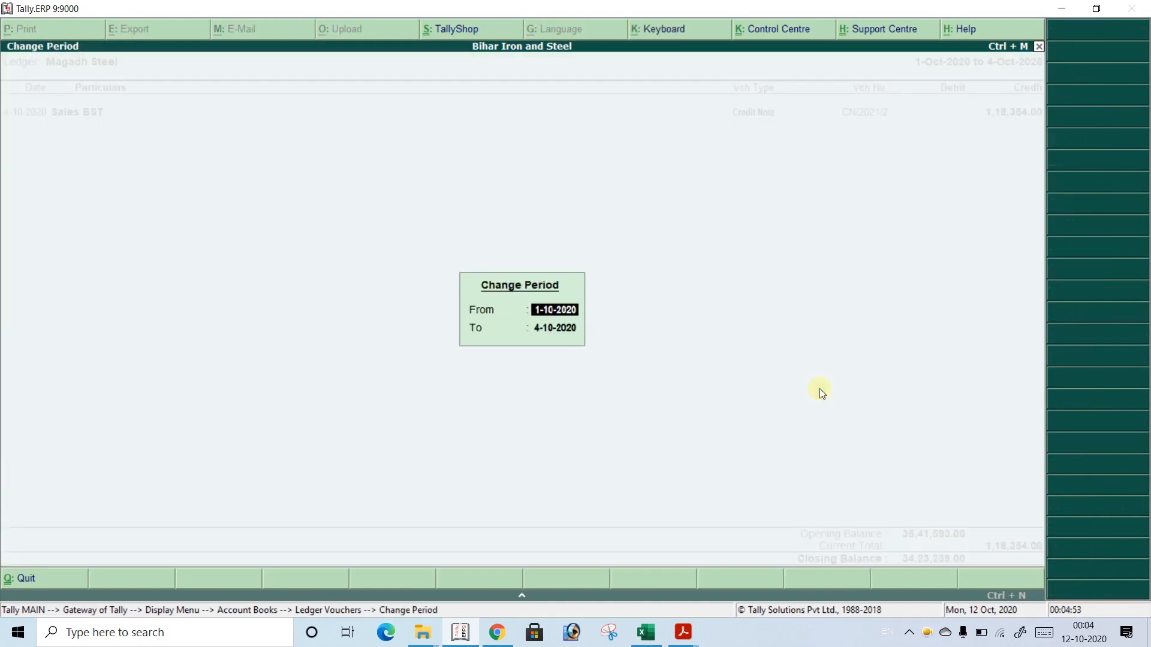
pyautogui.write('1-4')
pyautogui.press('Return')
pyautogui.press('Return')
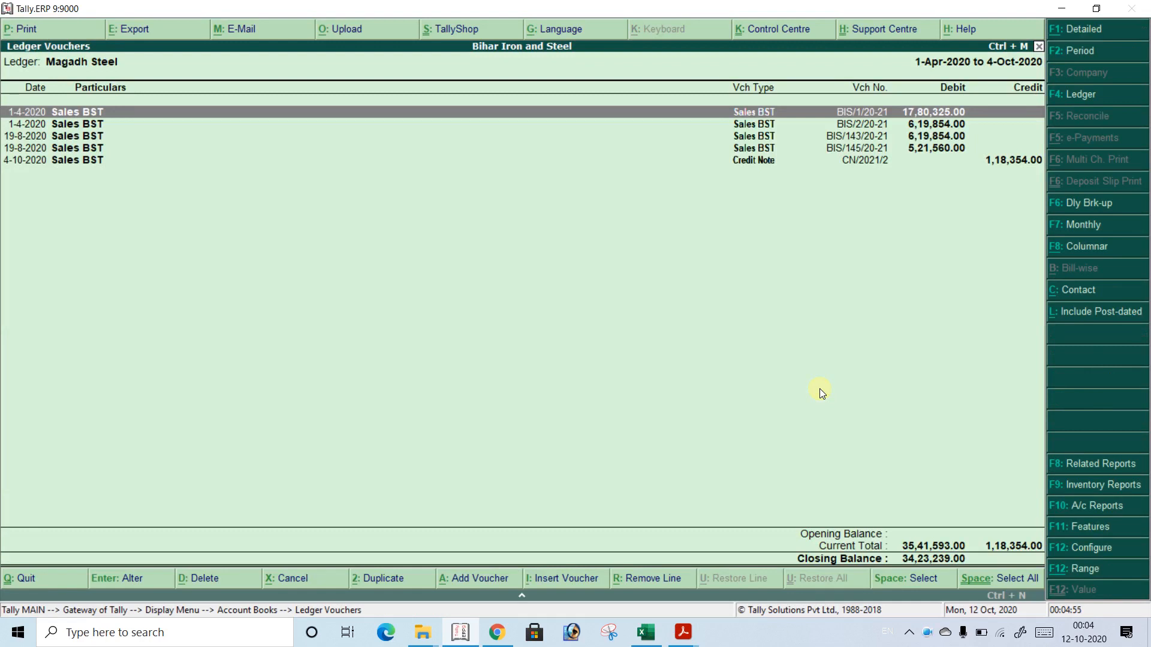
# Open credit note CN/2021/2 from the ledger, accept it without changes, and compare its credit entry with the sales debits.
pyautogui.click(920, 162)
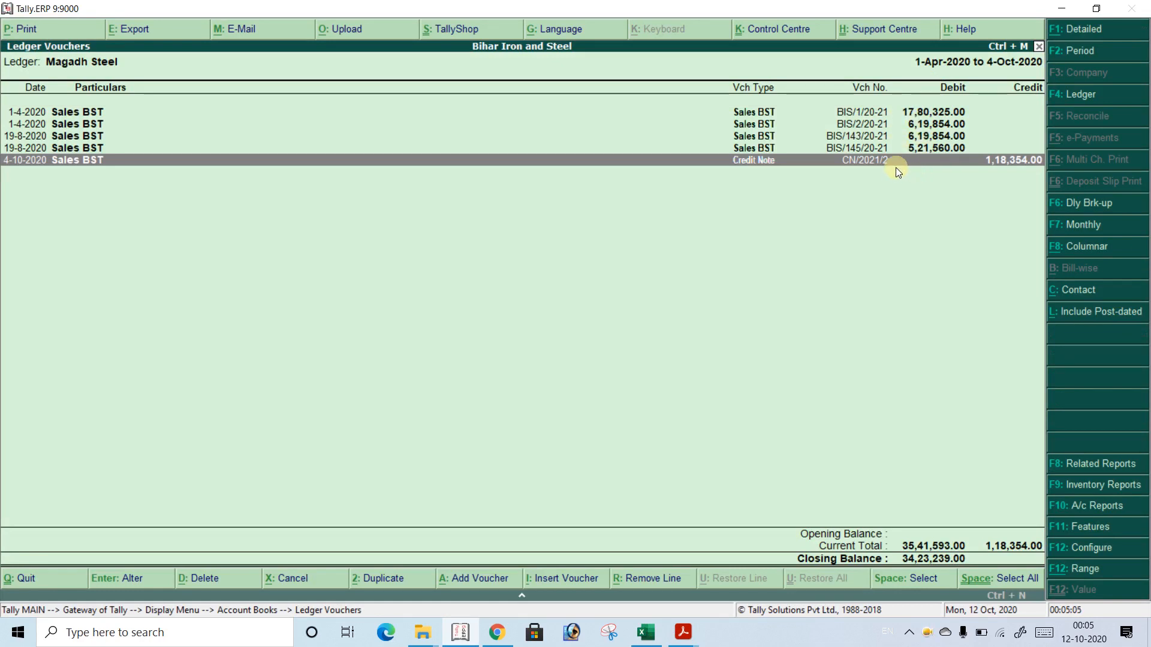
pyautogui.press('Return')
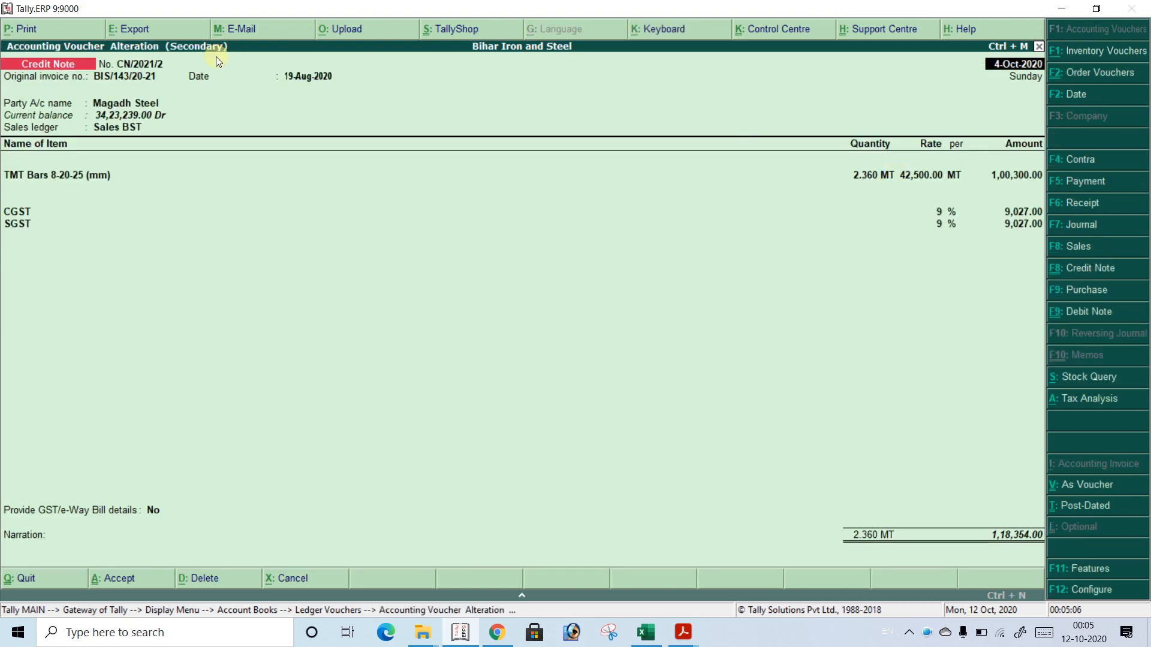
pyautogui.hotkey('ctrl', 'a')
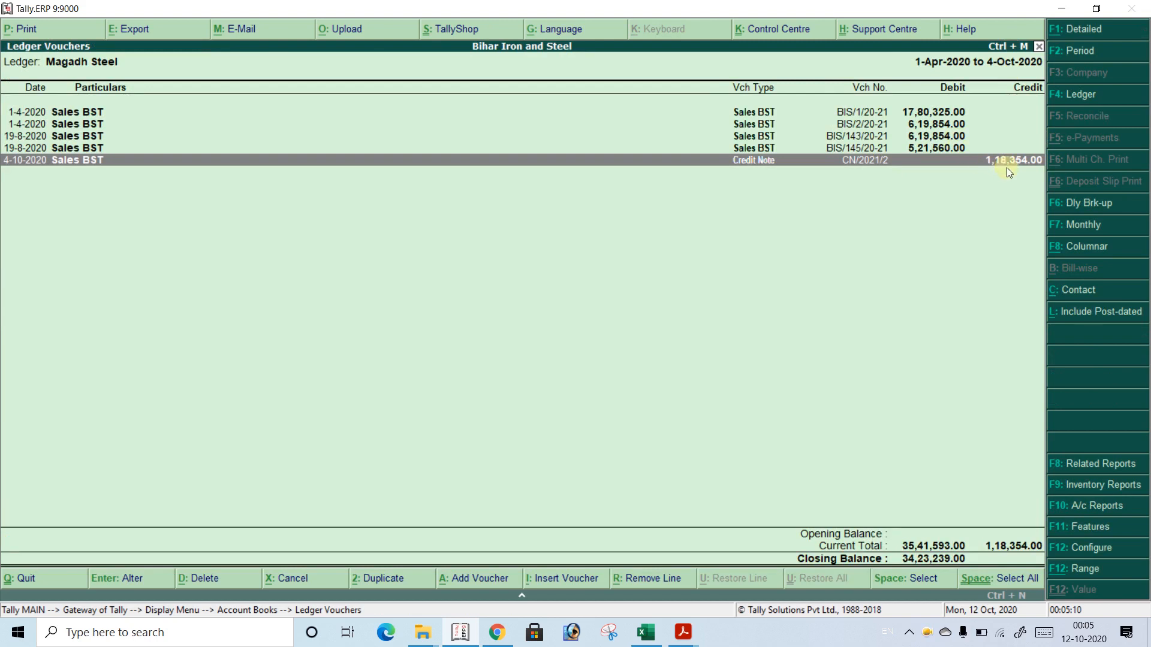
pyautogui.click(935, 112)
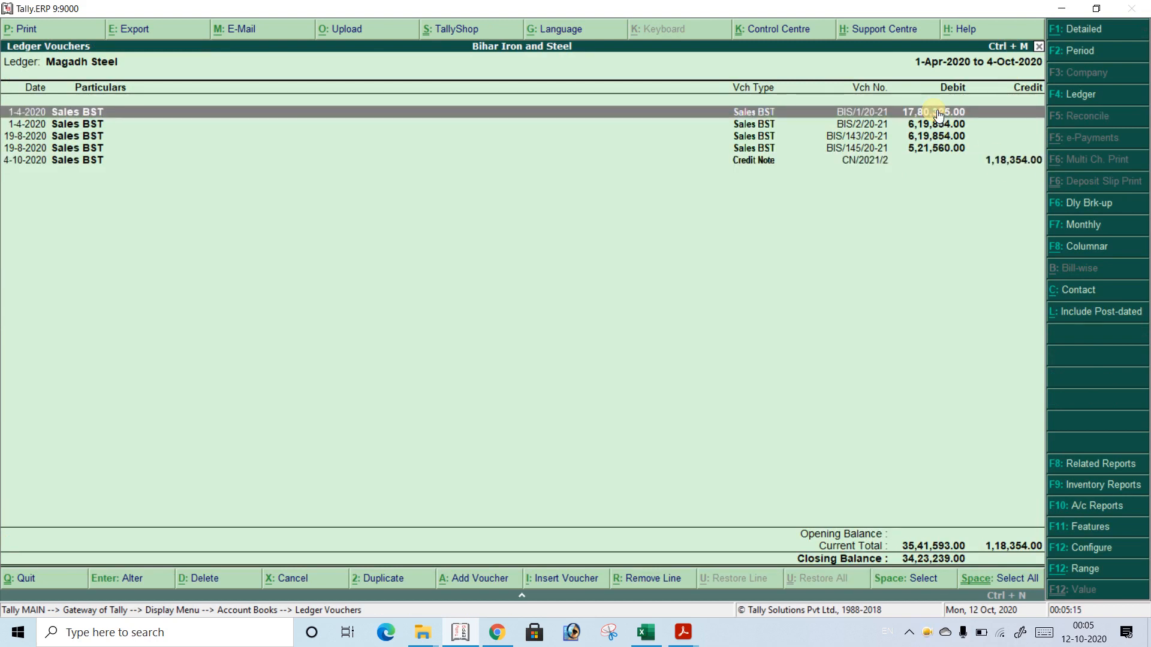
pyautogui.click(1021, 161)
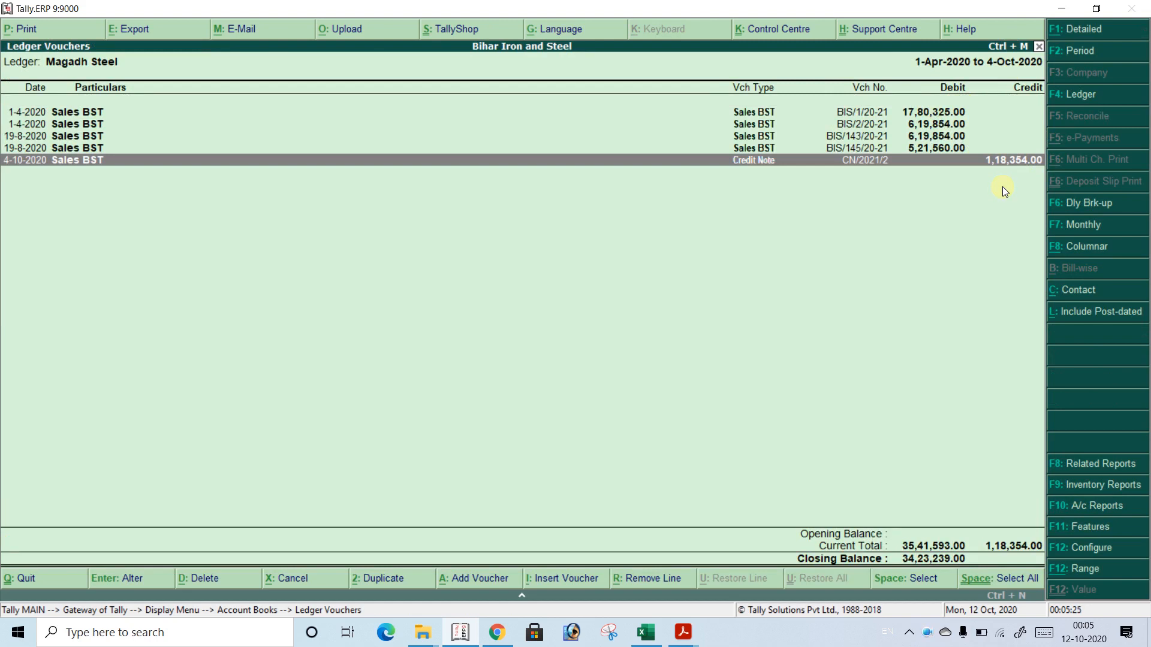
# Open the CGST ledger from the account books and select the Magadh Steel credit note entry.
pyautogui.press('Escape')
pyautogui.press('Escape')
pyautogui.press('Escape')
pyautogui.press('Escape')
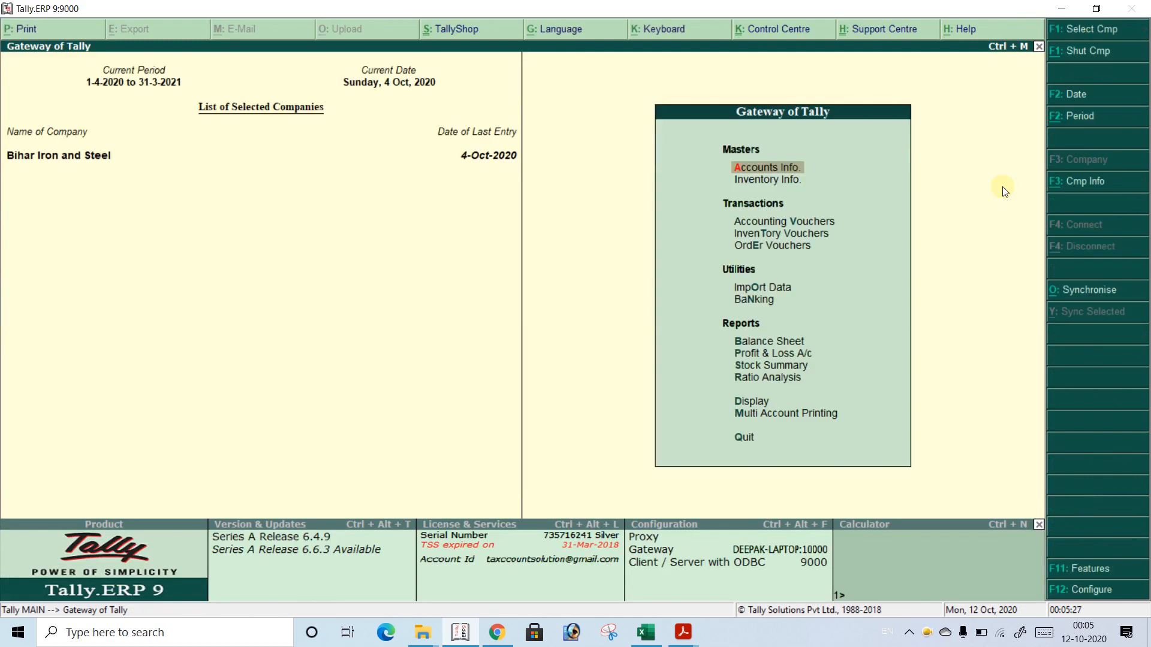
pyautogui.write('dalG')
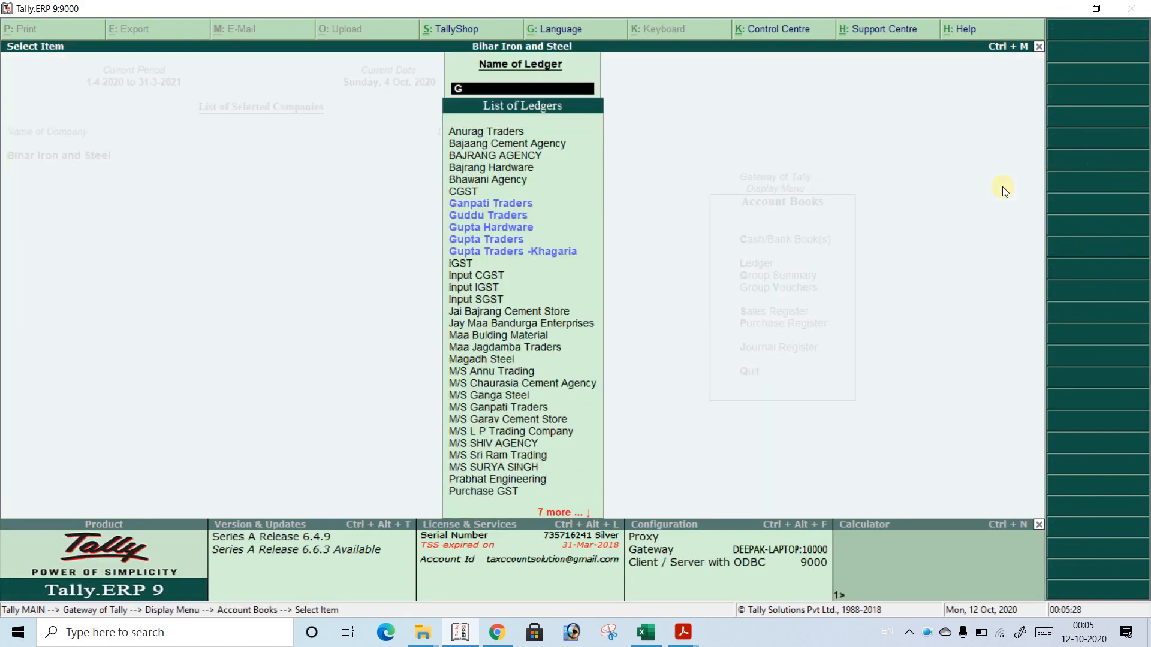
pyautogui.press('BackSpace')
pyautogui.write('CGST')
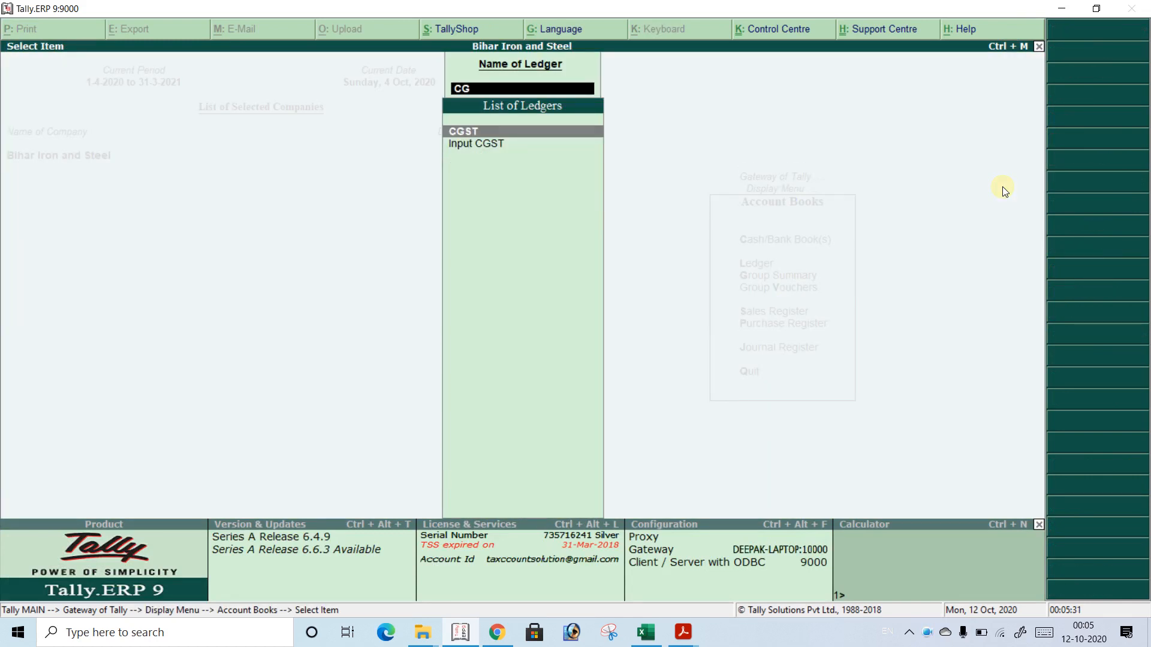
pyautogui.press('Return')
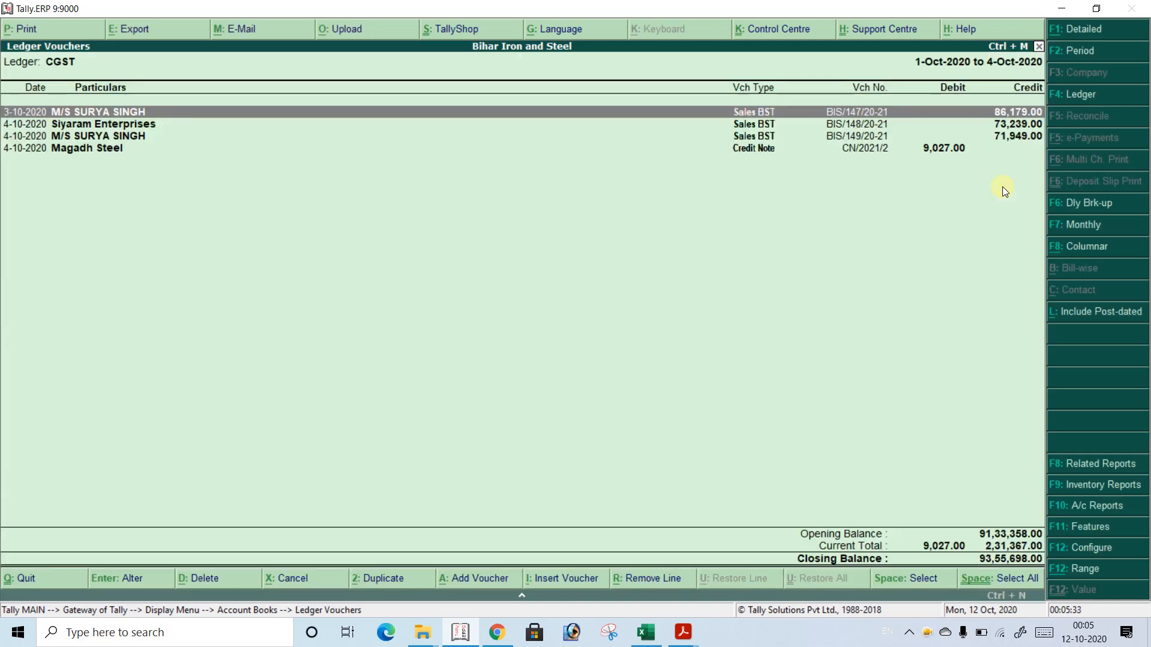
pyautogui.press('Down')
pyautogui.press('Down')
pyautogui.press('Down')
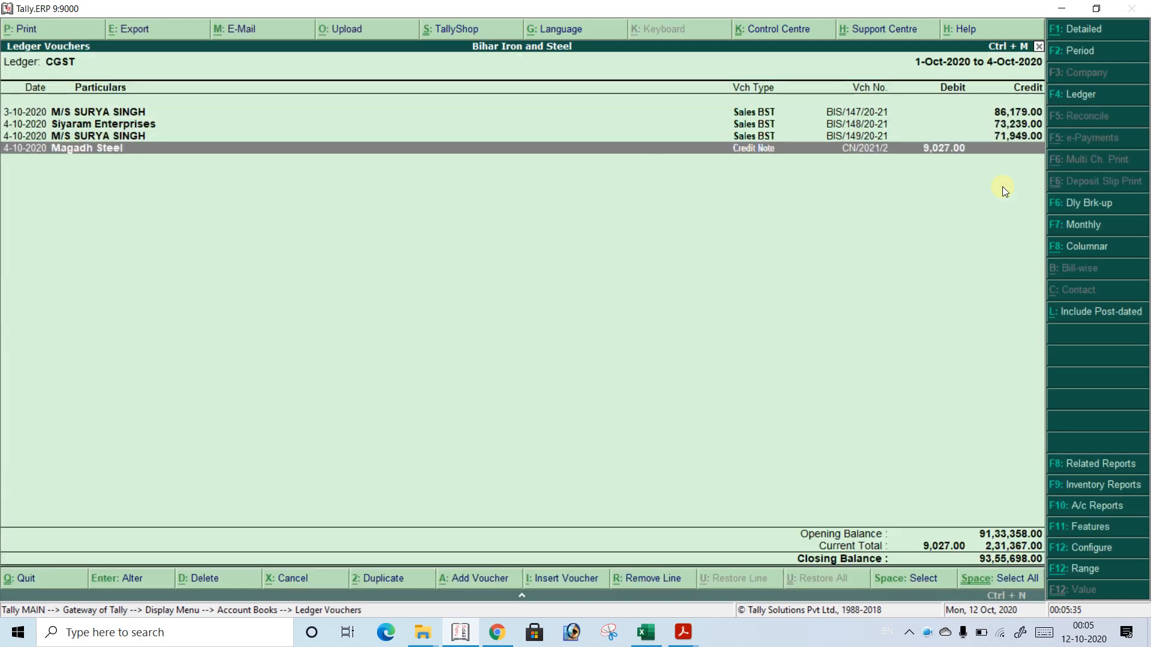